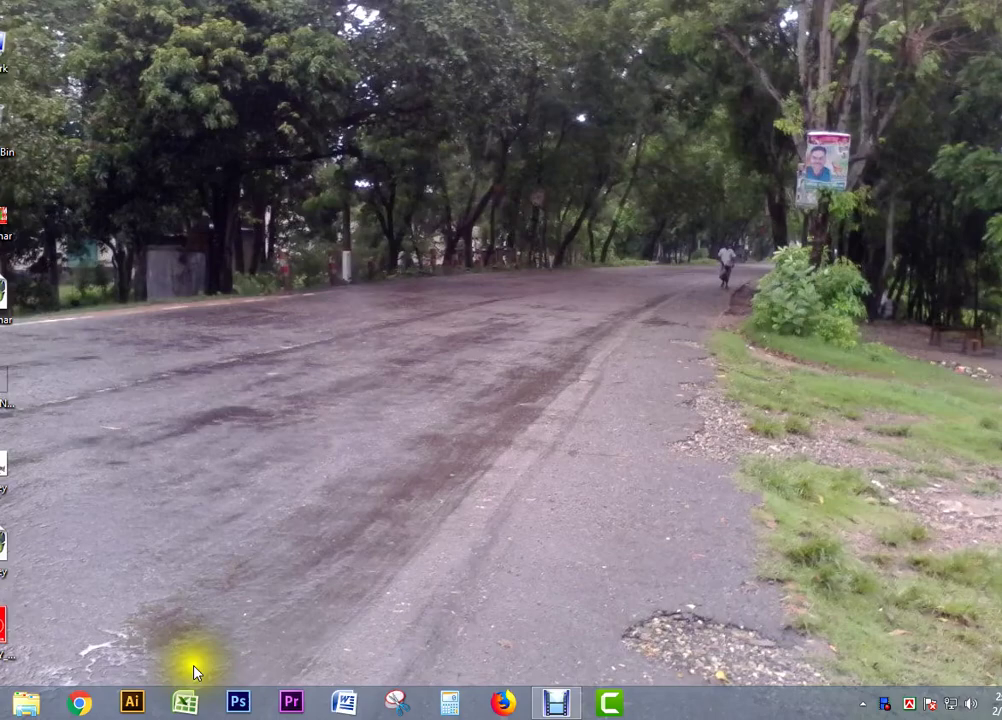
# - Launch Excel from the taskbar to get a new blank workbook
pyautogui.click(185, 704)
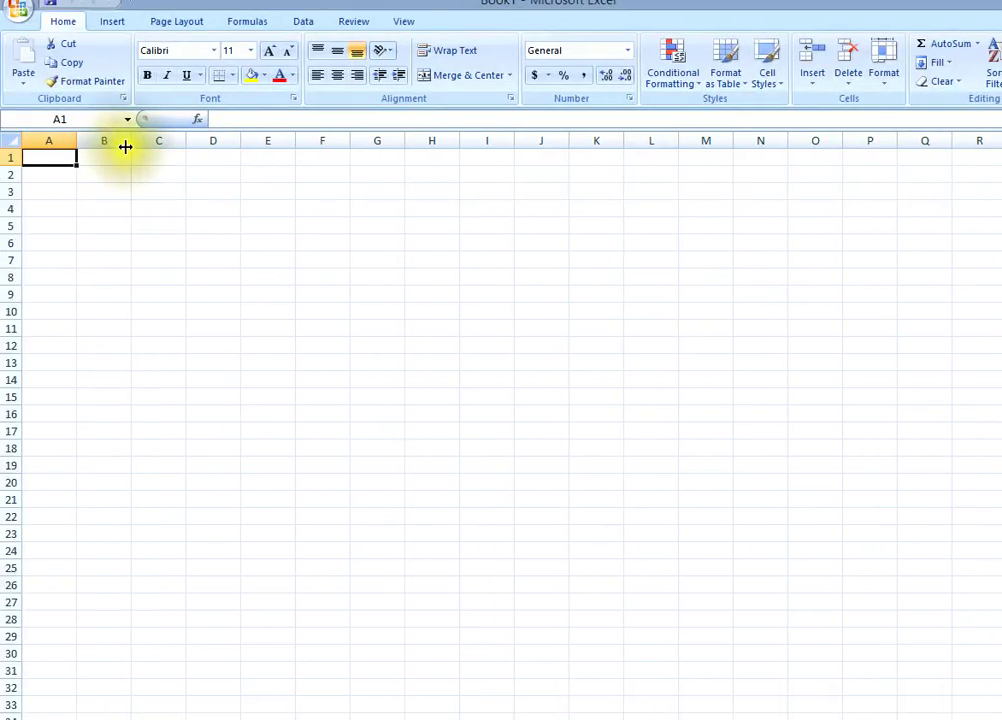
pyautogui.click(108, 141)
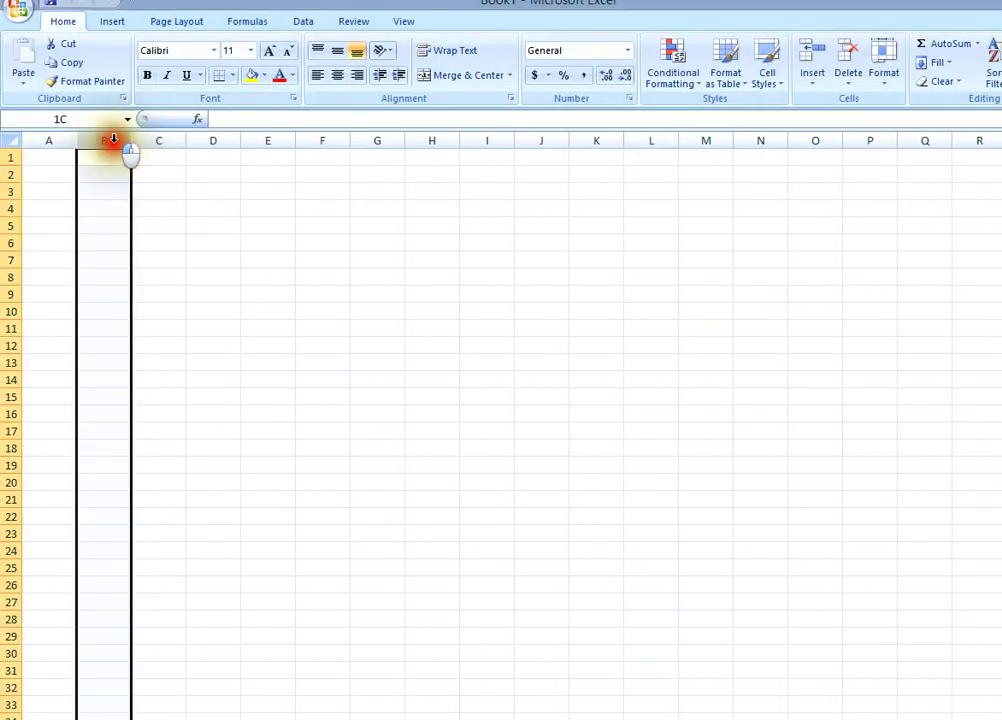
pyautogui.click(49, 141)
pyautogui.click(104, 141)
pyautogui.click(207, 141)
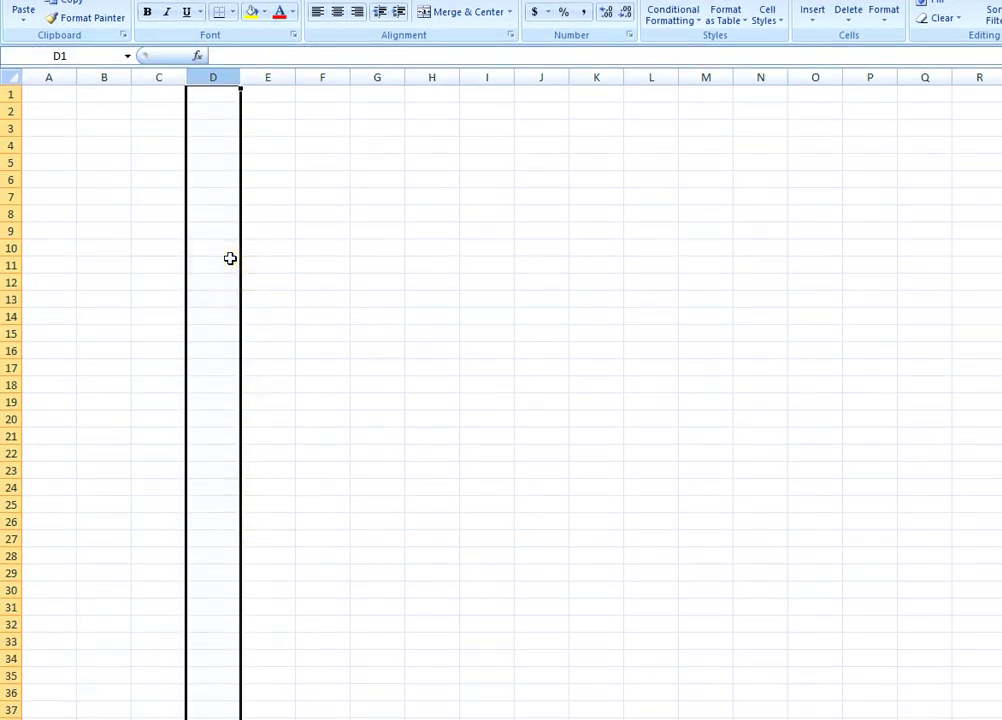
pyautogui.click(10, 138)
pyautogui.click(10, 156)
pyautogui.click(10, 172)
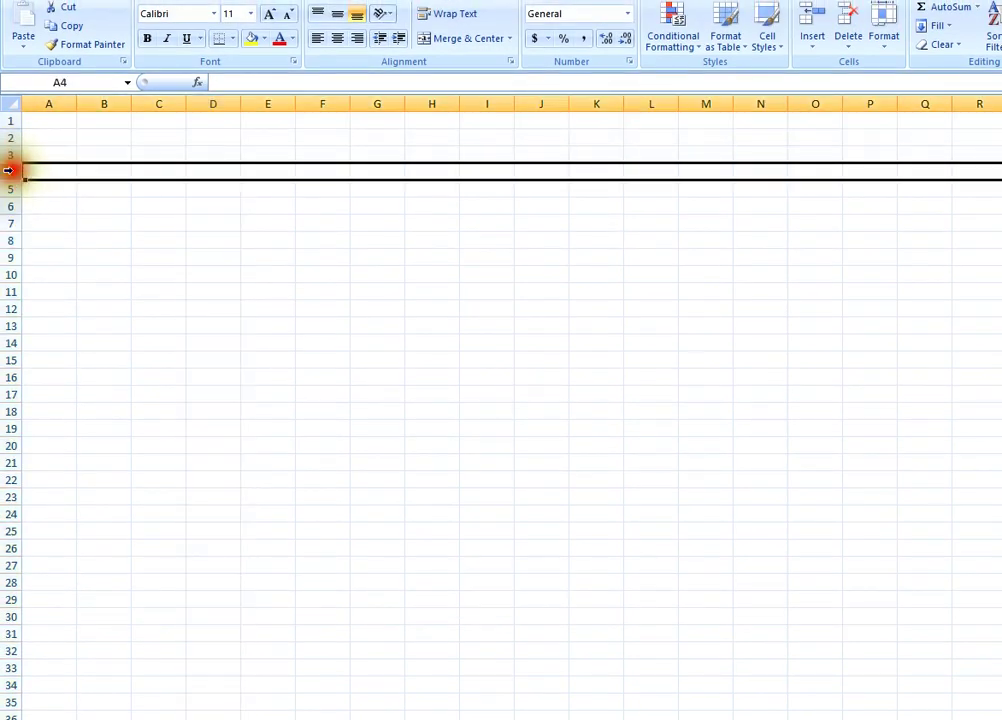
pyautogui.click(10, 189)
pyautogui.click(10, 206)
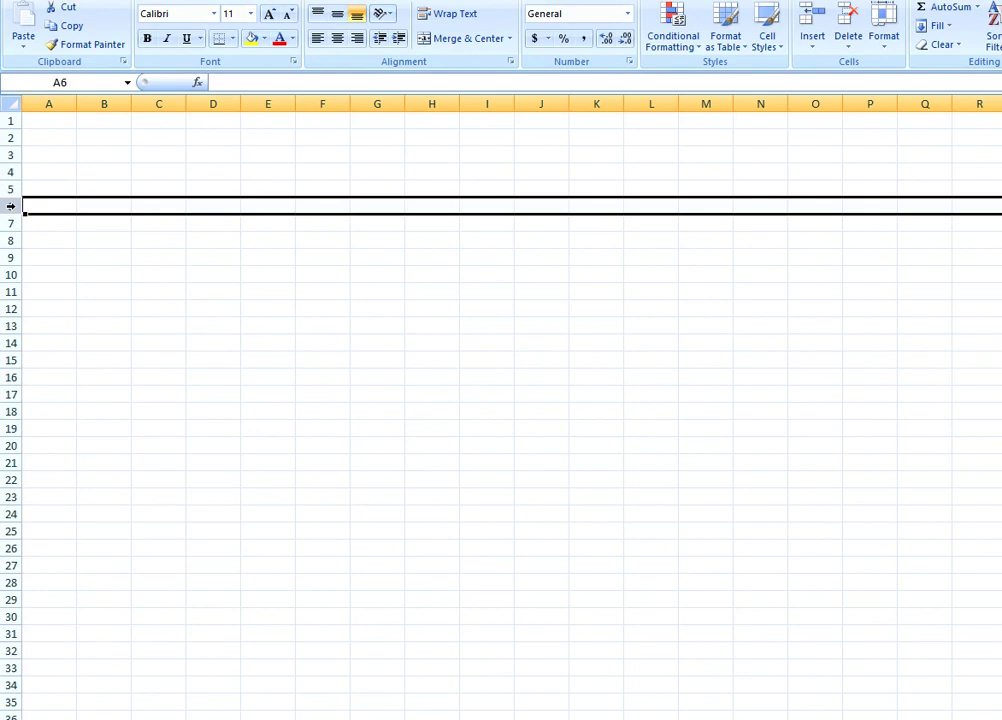
pyautogui.click(214, 136)
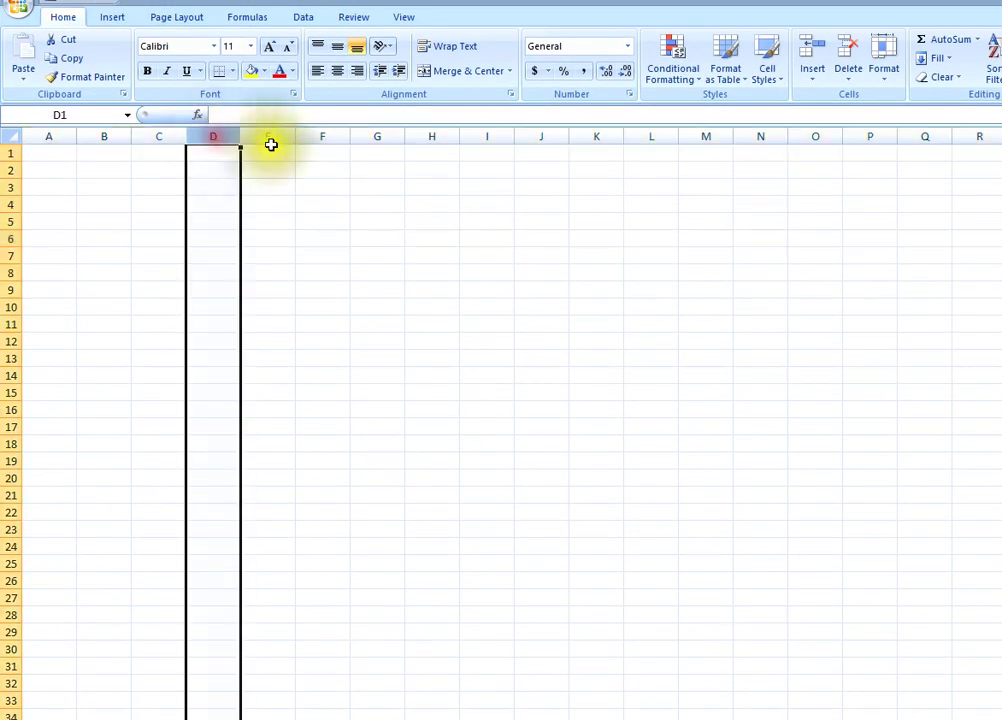
pyautogui.click(270, 146)
pyautogui.click(325, 136)
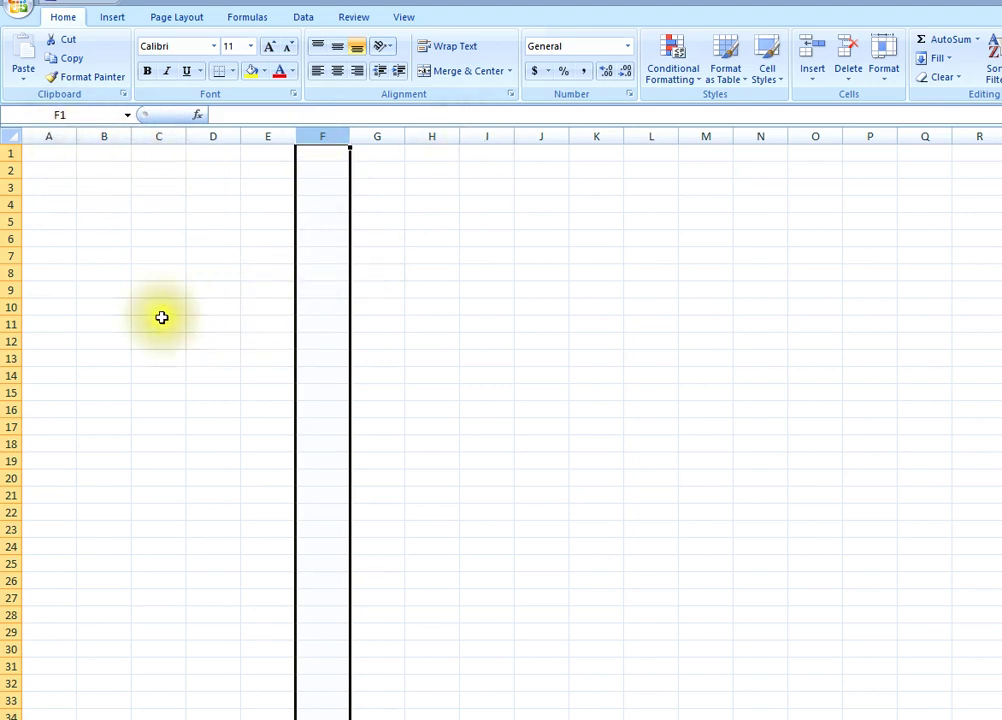
pyautogui.click(8, 273)
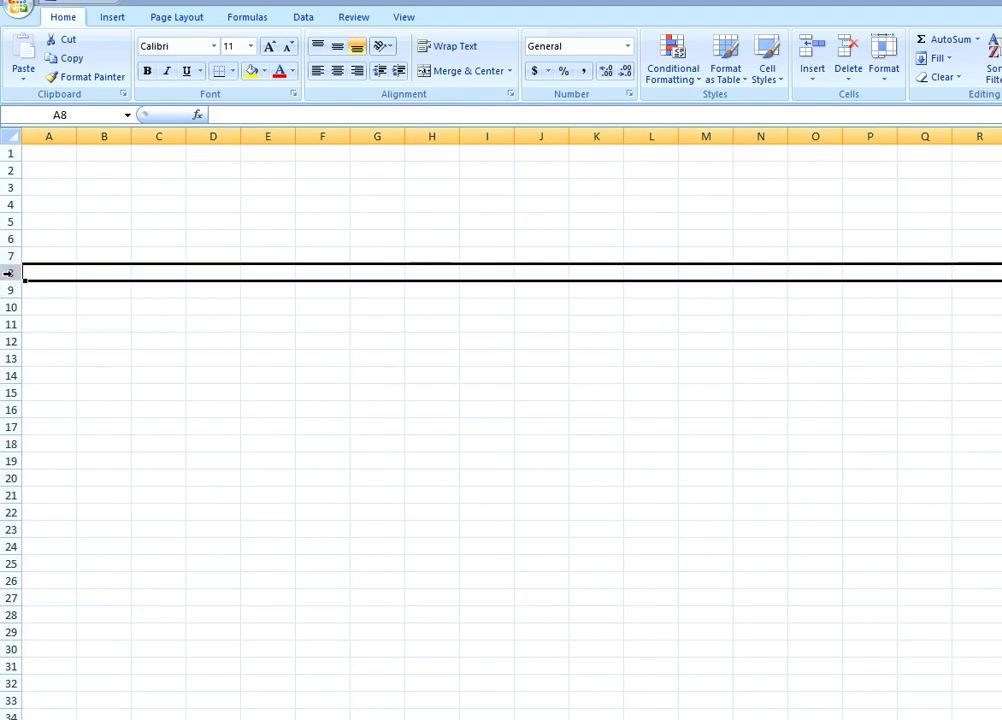
pyautogui.click(212, 322)
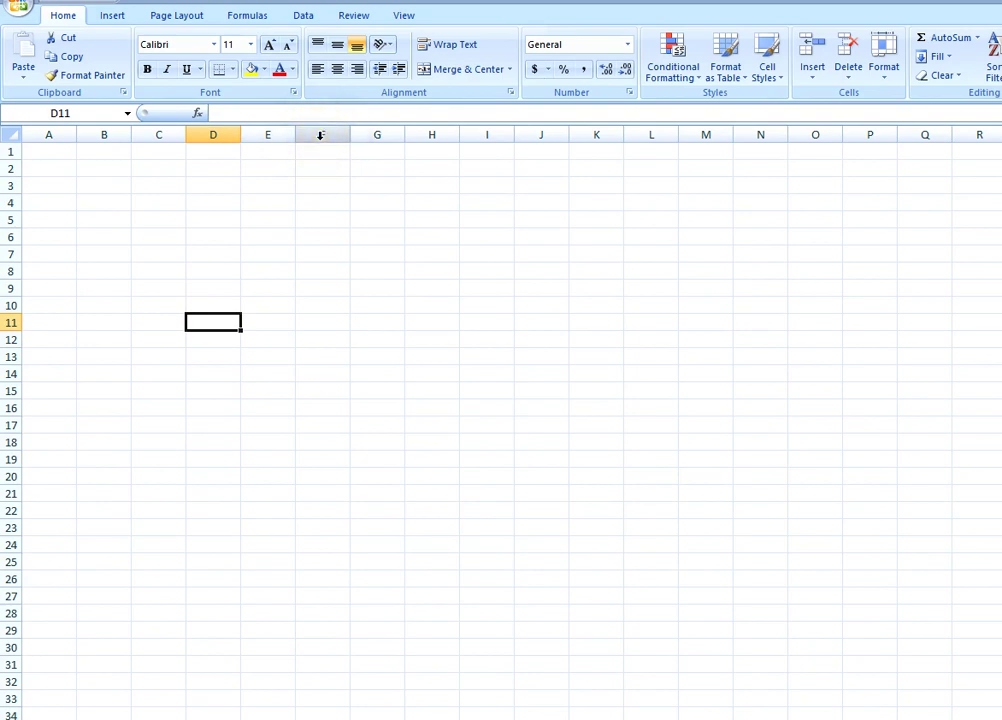
pyautogui.click(15, 218)
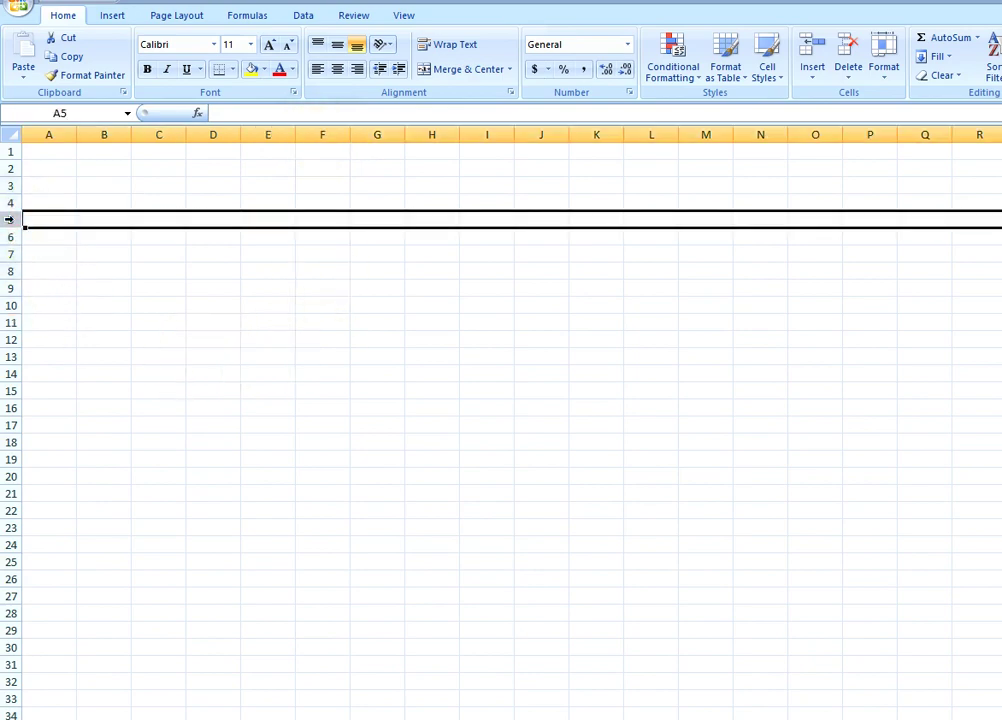
pyautogui.click(264, 371)
pyautogui.click(707, 356)
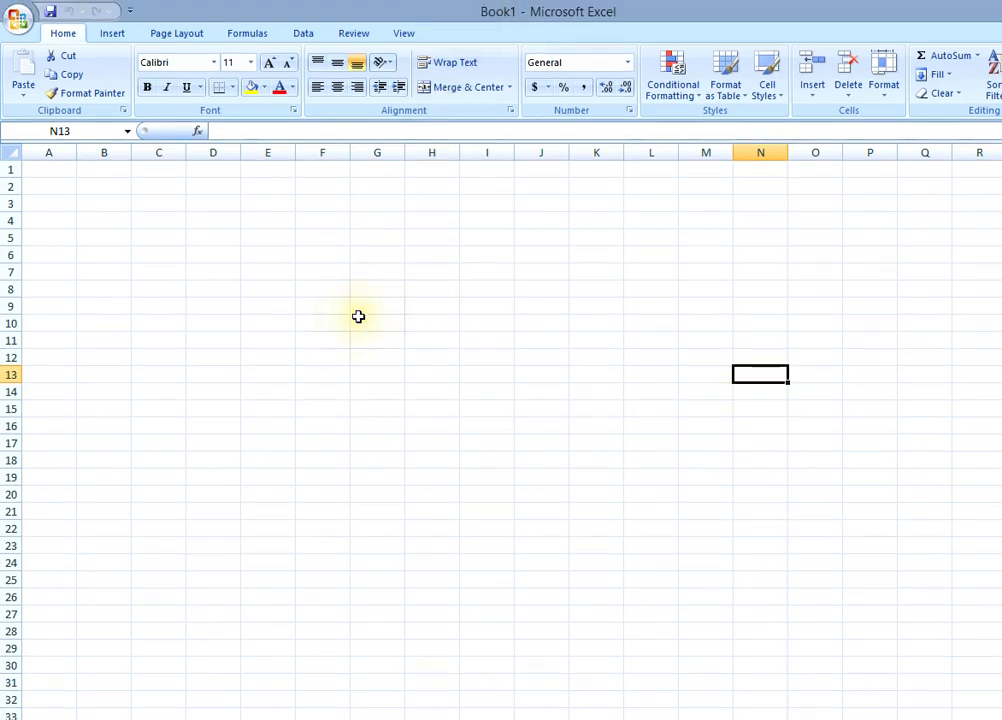
pyautogui.keyDown('ctrl'); pyautogui.scroll(-4, 358, 316); pyautogui.keyUp('ctrl')
pyautogui.keyDown('ctrl'); pyautogui.scroll(-1, 358, 316); pyautogui.keyUp('ctrl')
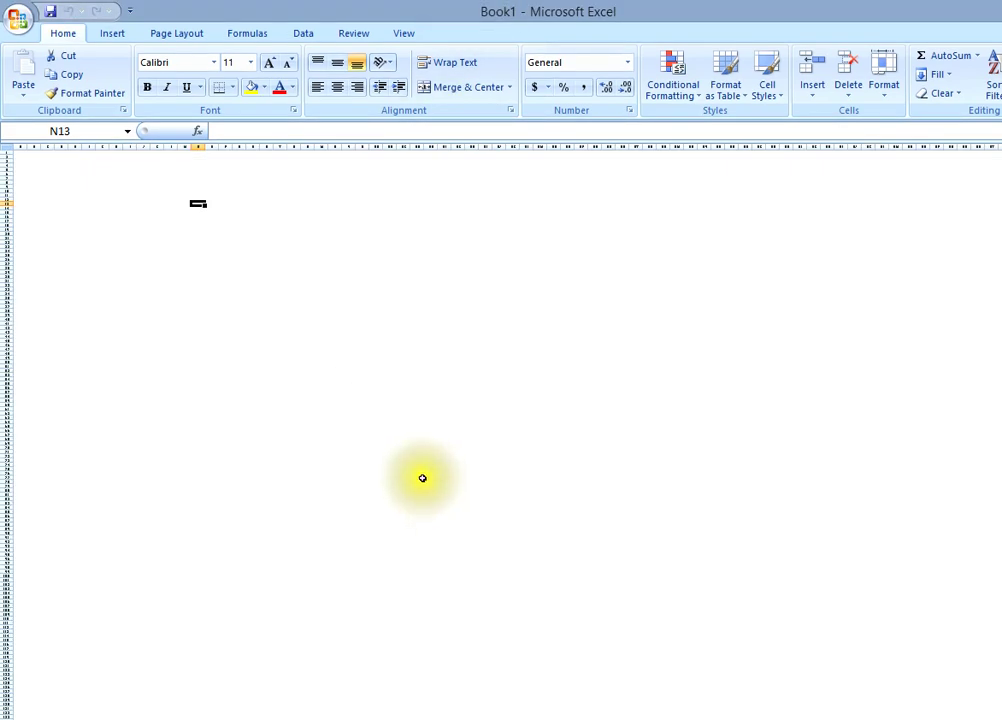
pyautogui.keyDown('ctrl'); pyautogui.scroll(1, 591, 521); pyautogui.keyUp('ctrl')
pyautogui.click(591, 521)
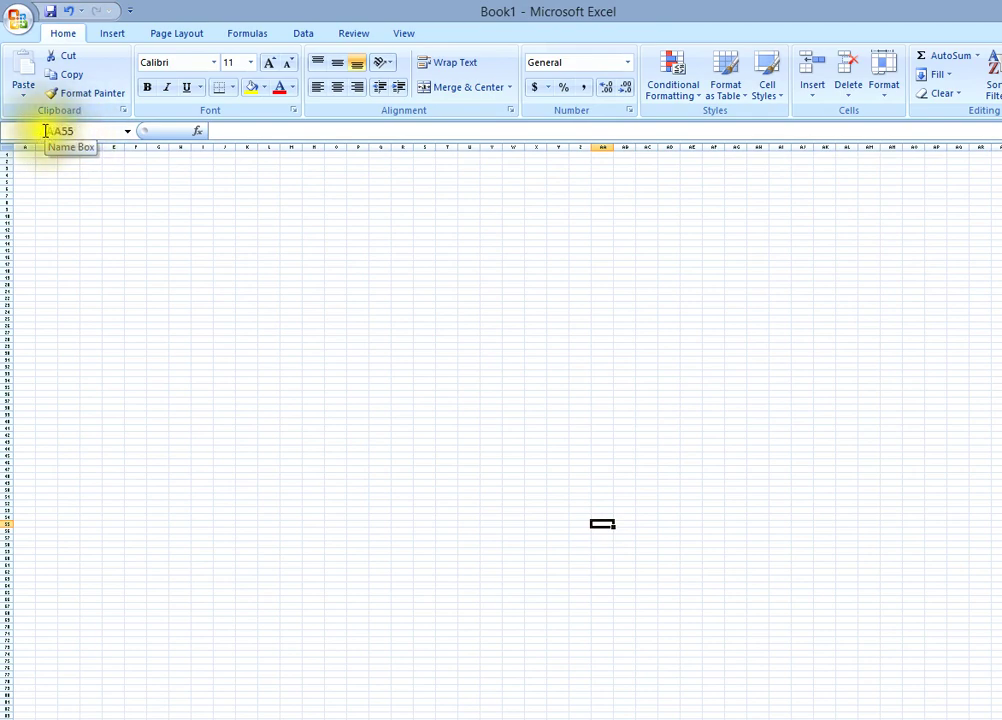
pyautogui.click(79, 128)
pyautogui.click(157, 262)
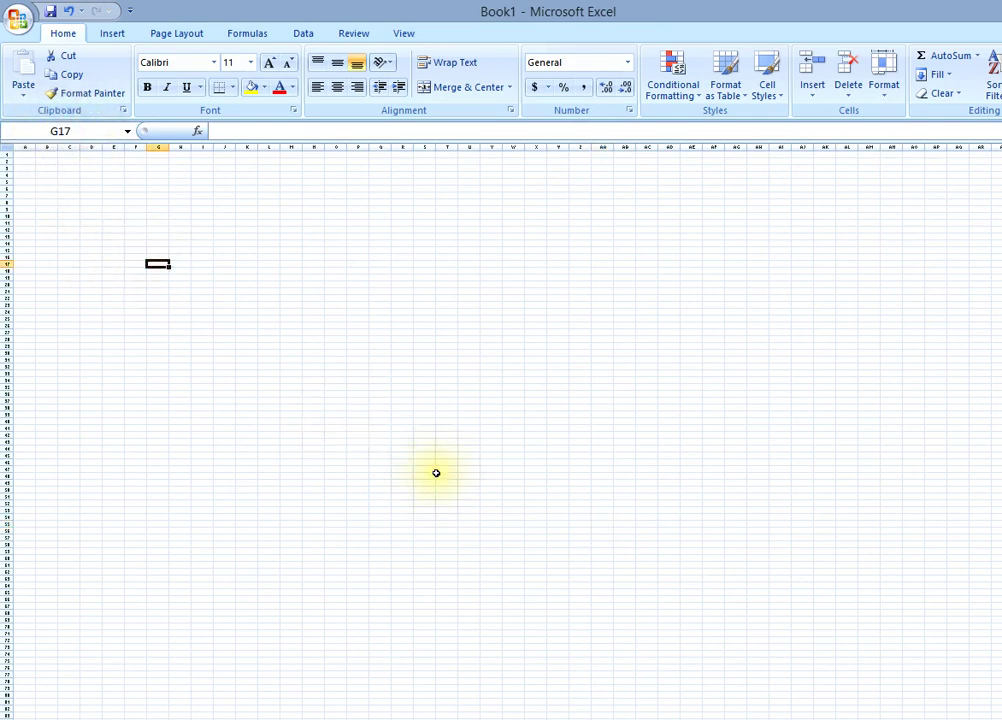
pyautogui.click(312, 269)
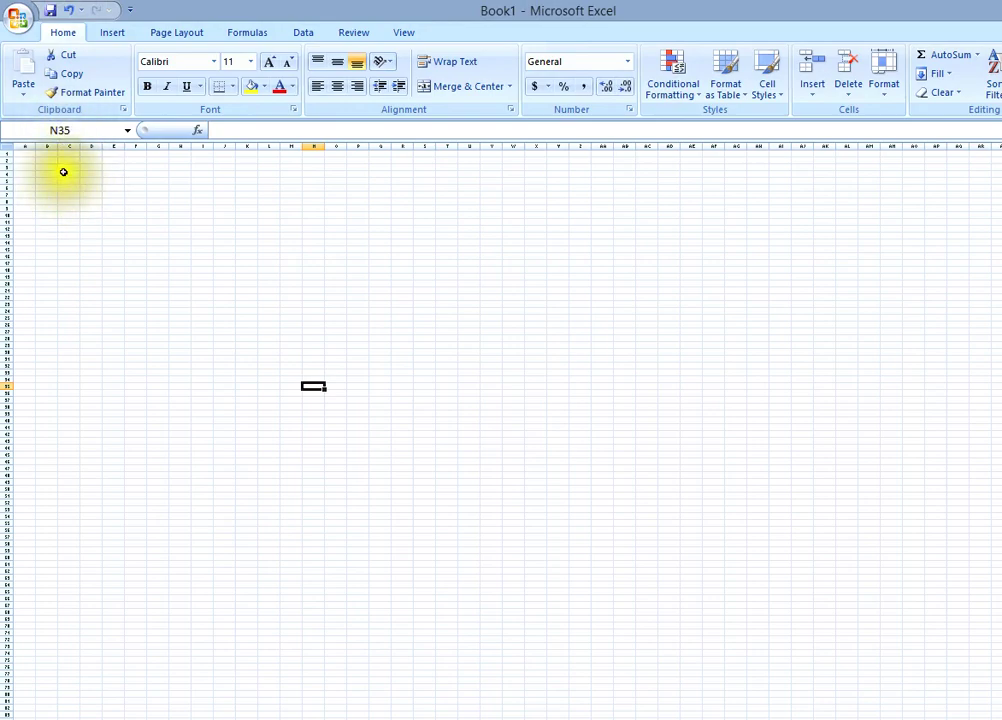
pyautogui.click(64, 165)
pyautogui.keyDown('ctrl'); pyautogui.scroll(5, 118, 298); pyautogui.keyUp('ctrl')
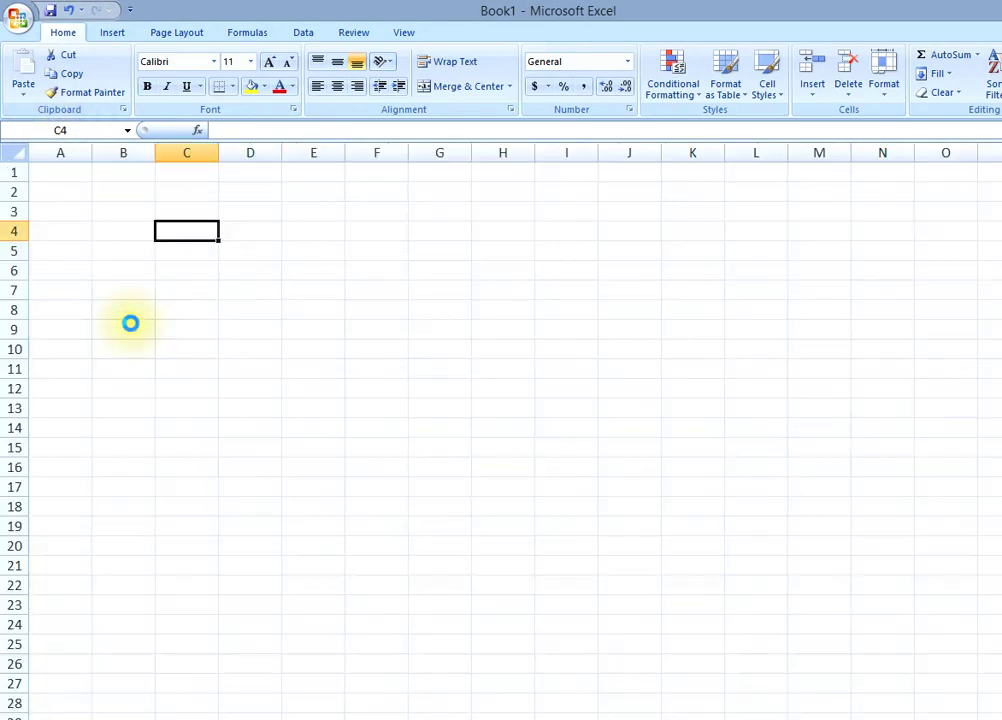
pyautogui.click(179, 206)
pyautogui.click(405, 270)
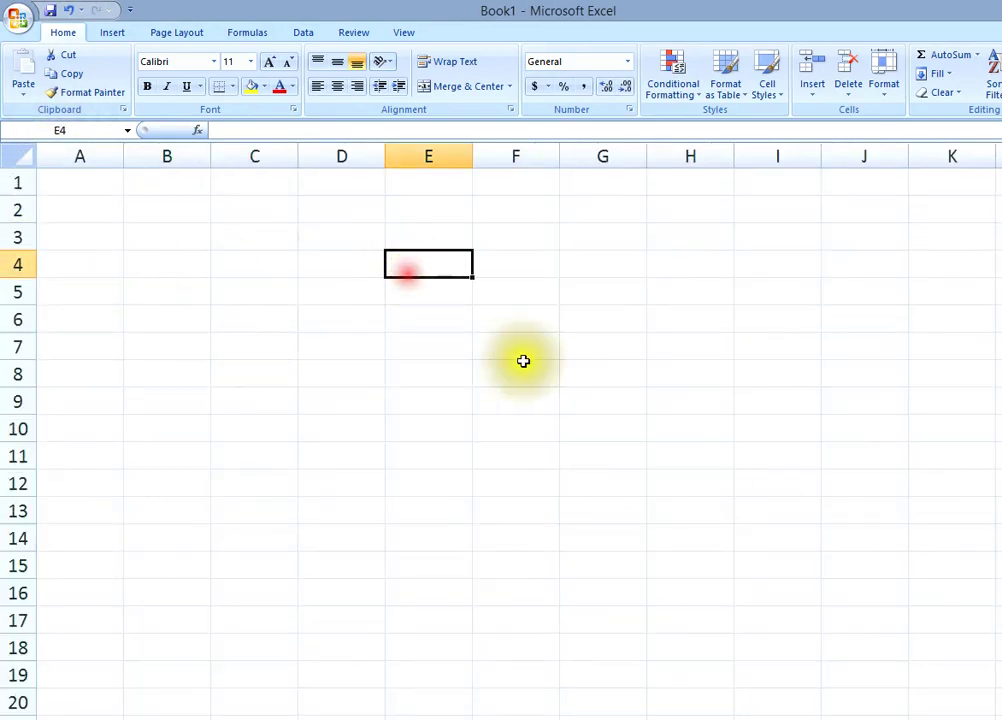
pyautogui.click(518, 352)
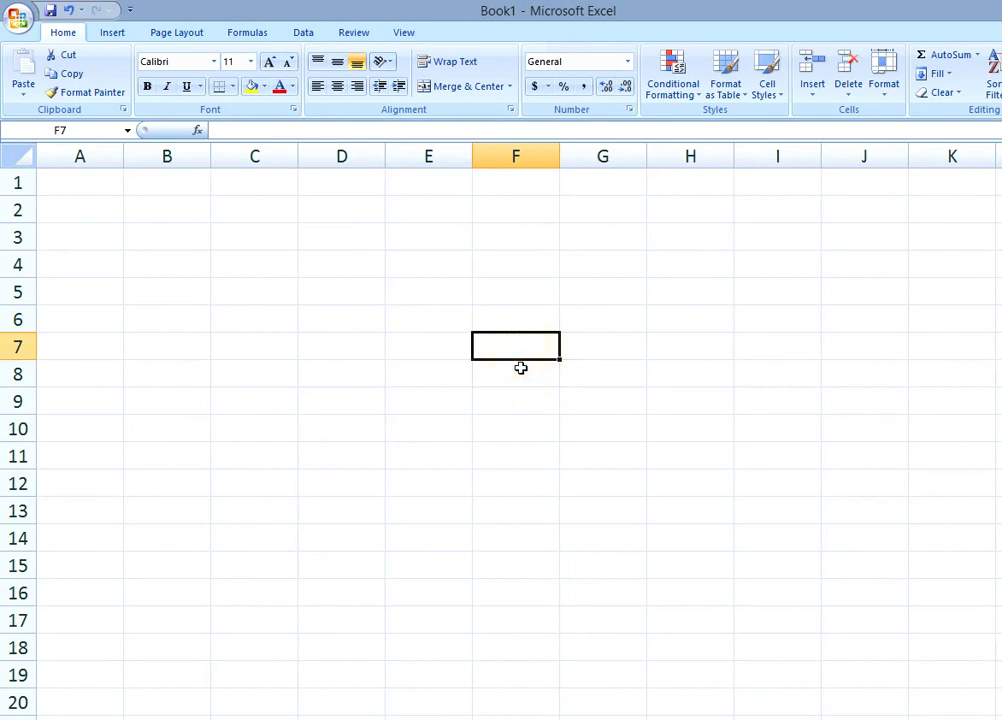
pyautogui.click(73, 181)
pyautogui.click(152, 178)
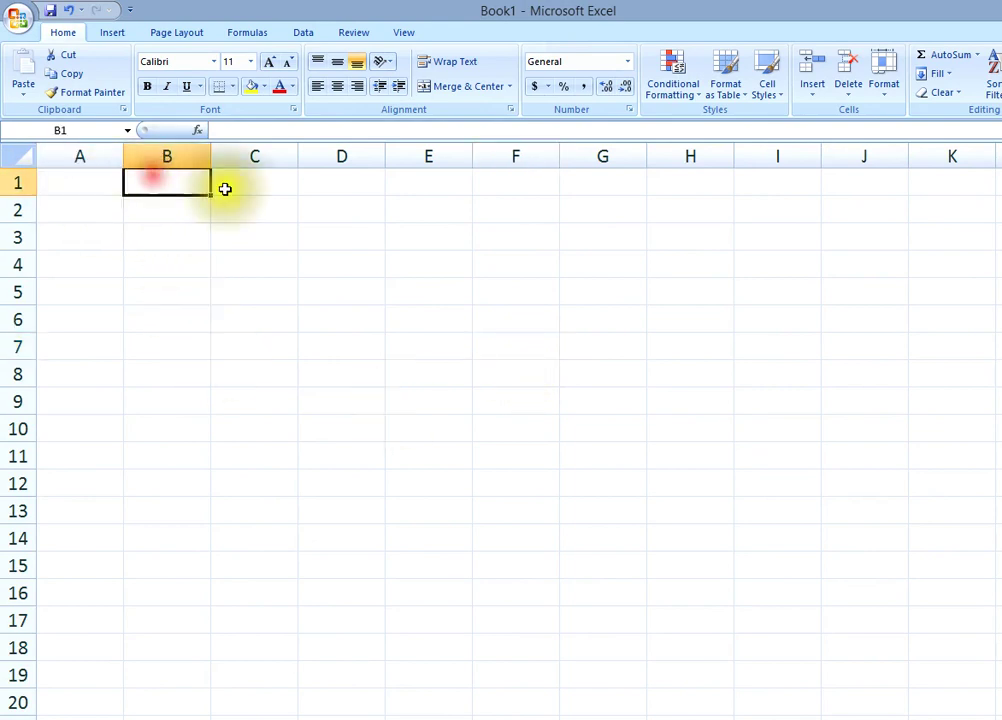
pyautogui.click(253, 180)
pyautogui.click(360, 174)
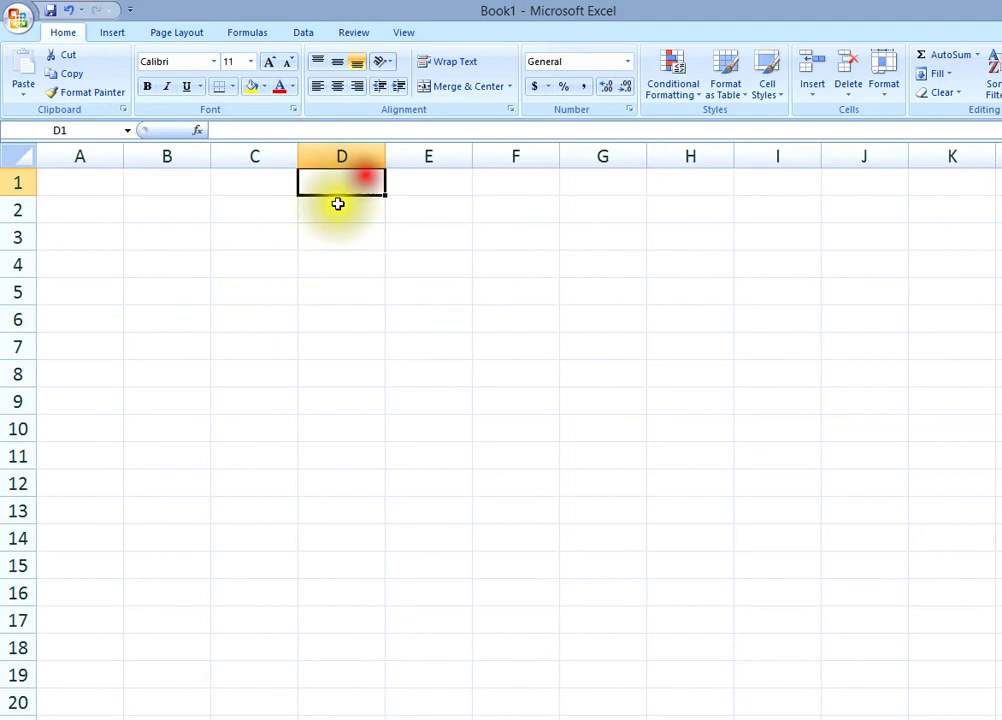
pyautogui.click(100, 209)
pyautogui.click(180, 211)
pyautogui.click(282, 214)
pyautogui.click(355, 210)
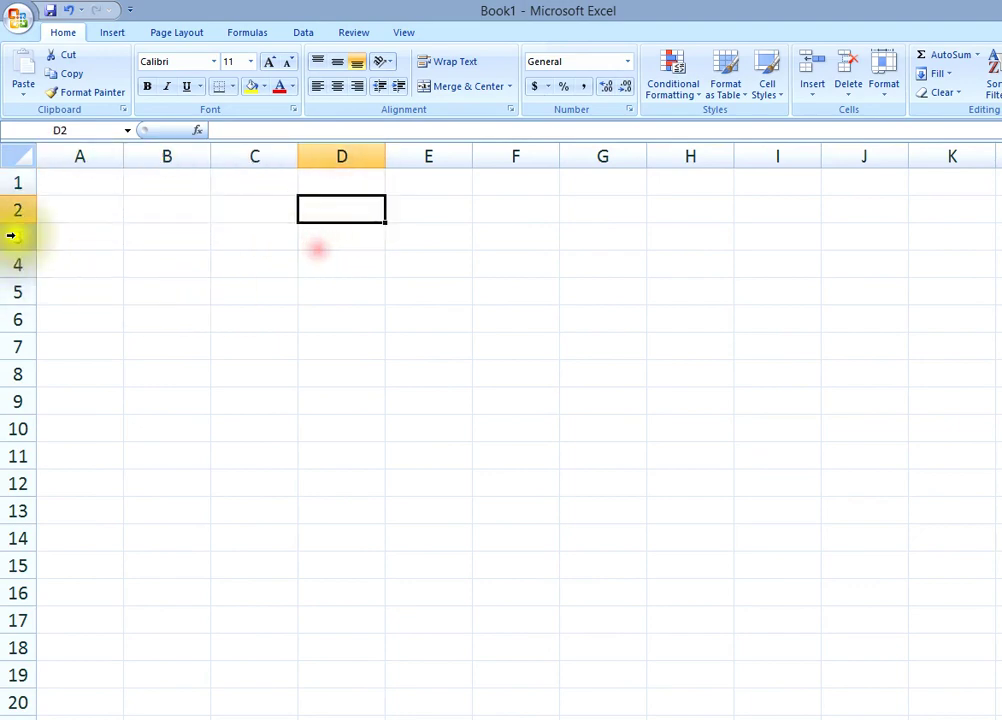
pyautogui.click(89, 235)
pyautogui.click(174, 230)
pyautogui.click(257, 233)
pyautogui.click(378, 235)
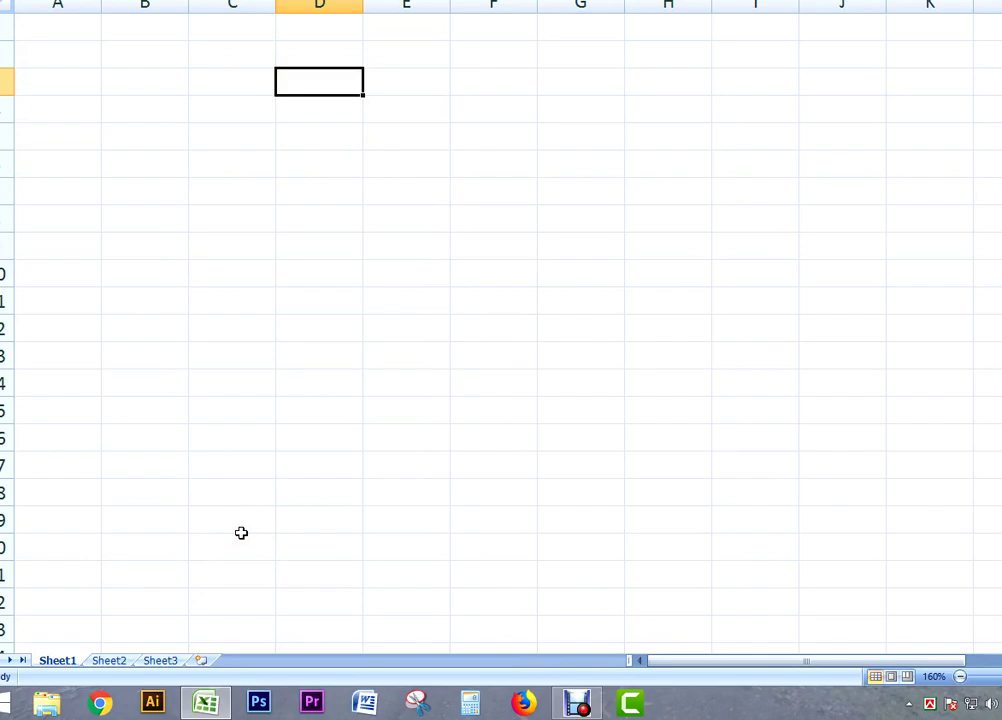
# - Enter the sample text 'sdfjalk;sdjfkl;' in cell B3 and reselect B3
pyautogui.click(170, 81)
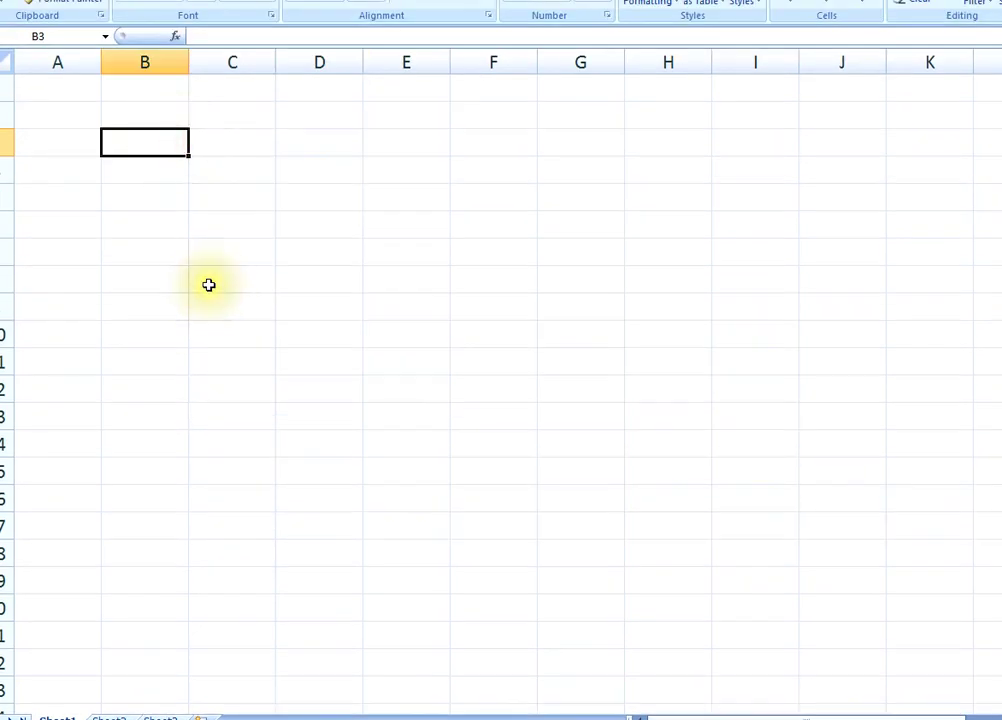
pyautogui.write('sdfjalk;sdjfkl;')
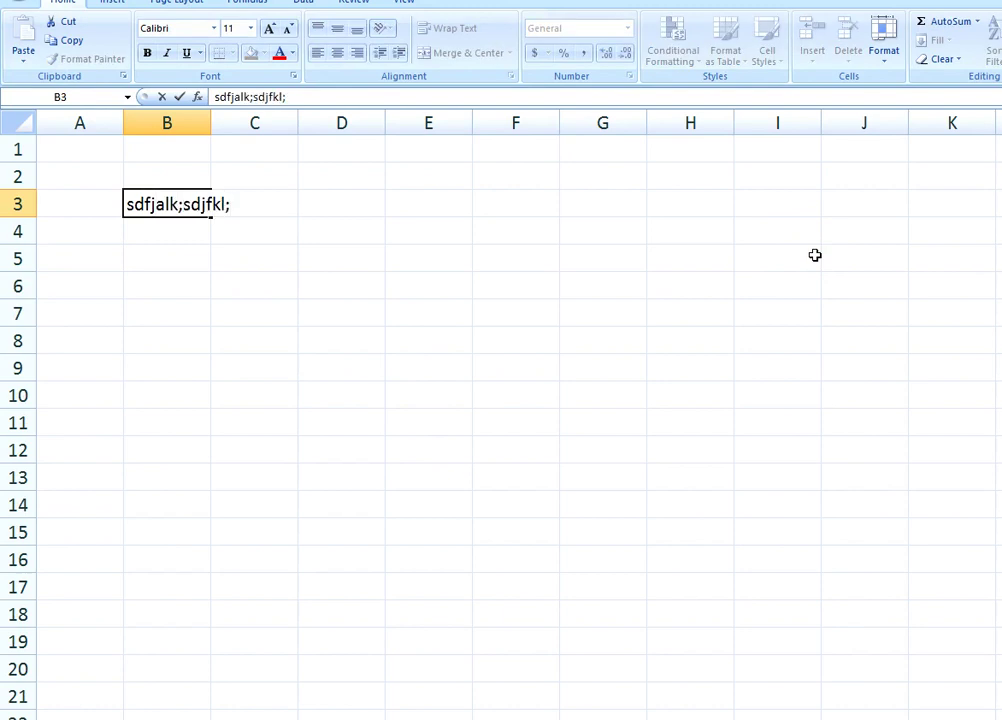
pyautogui.click(500, 316)
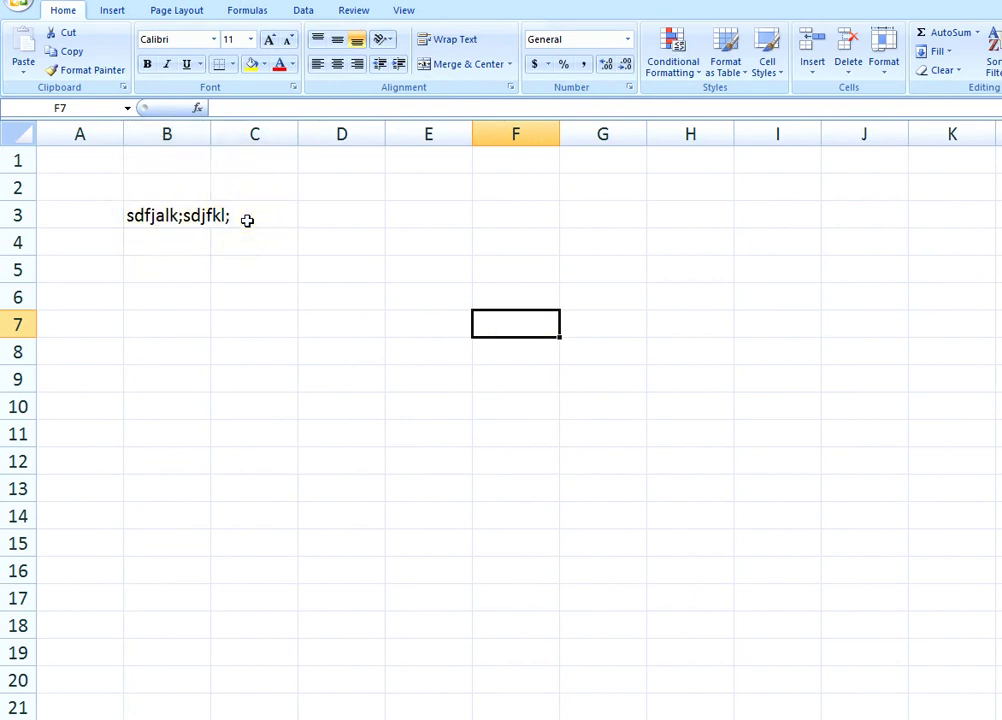
pyautogui.click(164, 215)
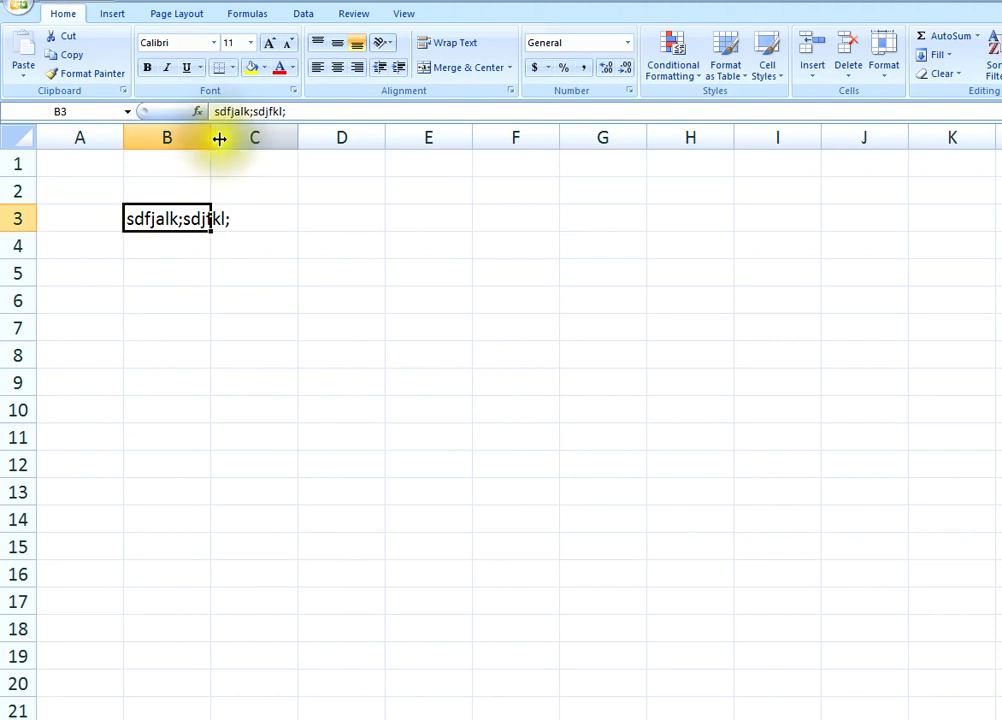
# - Widen column B until the B3 text fits, redoing the drag after an undo
pyautogui.moveTo(210, 137); pyautogui.dragTo(278, 142)
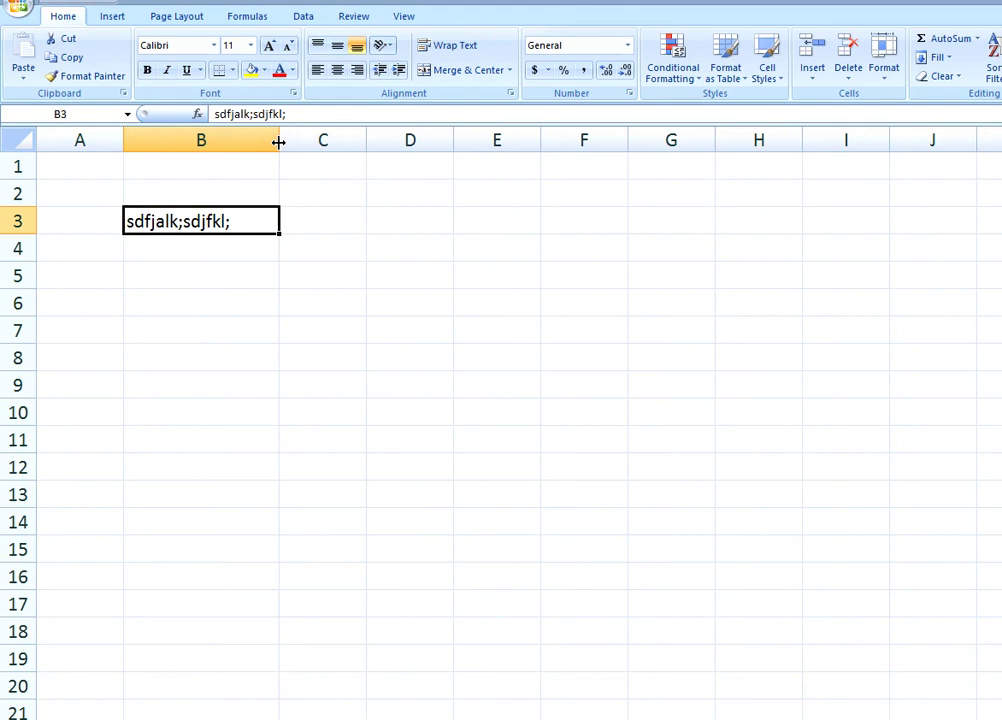
pyautogui.hotkey('ctrl', 'z')
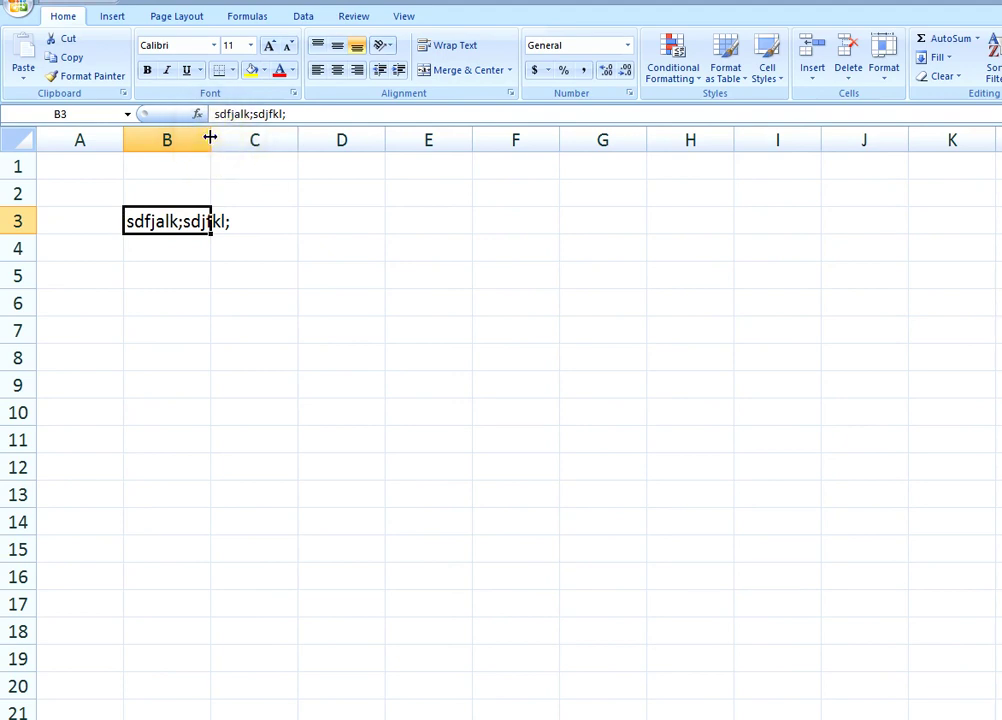
pyautogui.moveTo(210, 137); pyautogui.dragTo(210, 137)
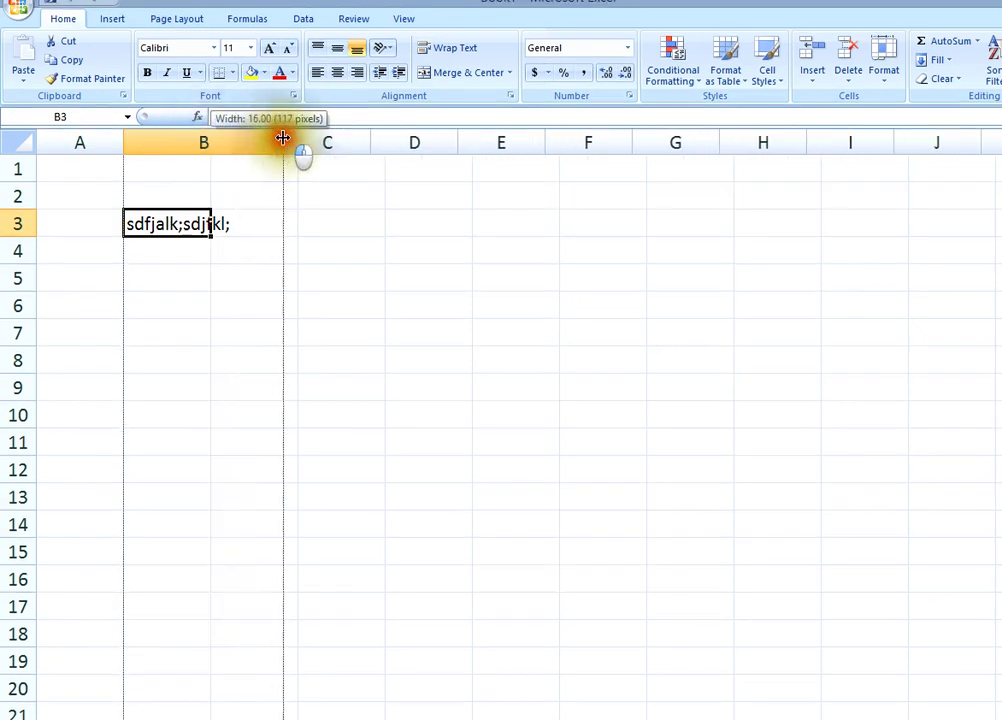
pyautogui.moveTo(210, 137); pyautogui.dragTo(283, 138)
pyautogui.click(205, 375)
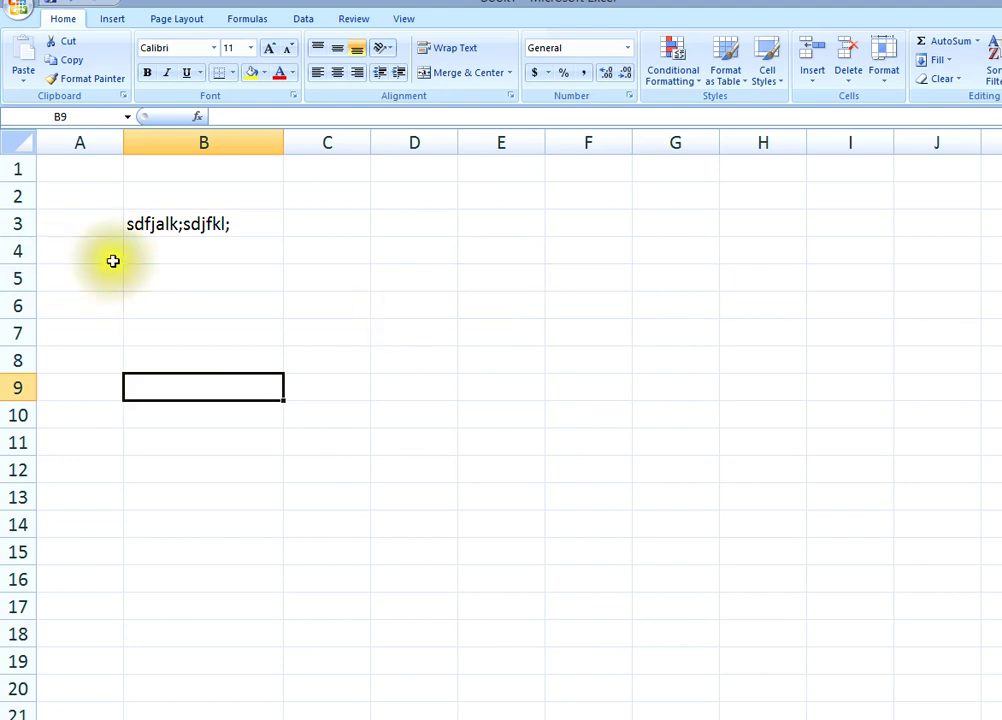
pyautogui.click(195, 210)
# - Clear B3 and enter the headers Sl no and Description in A3 and B3
pyautogui.press('Delete')
pyautogui.click(89, 167)
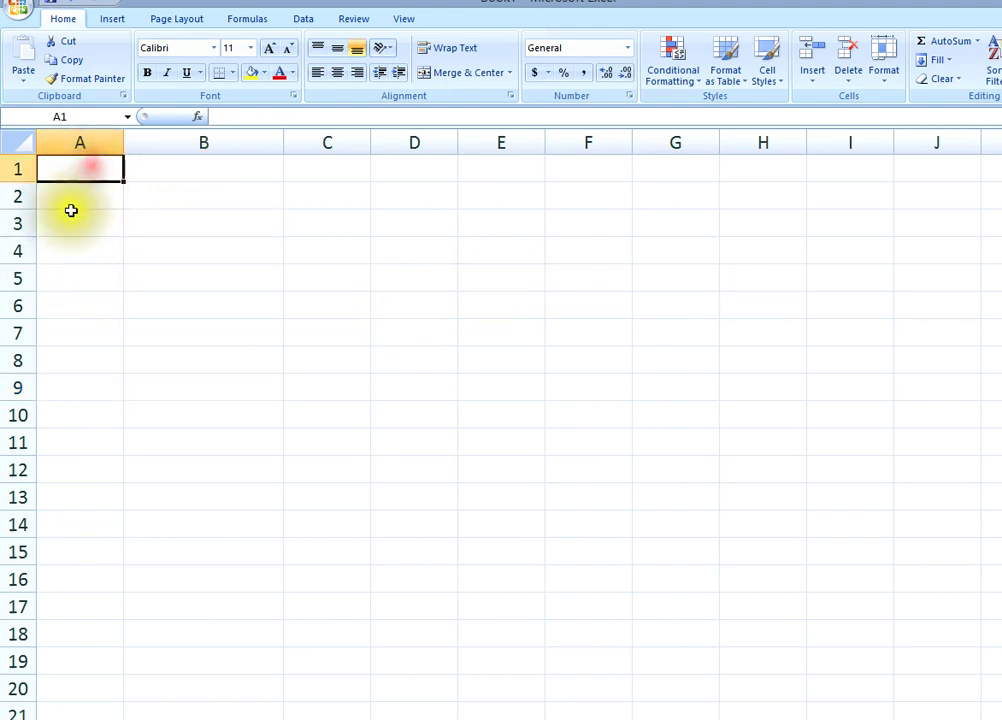
pyautogui.click(72, 212)
pyautogui.click(74, 229)
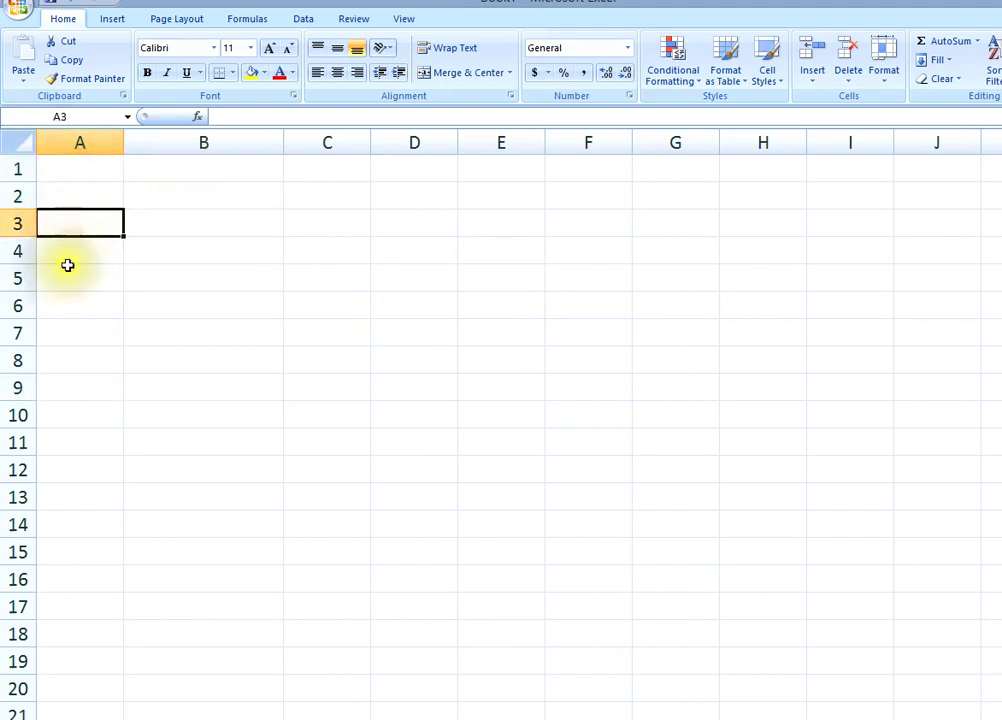
pyautogui.write('Sl no')
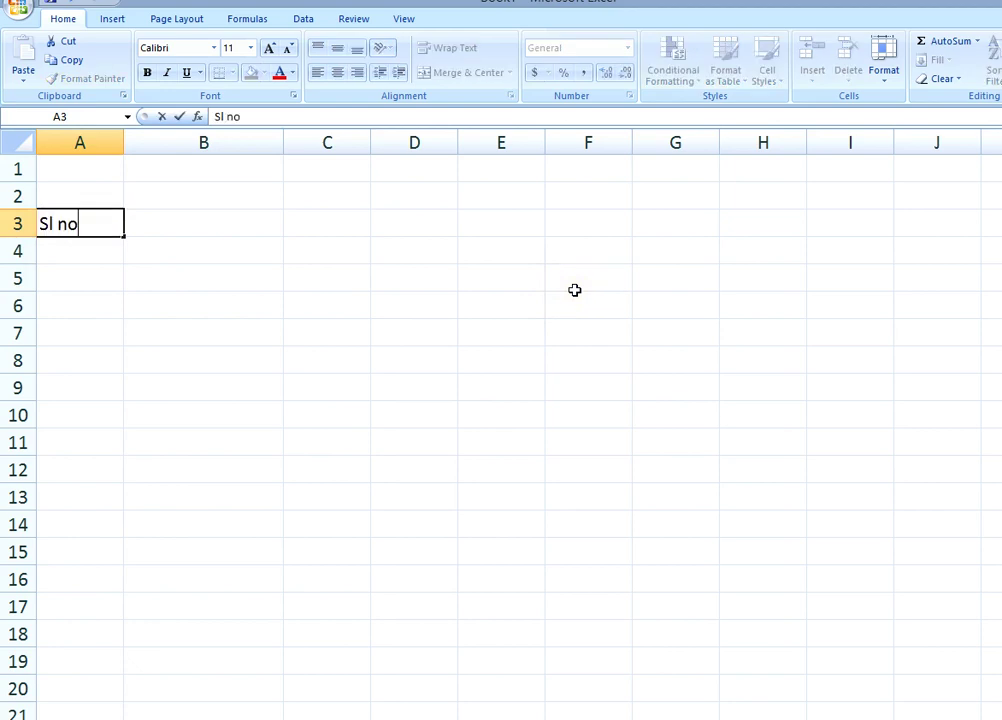
pyautogui.press('Tab')
pyautogui.write('Description')
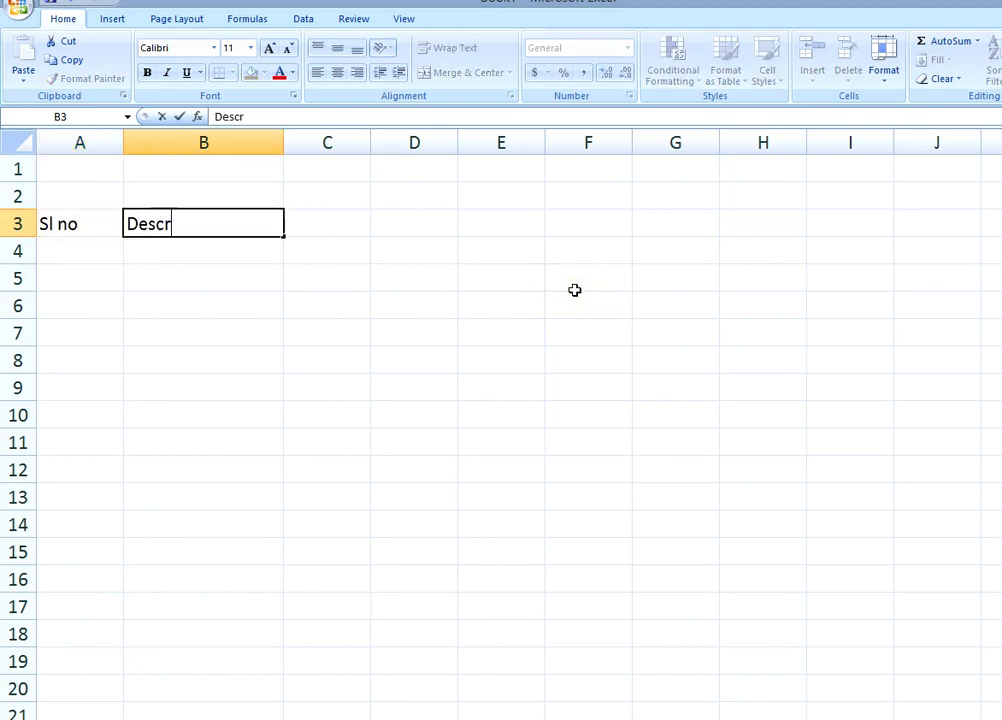
pyautogui.press('Tab')
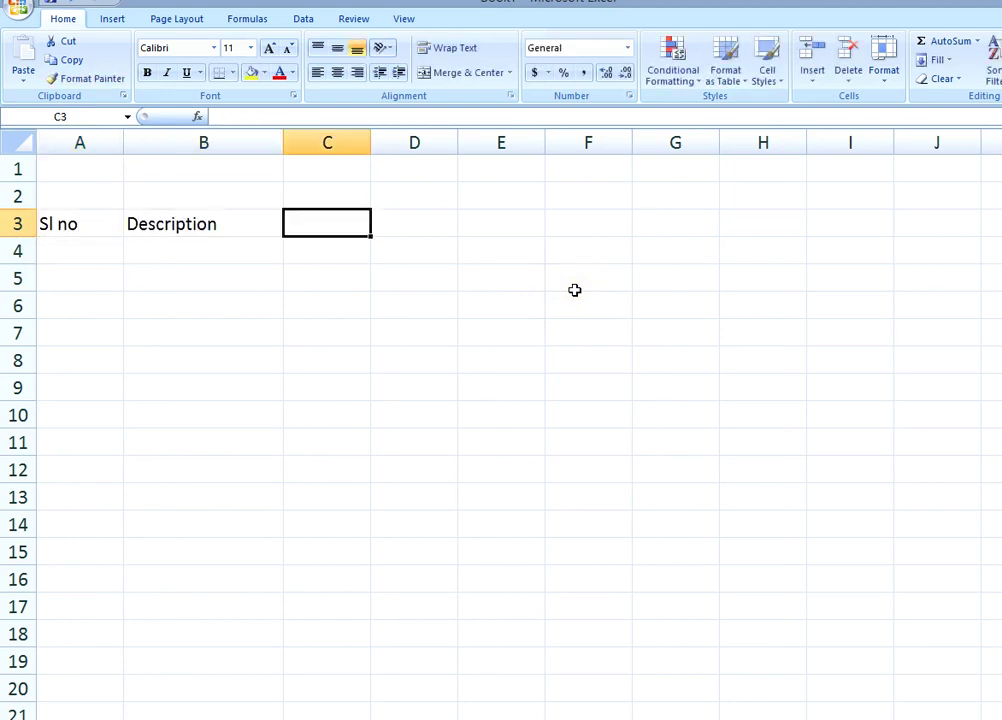
# - Enter Qty, Rate and Taka in C3:E3, cancelling the stray naming prompt
pyautogui.write('Qty')
pyautogui.press('Tab')
pyautogui.hotkey('shift', 'F10')
pyautogui.press('a')
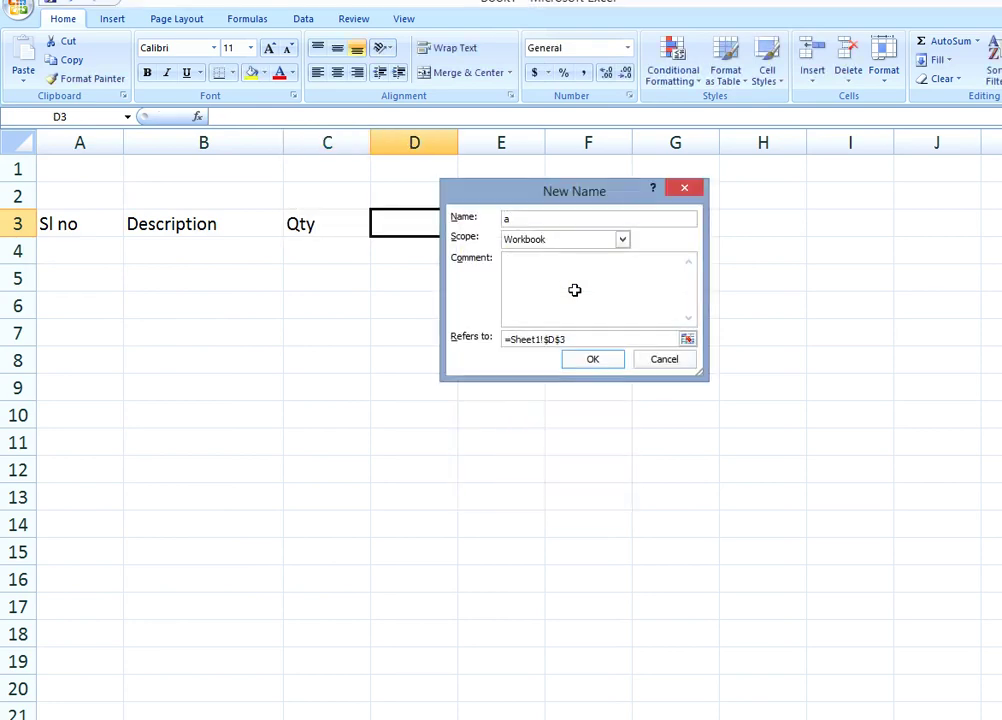
pyautogui.press('Escape')
pyautogui.write('Rate')
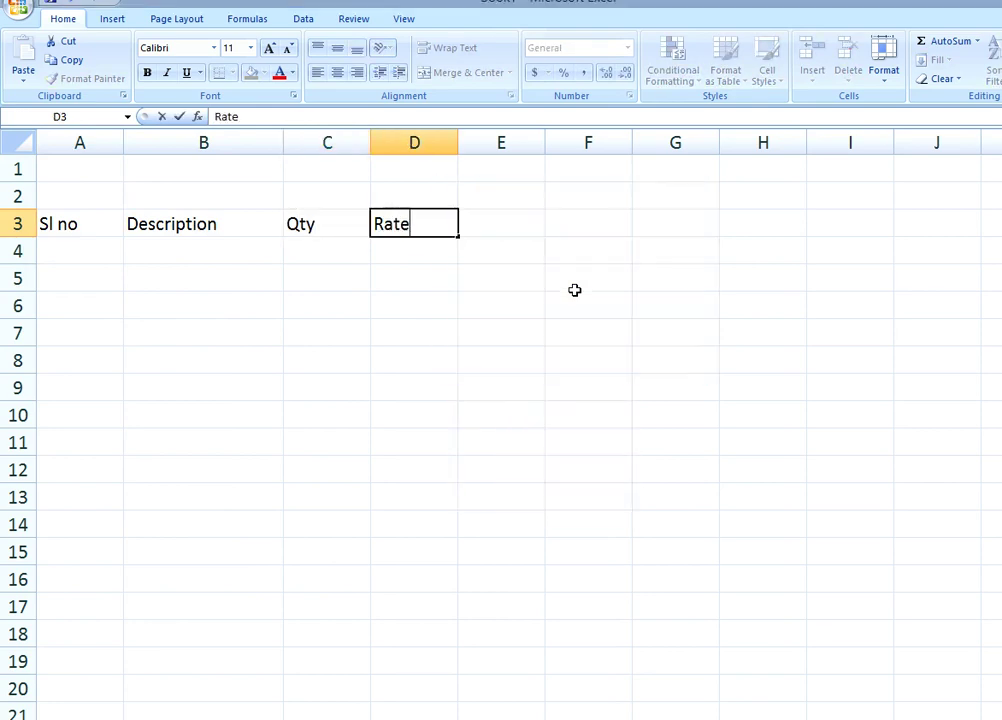
pyautogui.press('Tab')
pyautogui.write('T')
pyautogui.press('Return')
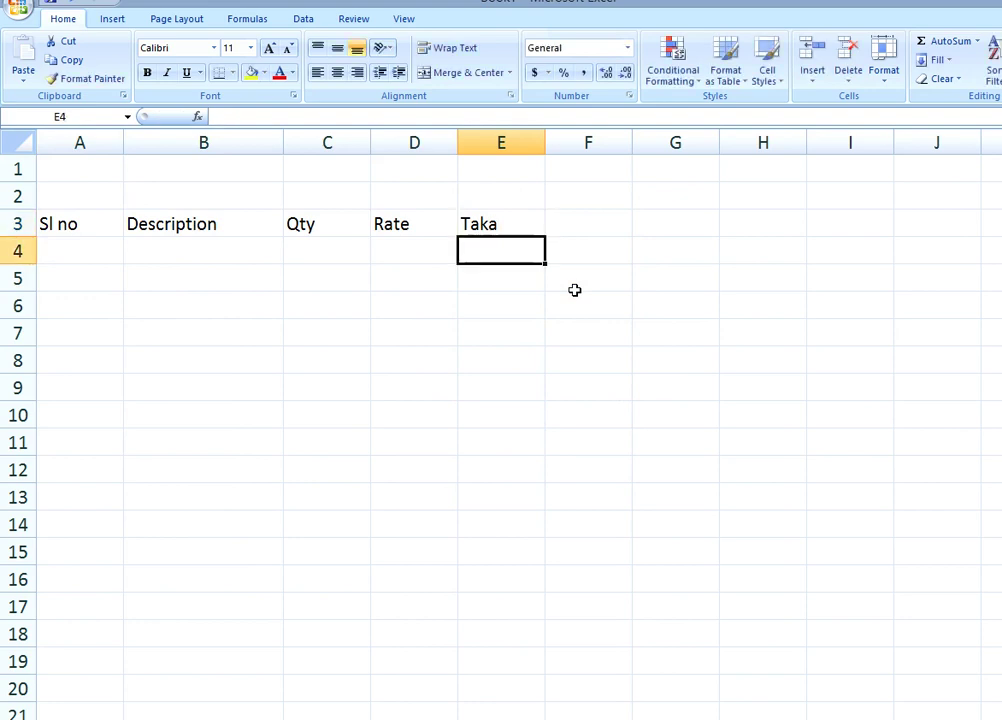
# - Widen column B generously for descriptions and column E slightly for Taka
pyautogui.moveTo(280, 150); pyautogui.dragTo(465, 150)
pyautogui.moveTo(733, 168); pyautogui.dragTo(754, 168)
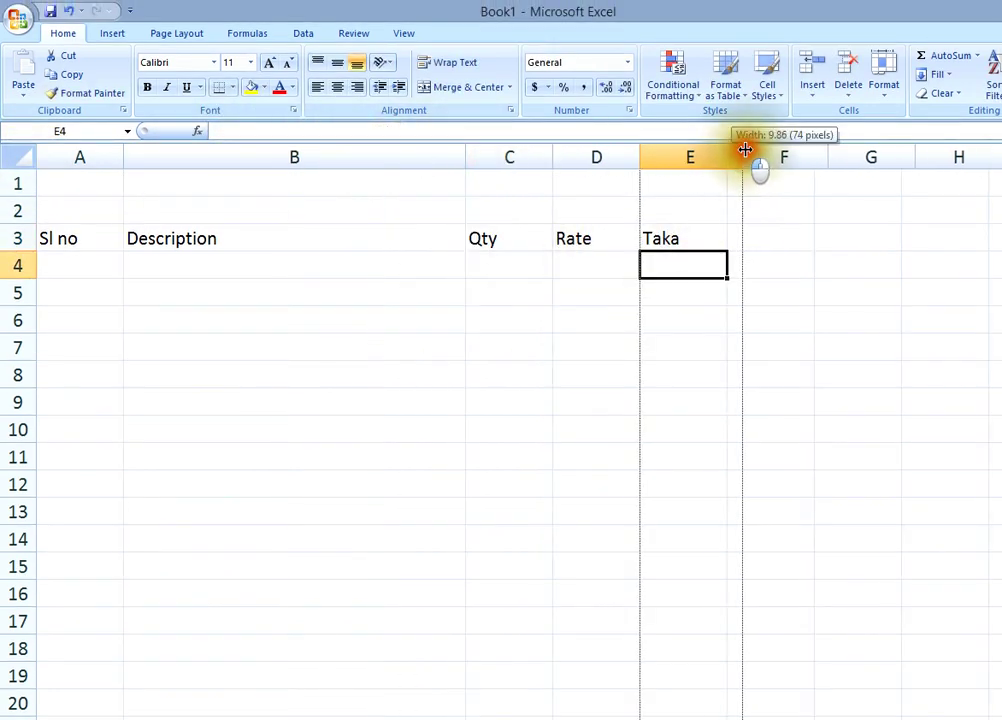
pyautogui.click(722, 351)
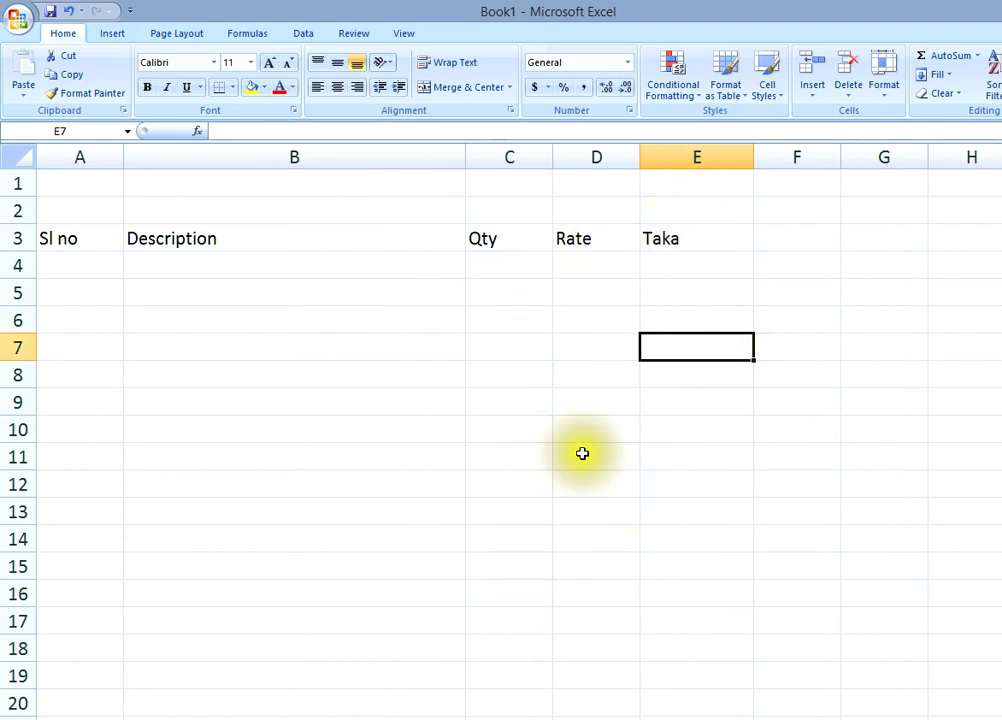
pyautogui.click(543, 452)
pyautogui.scroll(-2, 543, 452)
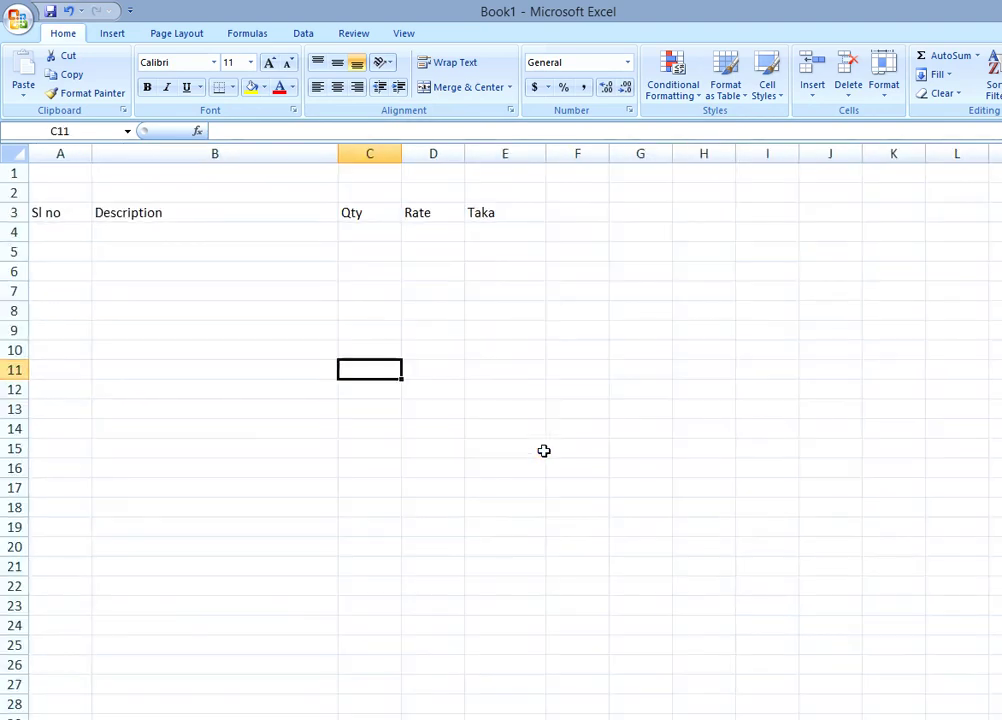
pyautogui.scroll(1, 543, 452)
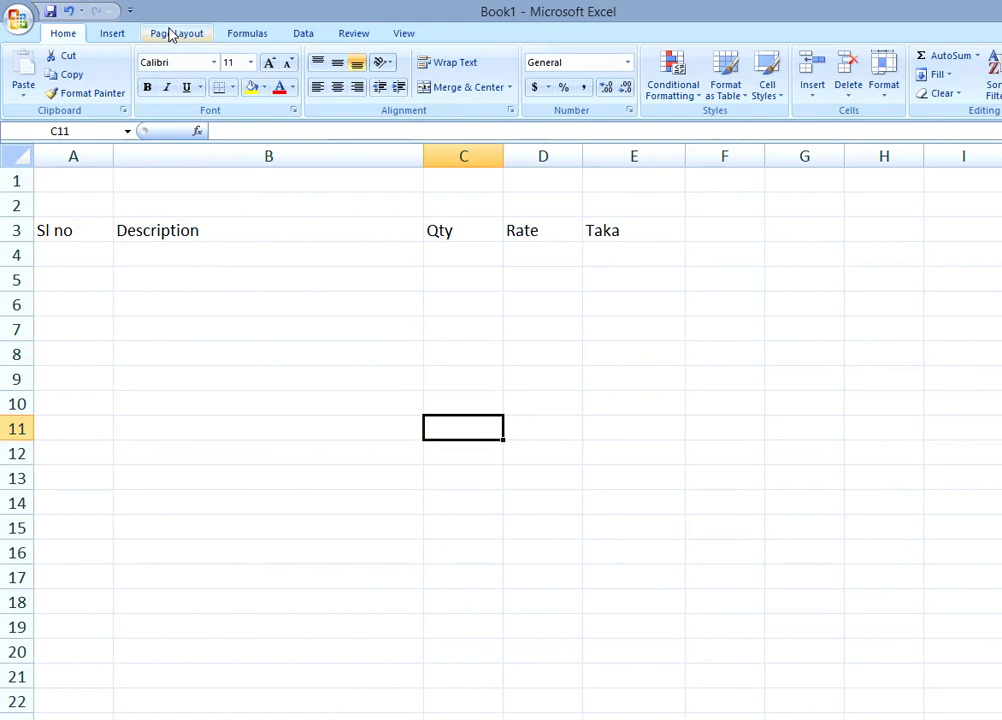
pyautogui.moveTo(60, 230); pyautogui.dragTo(614, 236)
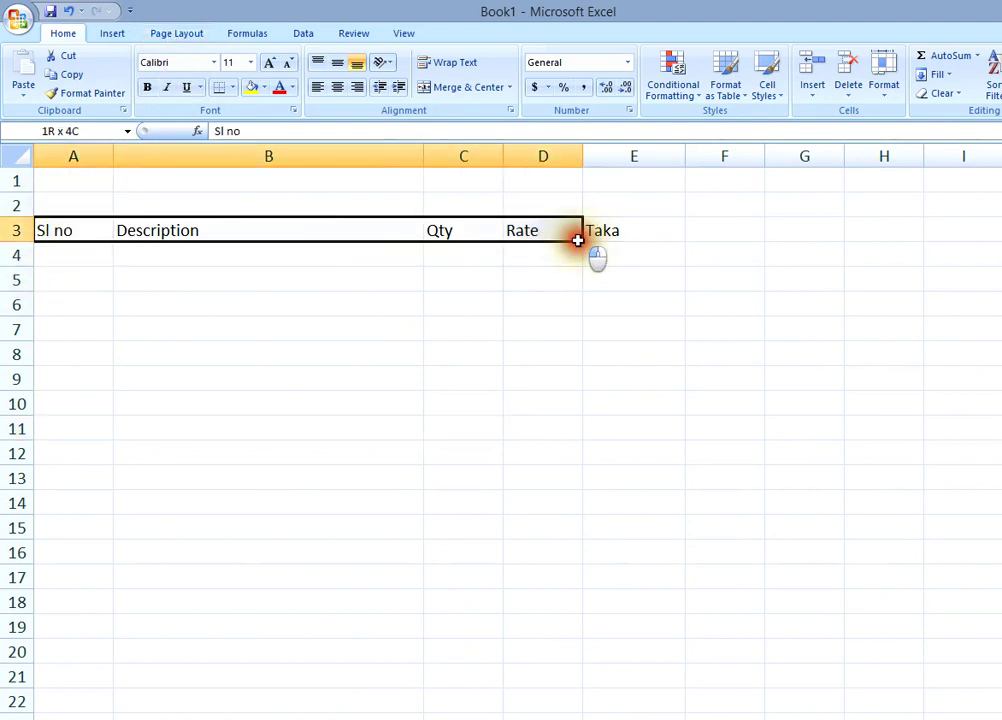
pyautogui.click(604, 351)
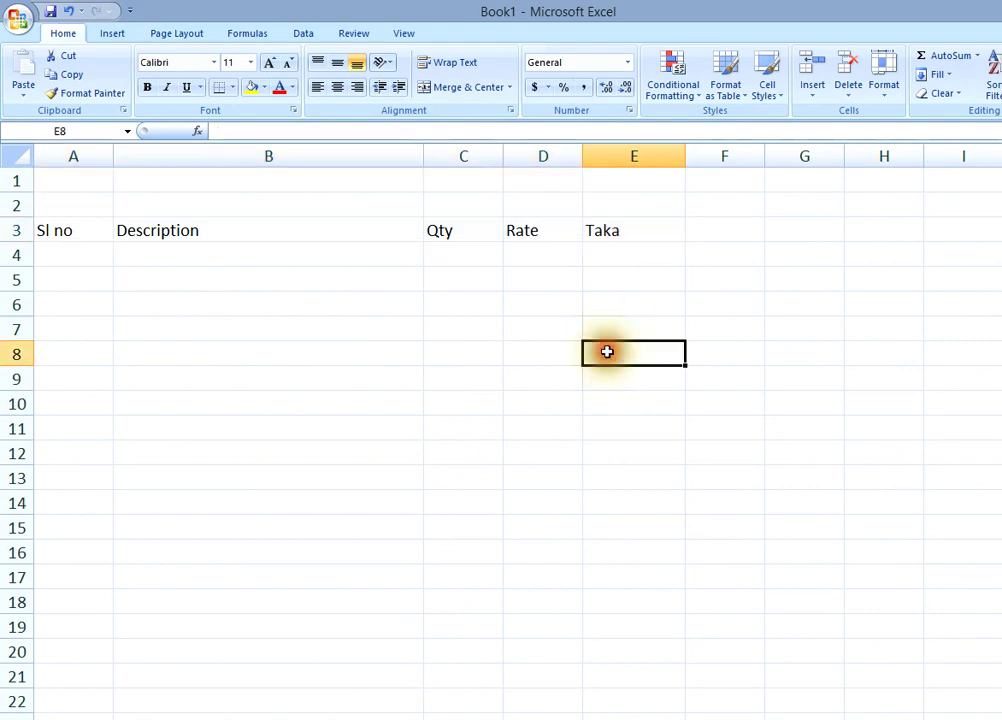
# - Try Page Layout > Size > More Paper Sizes and dismiss the no-printer warning
pyautogui.click(178, 38)
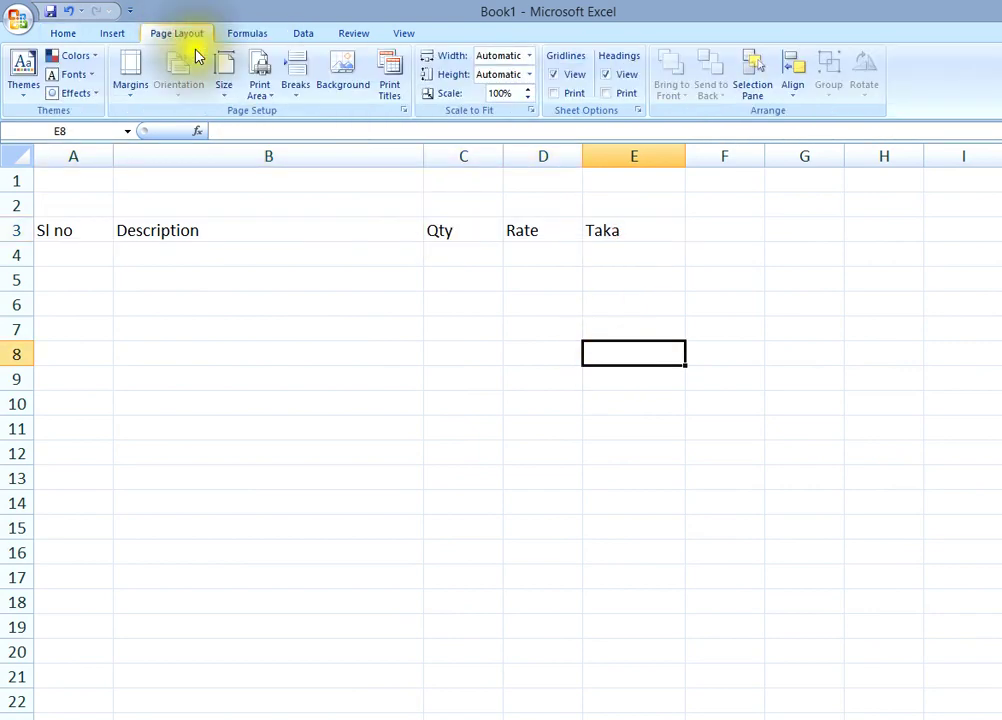
pyautogui.click(225, 72)
pyautogui.click(258, 113)
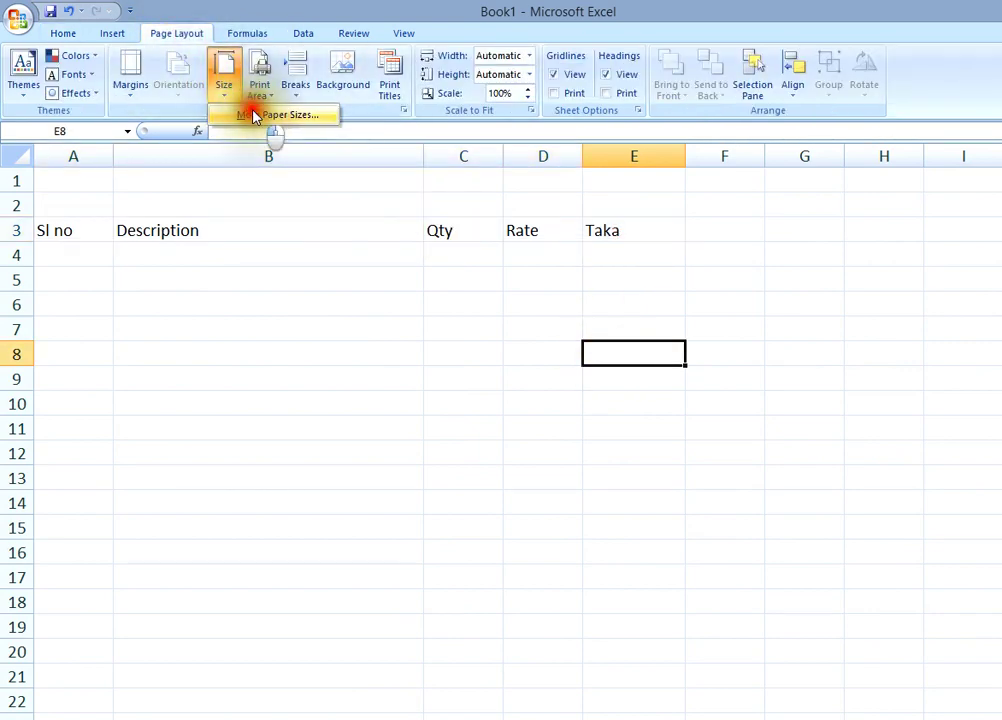
pyautogui.click(558, 497)
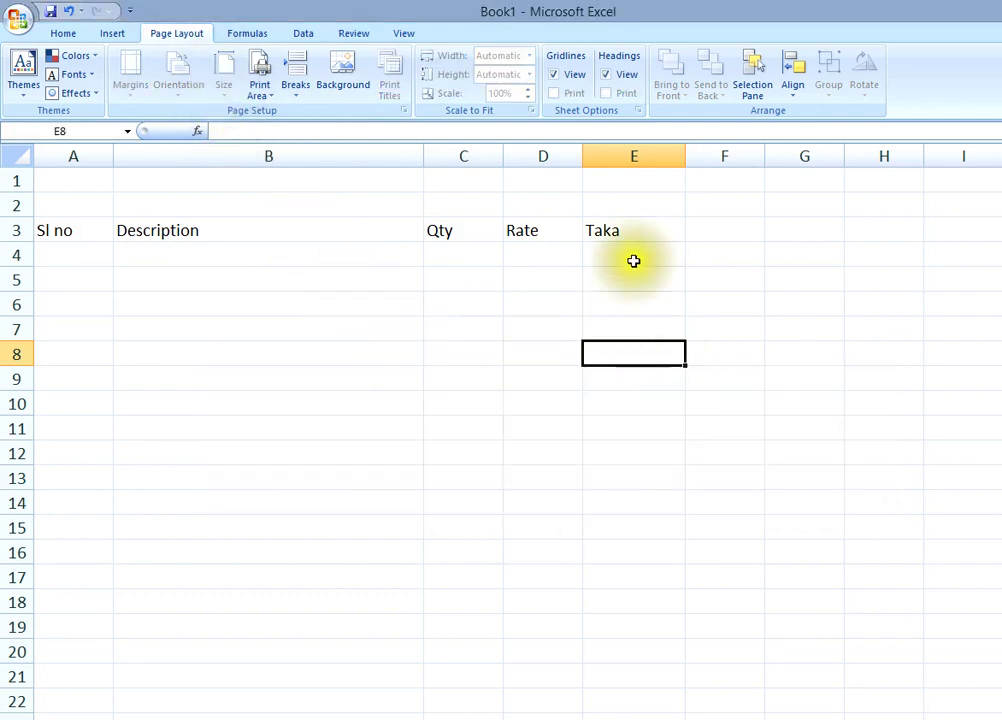
# - Check the row 3 headers, then try Print Preview and dismiss the no-printer warning
pyautogui.click(200, 222)
pyautogui.click(50, 231)
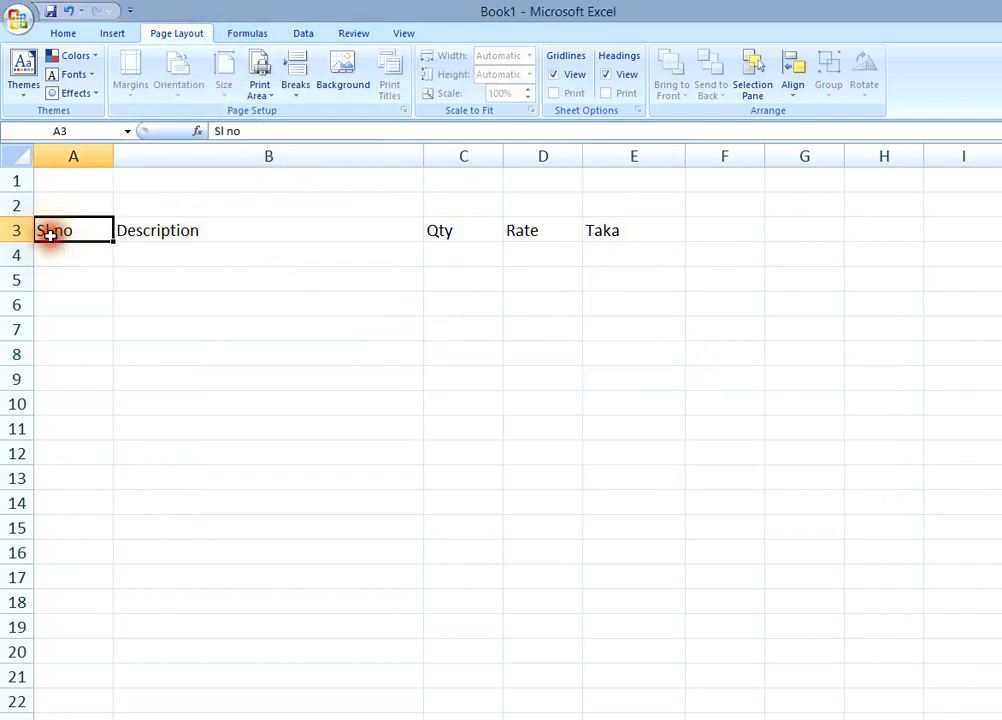
pyautogui.click(292, 274)
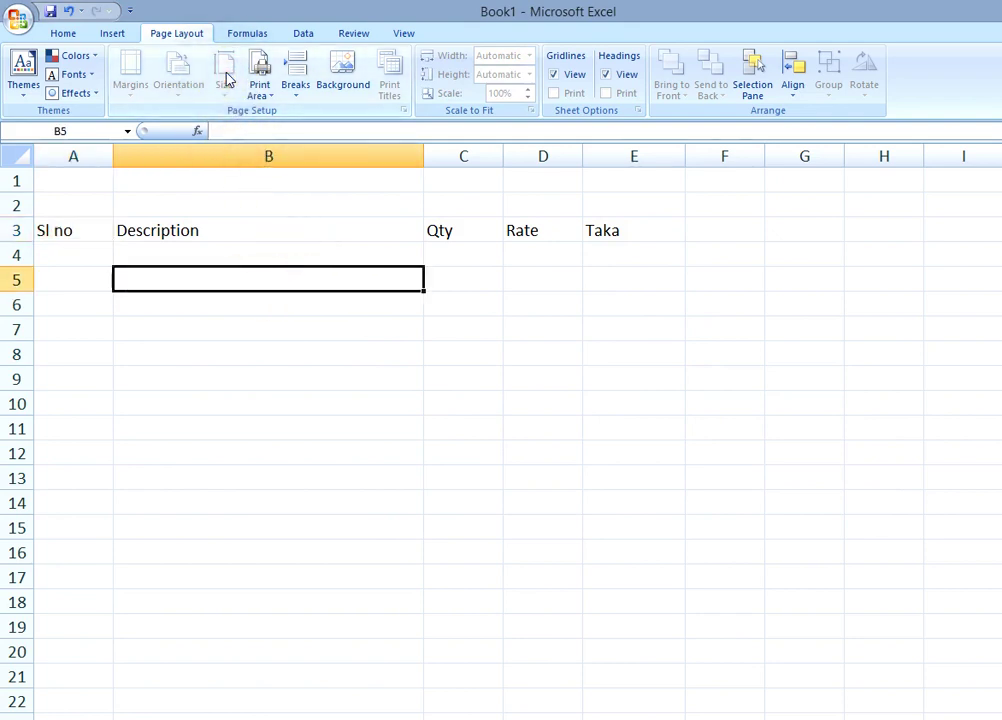
pyautogui.click(535, 258)
pyautogui.click(638, 234)
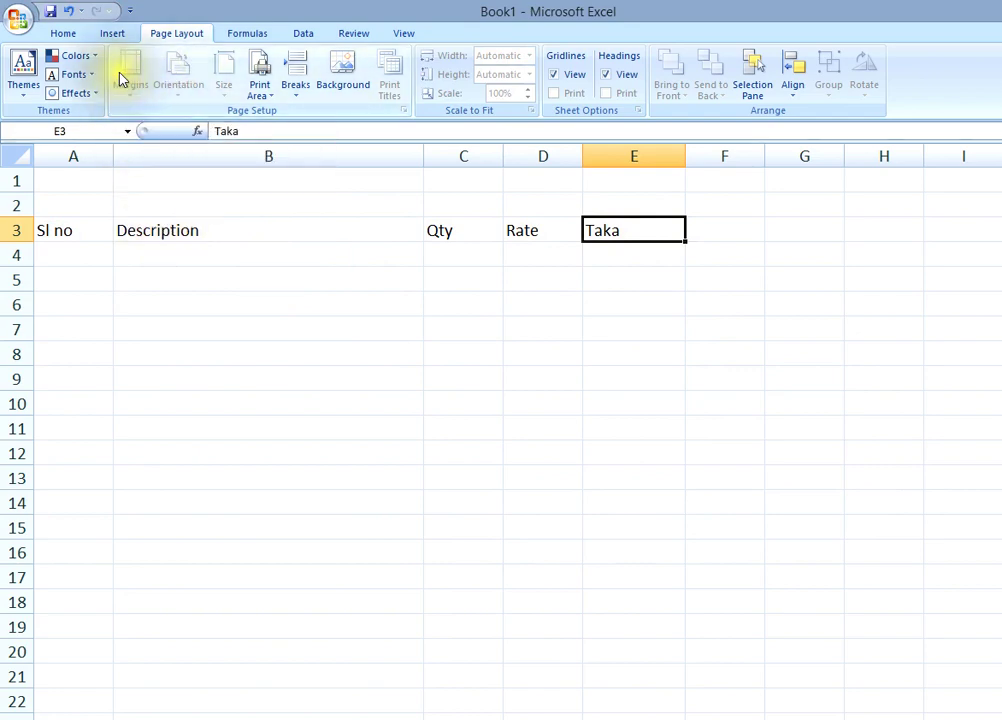
pyautogui.scroll(-4, 560, 330)
pyautogui.scroll(4, 600, 360)
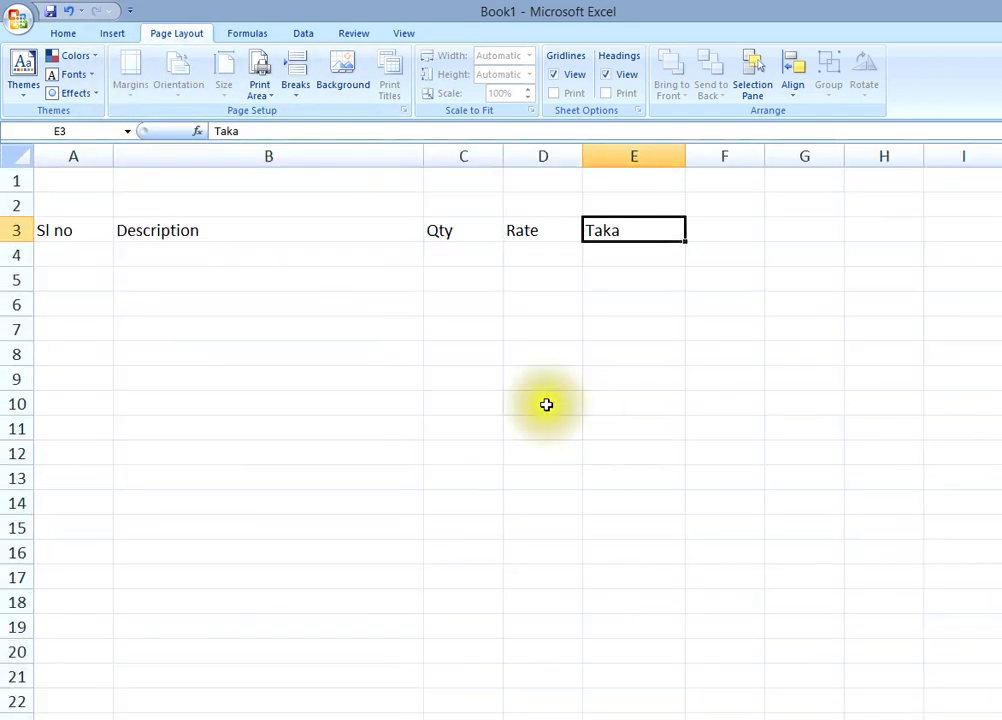
pyautogui.click(20, 22)
pyautogui.moveTo(55, 209)
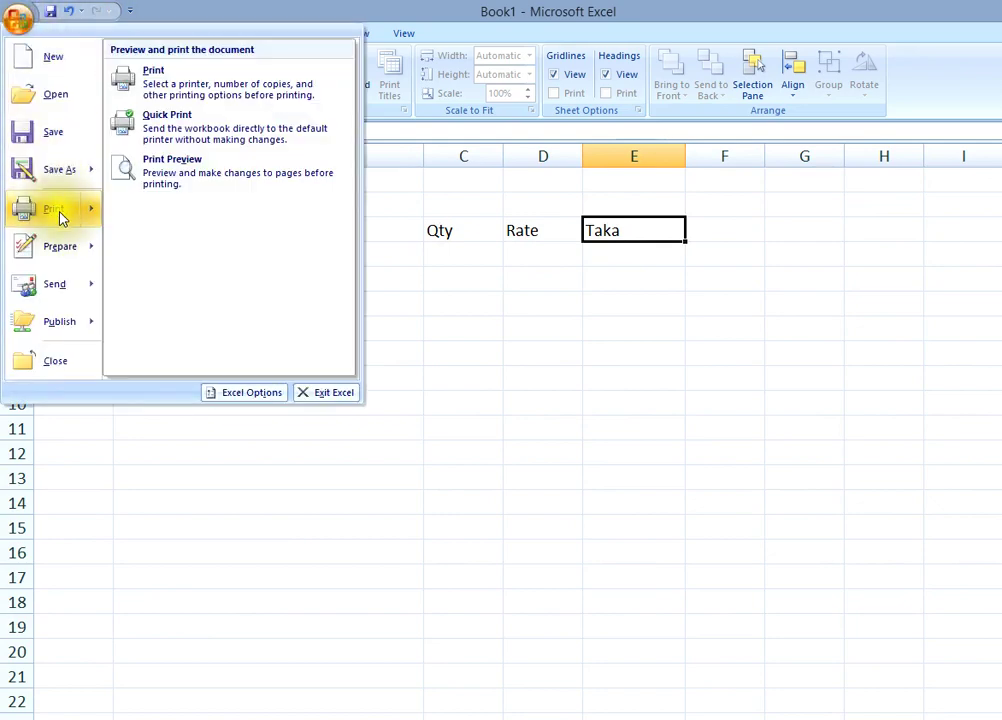
pyautogui.click(222, 186)
pyautogui.click(541, 517)
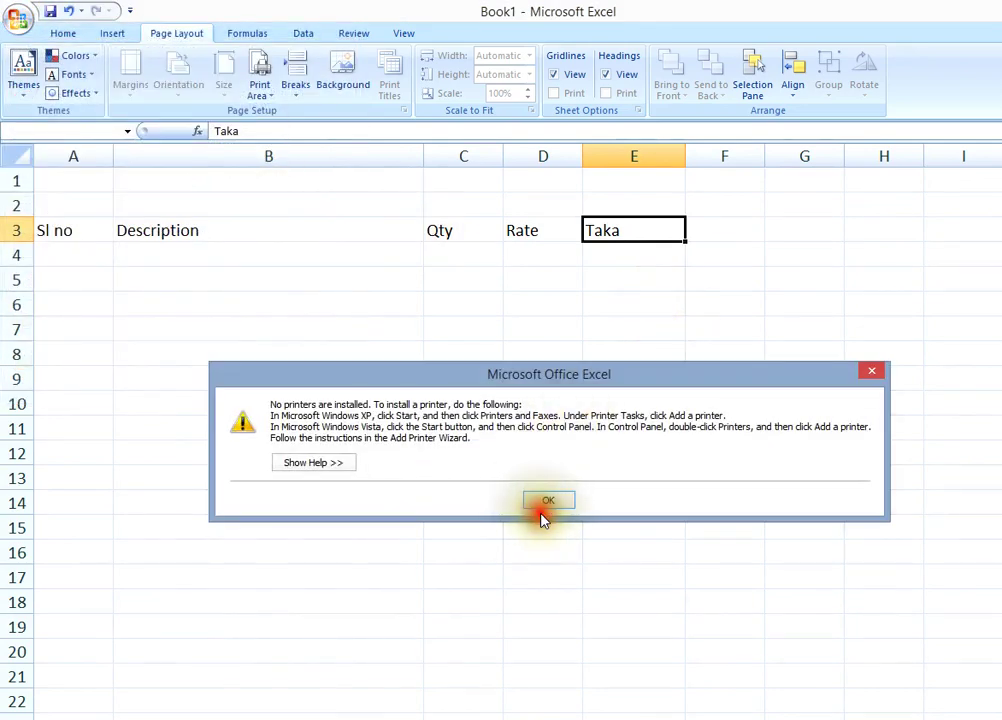
# - Center-align the headers in A3:E3, then select the table range A3:E25
pyautogui.keyDown('ctrl'); pyautogui.scroll(-3, 528, 521); pyautogui.keyUp('ctrl')
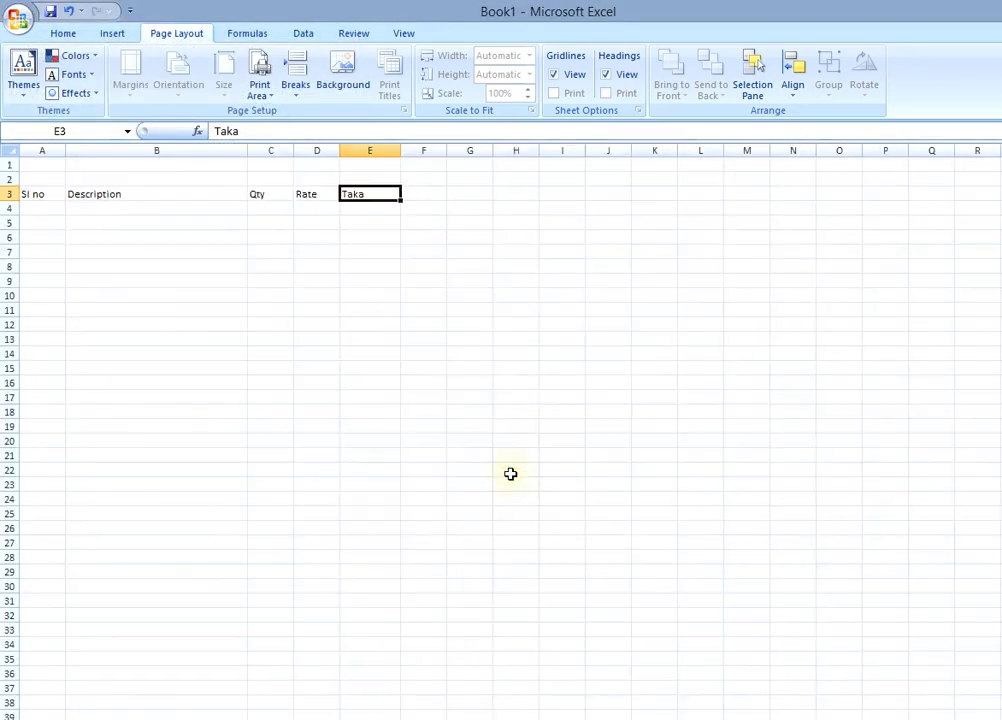
pyautogui.keyDown('ctrl'); pyautogui.scroll(2, 510, 474); pyautogui.keyUp('ctrl')
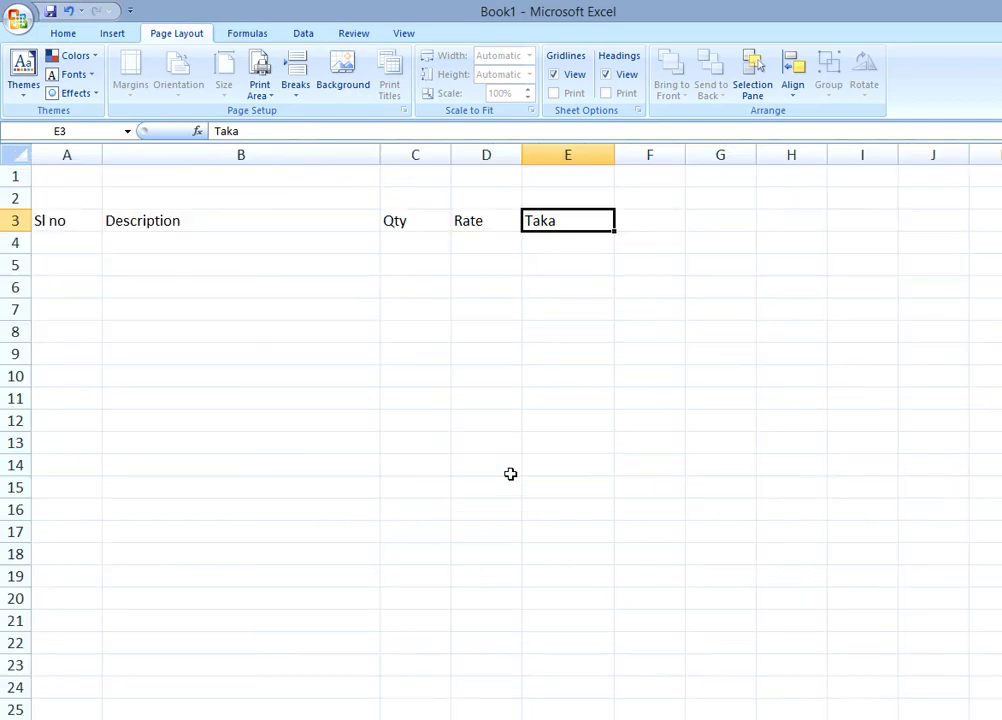
pyautogui.click(40, 219)
pyautogui.click(146, 220)
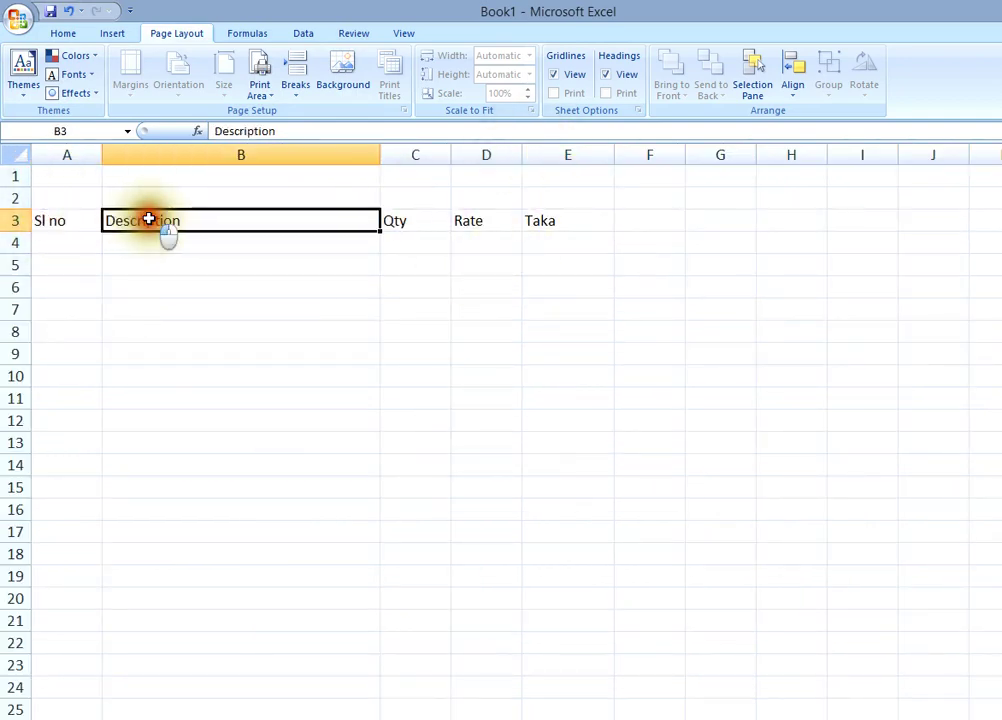
pyautogui.click(412, 222)
pyautogui.click(514, 225)
pyautogui.click(280, 333)
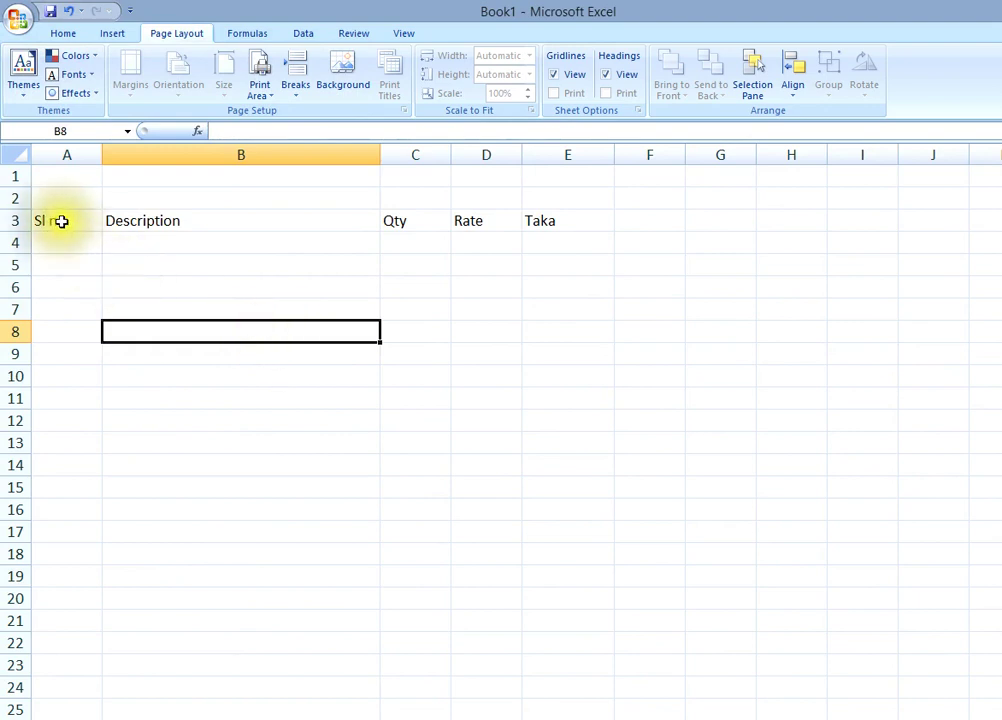
pyautogui.moveTo(60, 219); pyautogui.dragTo(564, 216)
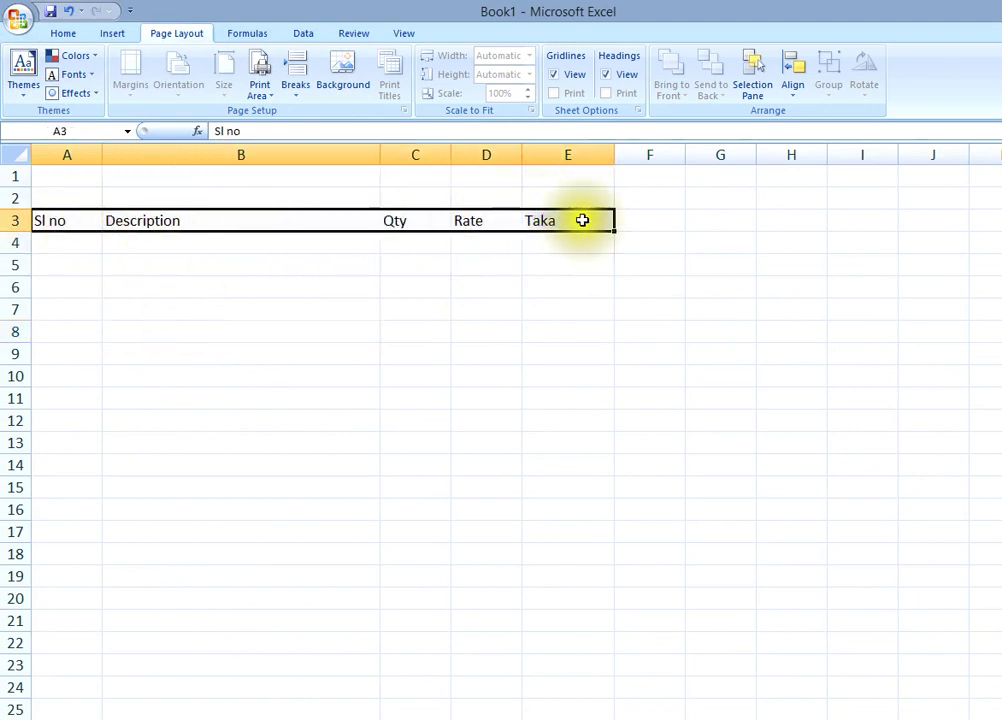
pyautogui.click(66, 34)
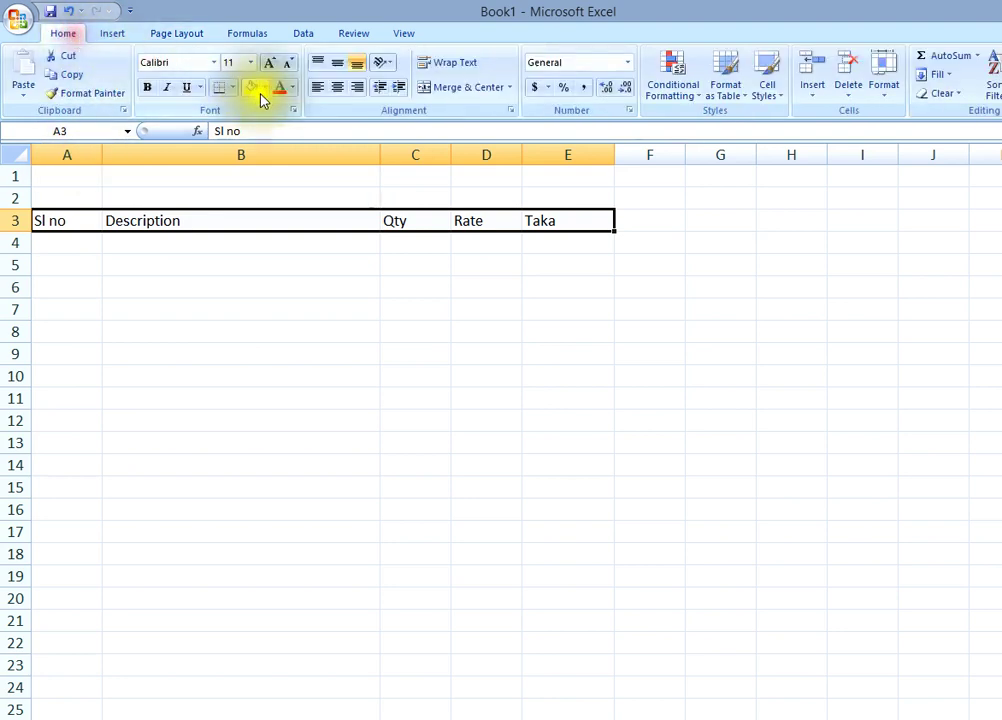
pyautogui.click(337, 87)
pyautogui.click(327, 331)
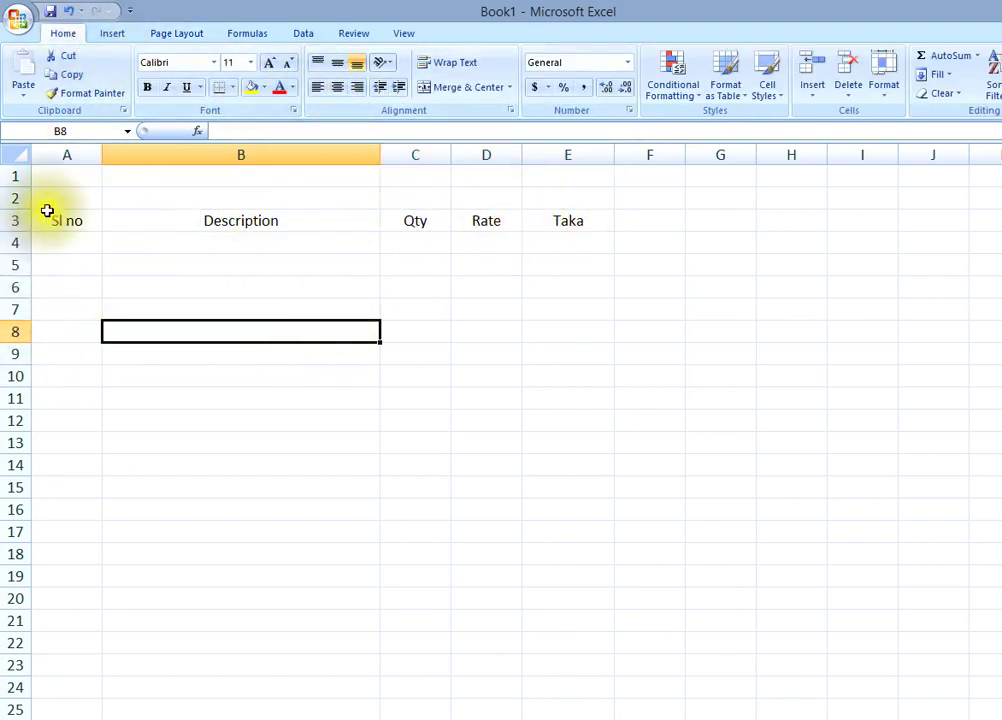
pyautogui.moveTo(47, 211)
pyautogui.mouseDown()
pyautogui.moveTo(572, 214)
pyautogui.moveTo(544, 597)
pyautogui.moveTo(543, 564)
pyautogui.mouseUp()
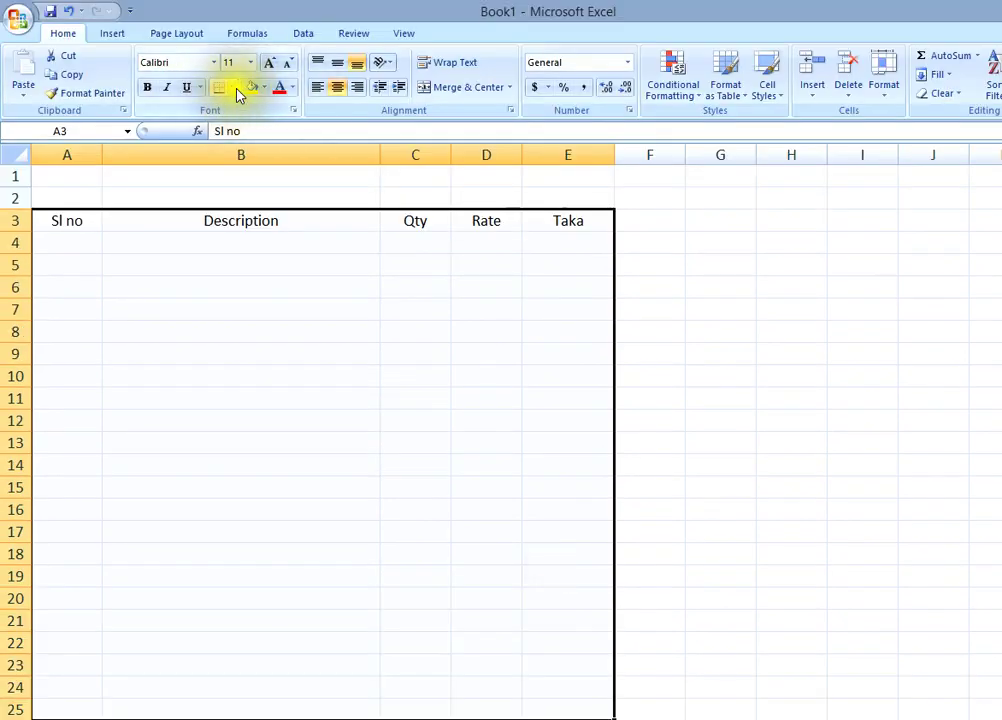
# - Apply All Borders to the table range A3:E25
pyautogui.click(237, 89)
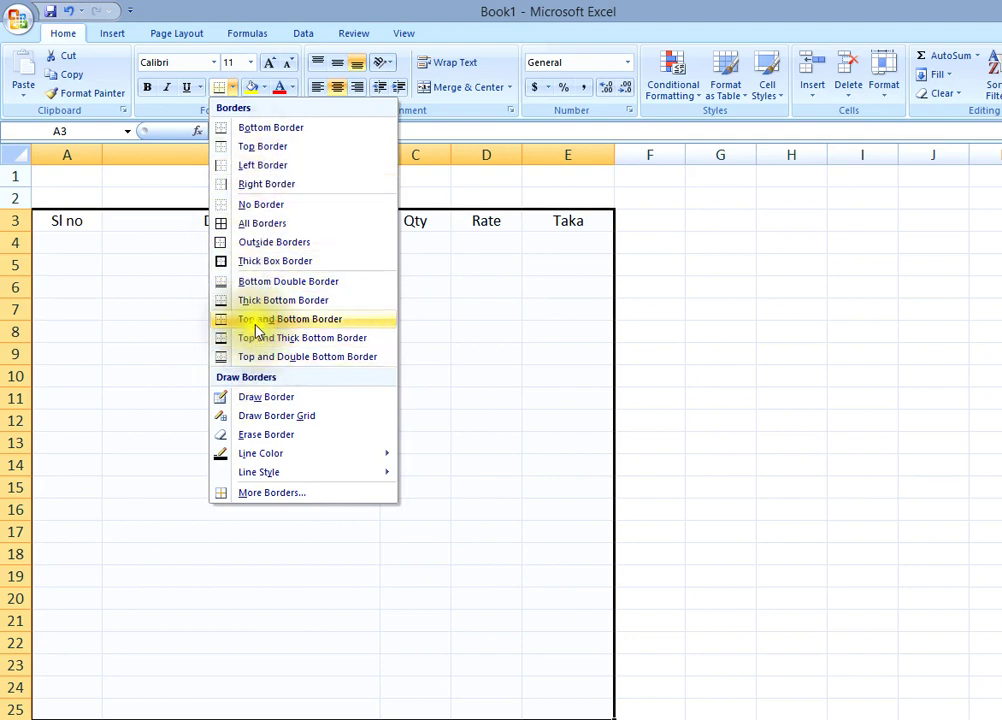
pyautogui.click(262, 222)
pyautogui.click(217, 378)
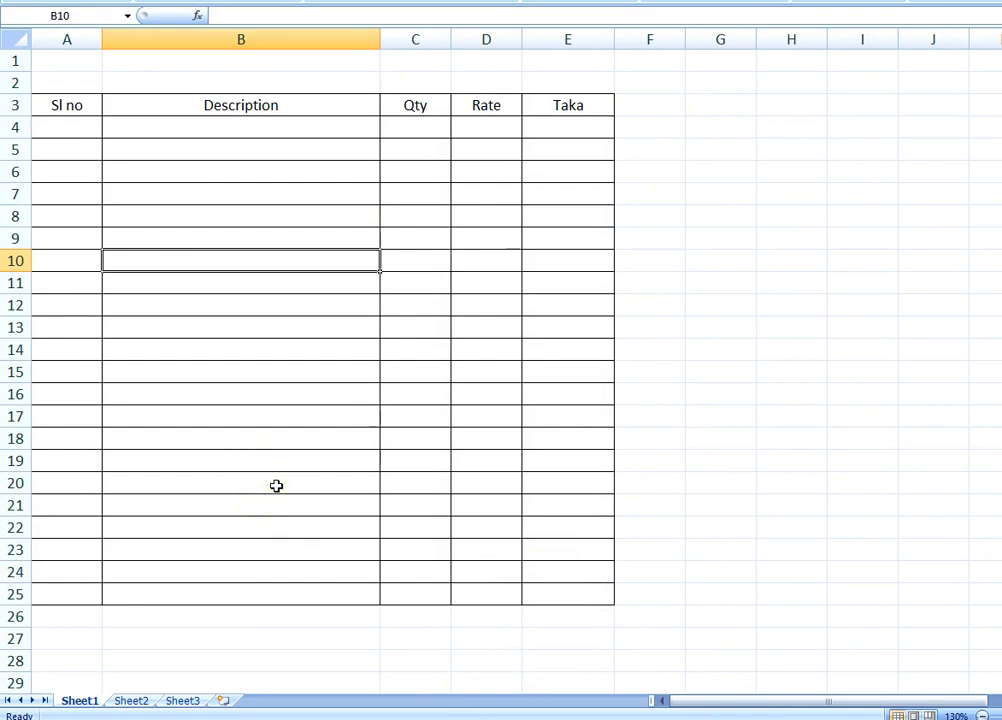
pyautogui.click(505, 108)
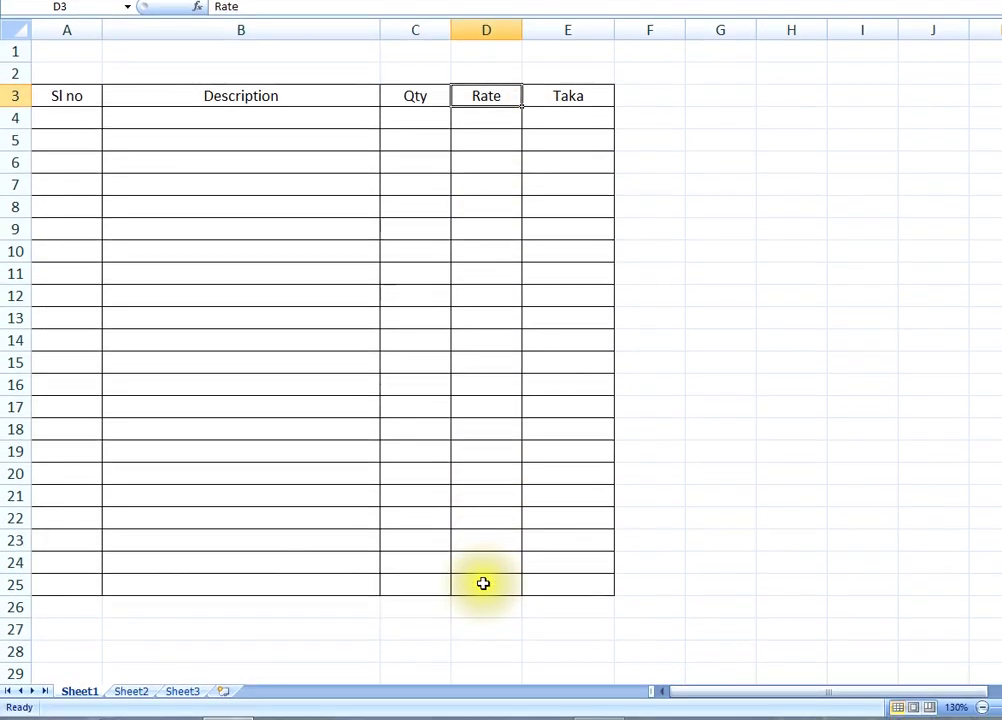
# - Type 'Total =', 'Advance=' and 'Due=' down D23:D25, then select the three labels
pyautogui.click(483, 560)
pyautogui.click(484, 540)
pyautogui.write('Total =')
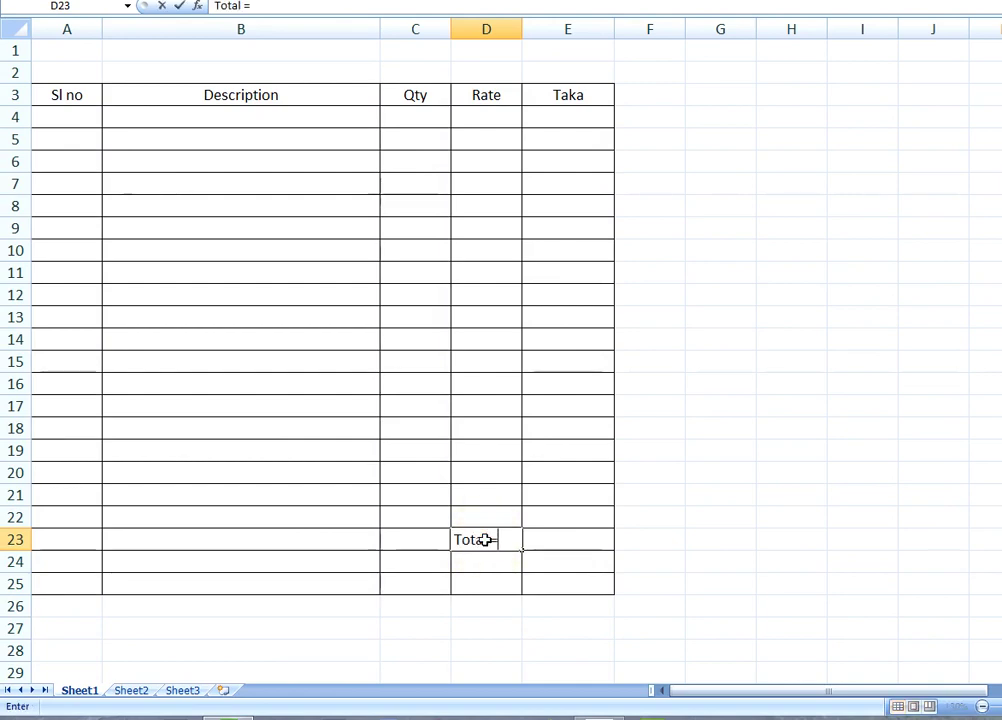
pyautogui.press('Return')
pyautogui.write('Advance=')
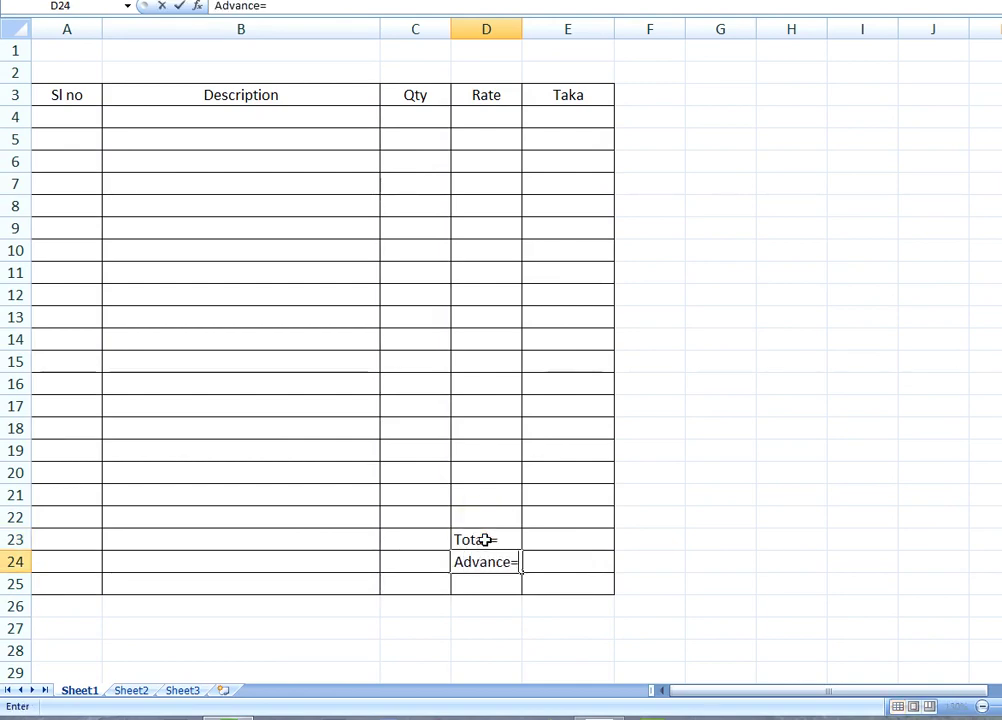
pyautogui.press('Return')
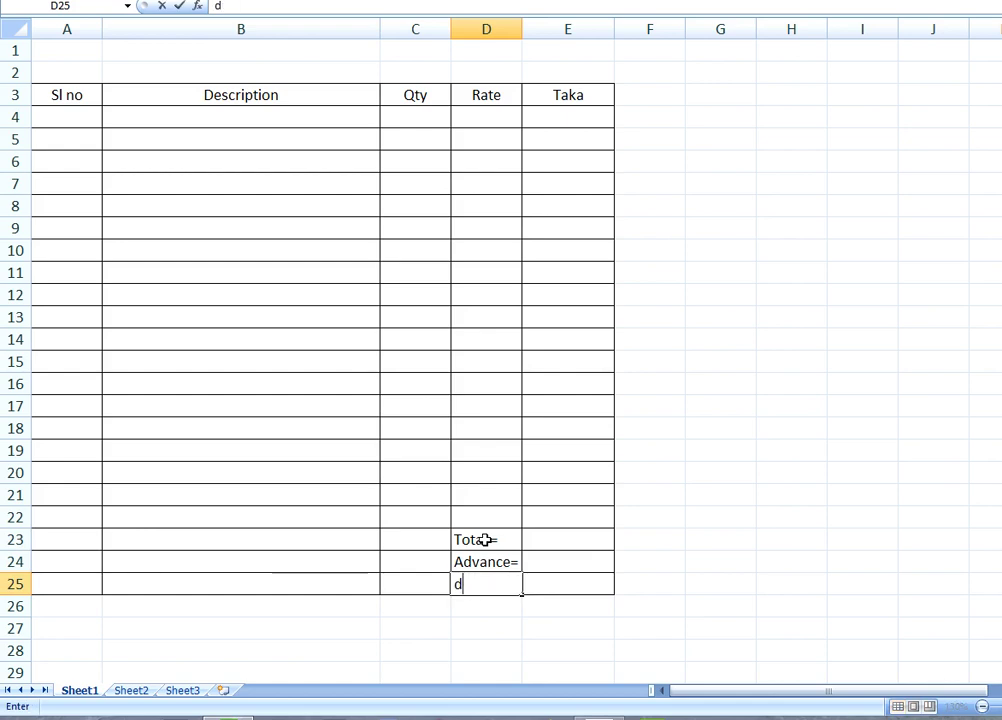
pyautogui.press('Tab')
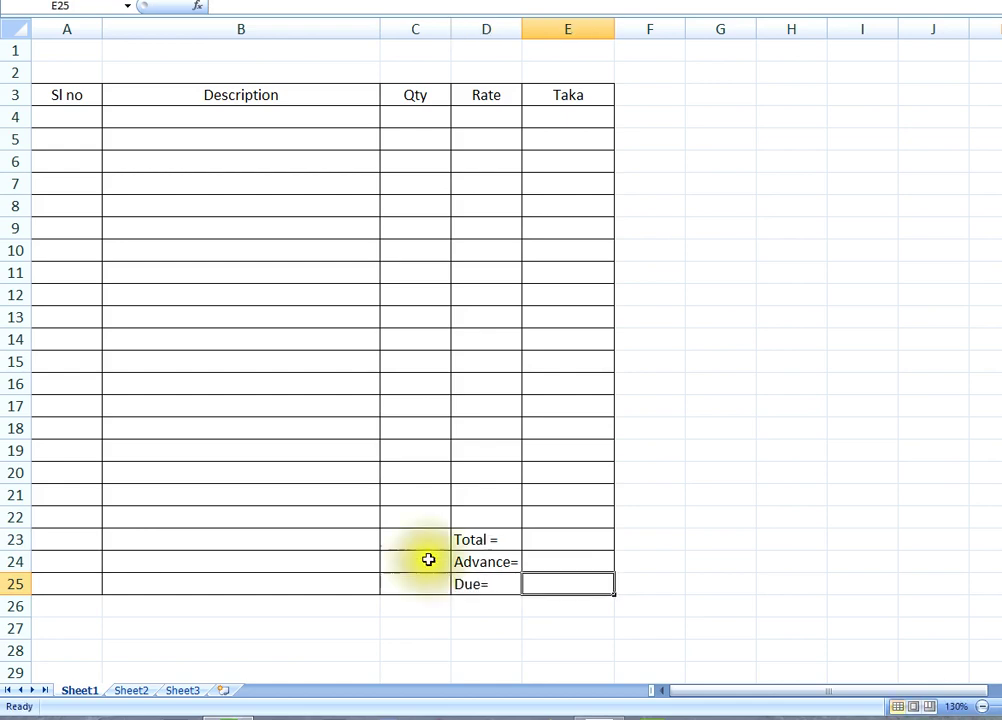
pyautogui.moveTo(482, 522); pyautogui.dragTo(481, 564)
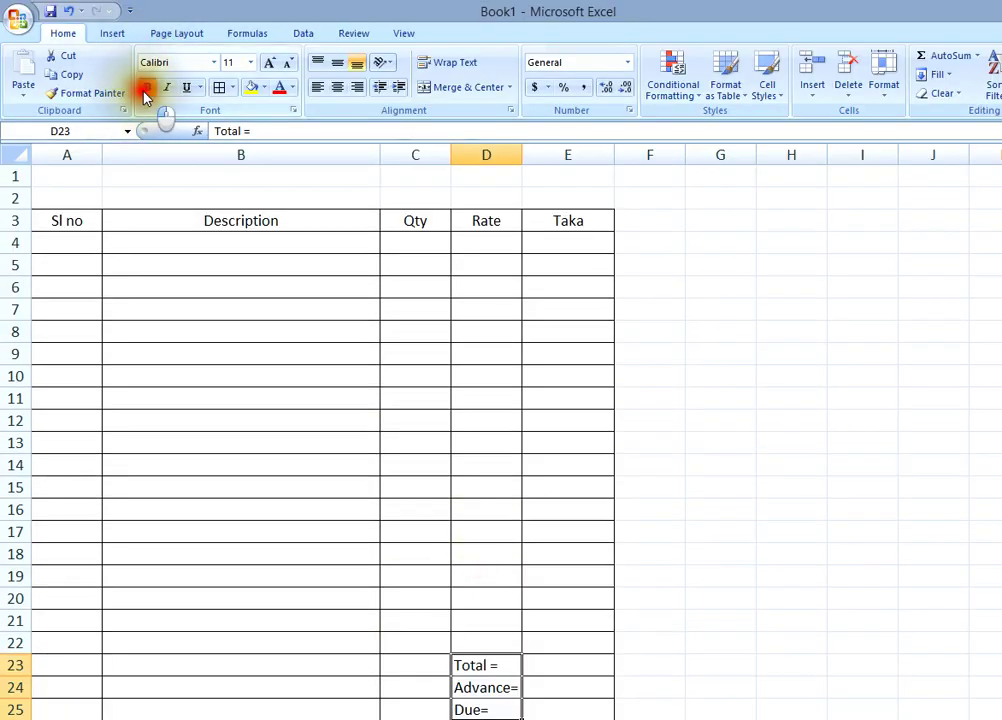
# - Bold and right-align the D23:D25 labels, then bold the A3:E3 headers
pyautogui.click(146, 88)
pyautogui.click(357, 87)
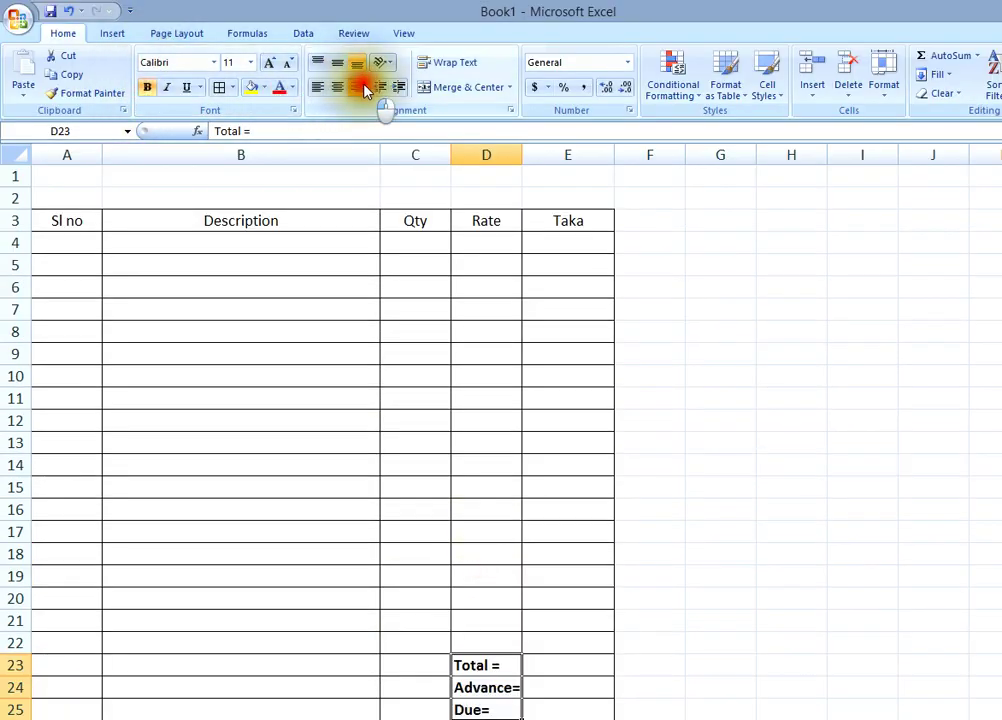
pyautogui.click(415, 443)
pyautogui.moveTo(65, 218); pyautogui.dragTo(575, 219)
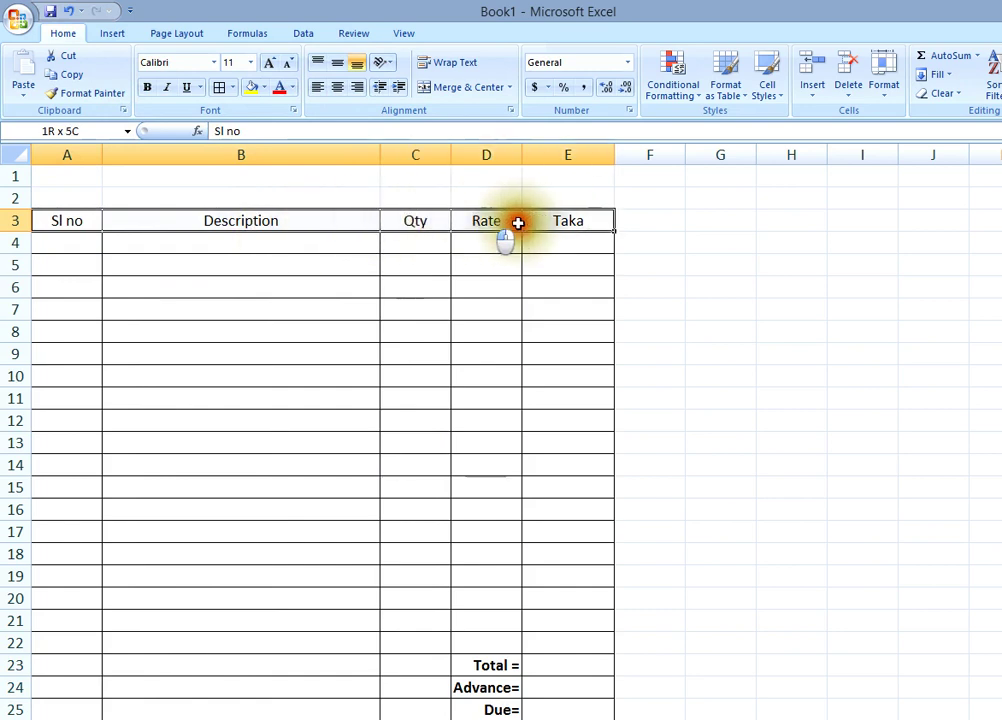
pyautogui.click(147, 88)
pyautogui.click(217, 418)
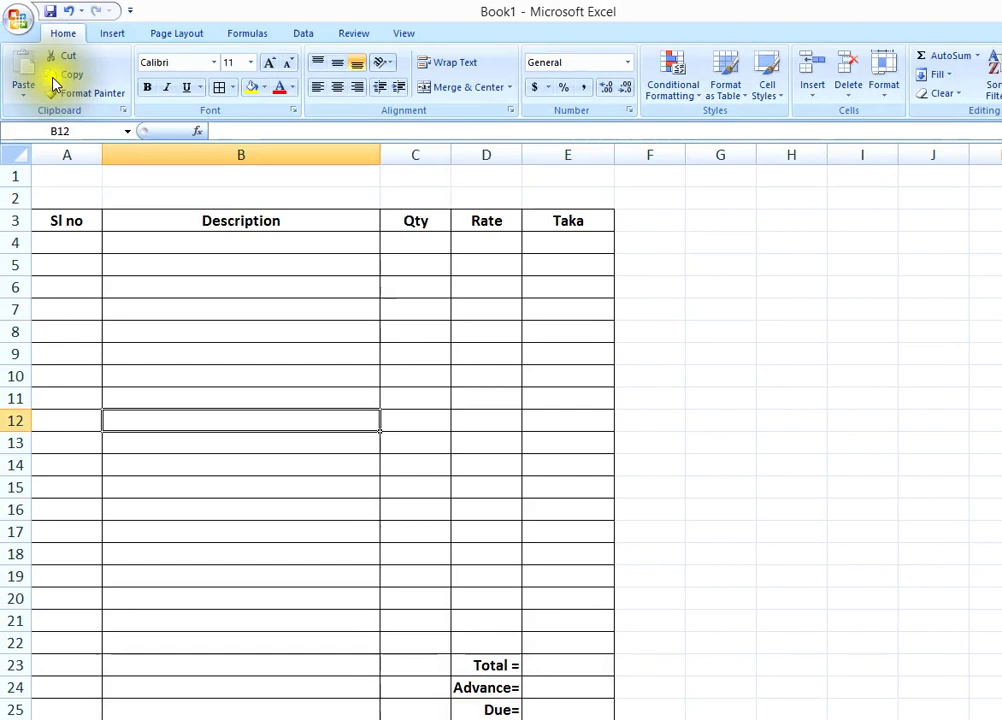
# - Save the workbook to the Desktop as 'AzimBi8', then start a new blank workbook
pyautogui.click(49, 11)
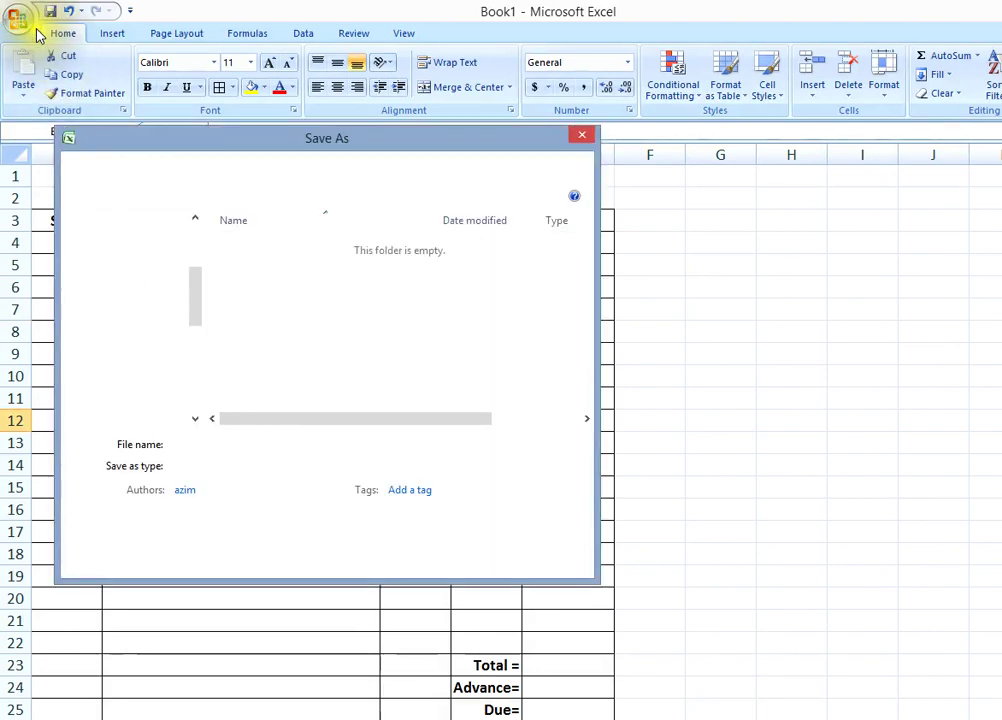
pyautogui.scroll(2, 161, 290)
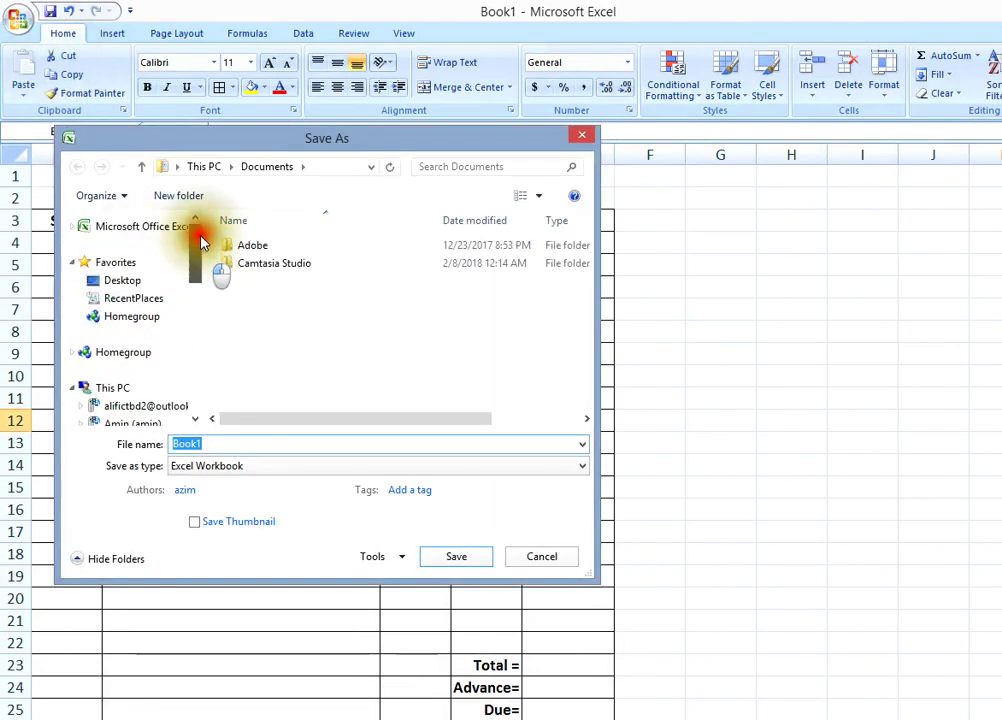
pyautogui.click(140, 282)
pyautogui.click(203, 445)
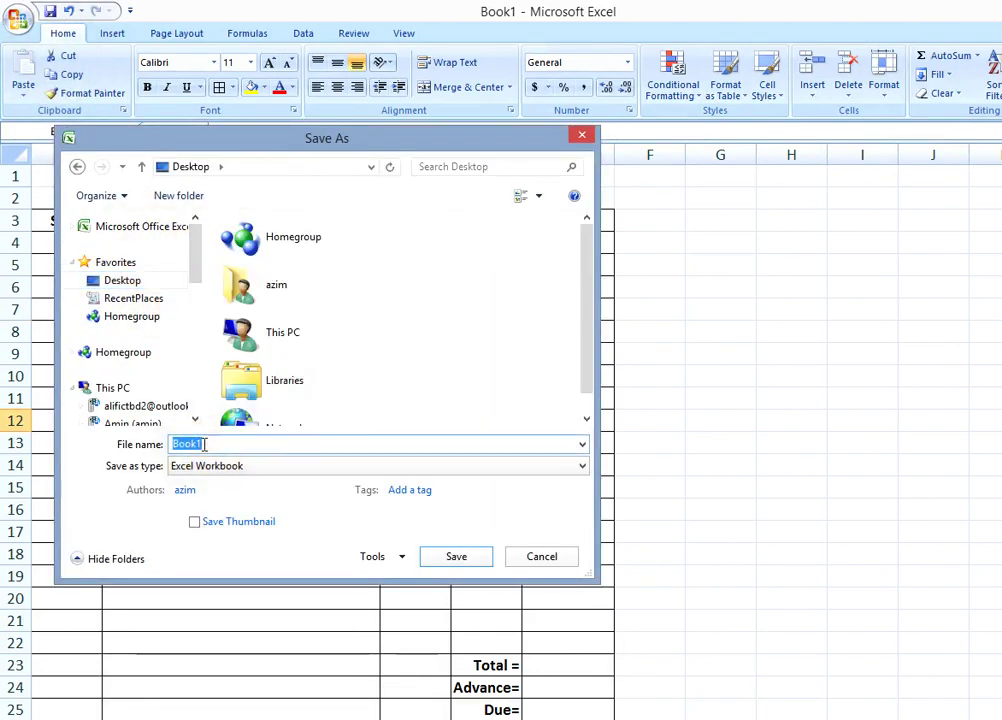
pyautogui.write('Azim - ')
pyautogui.write('Bill = 28-')
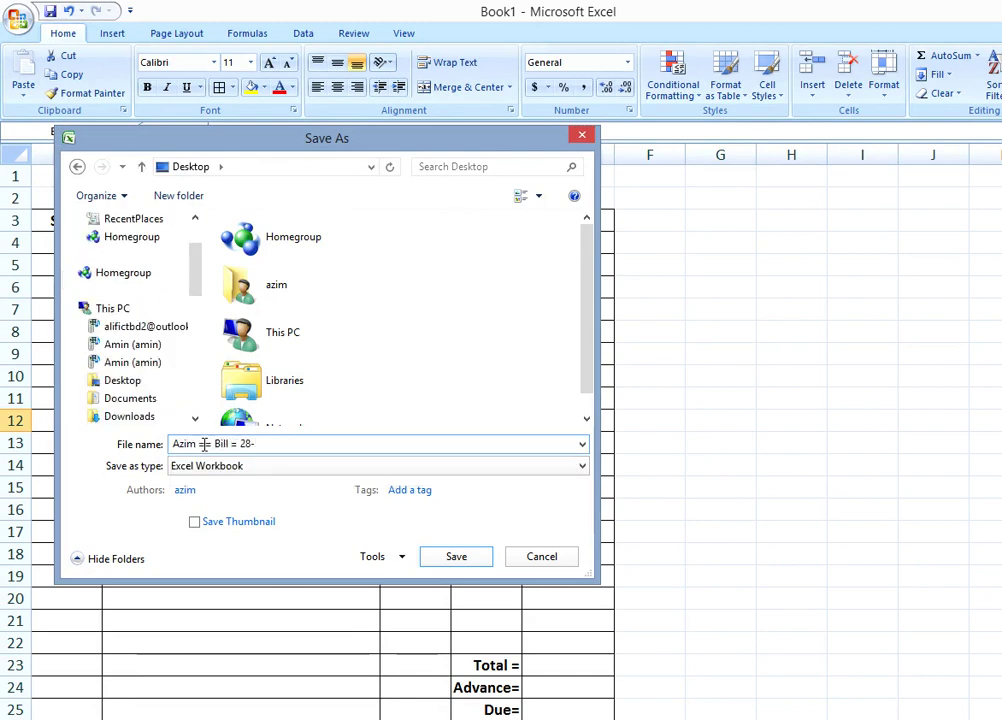
pyautogui.write('8')
pyautogui.press('Return')
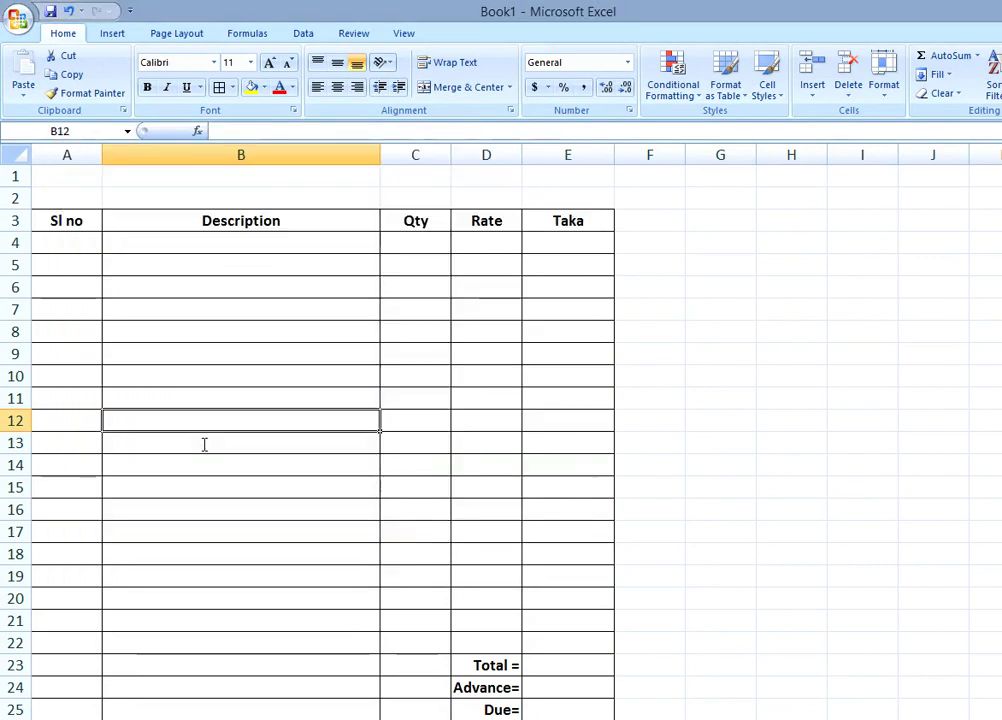
pyautogui.hotkey('ctrl', 'n')
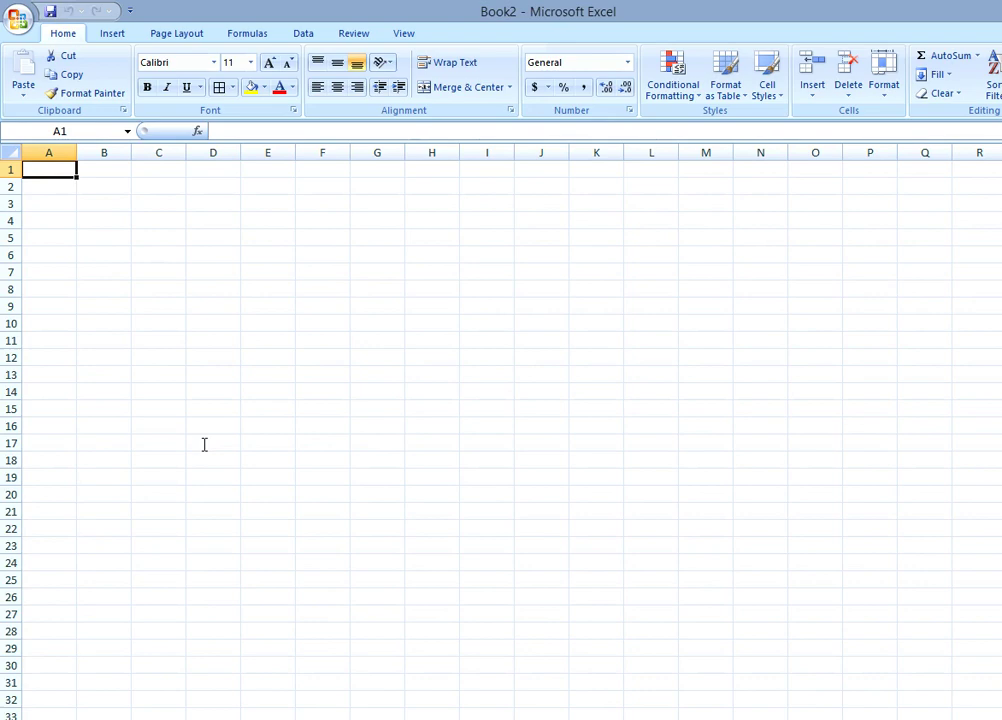
# - Enter Staff ID and Staff Name headers in A3 and B3, widening column B to fit
pyautogui.click(60, 202)
pyautogui.write('Staff ID')
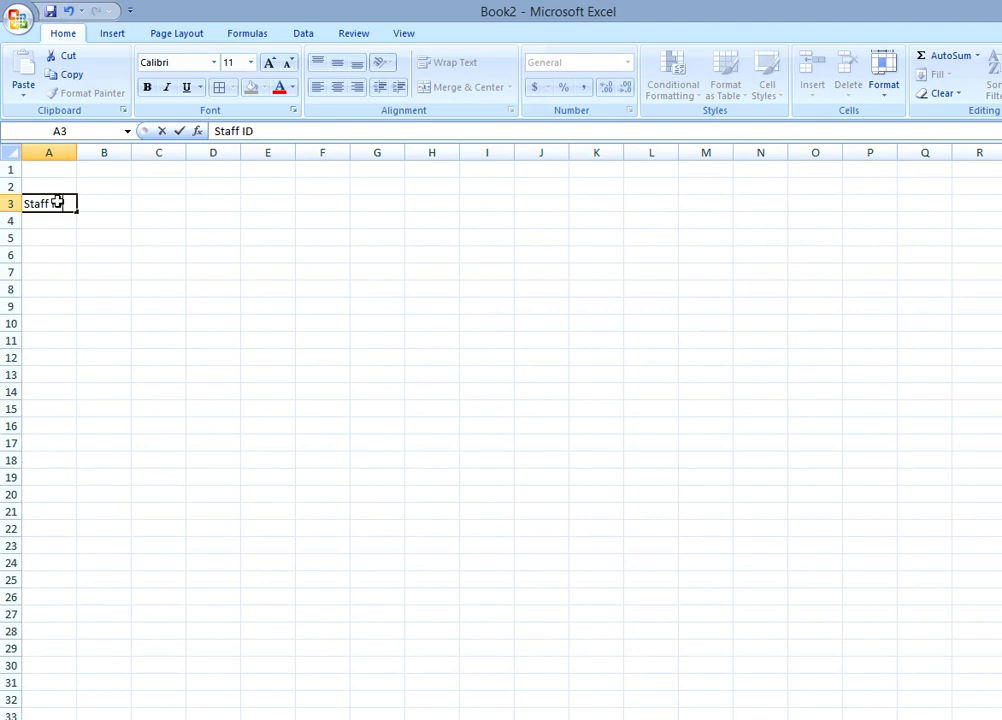
pyautogui.press('Tab')
pyautogui.write('S')
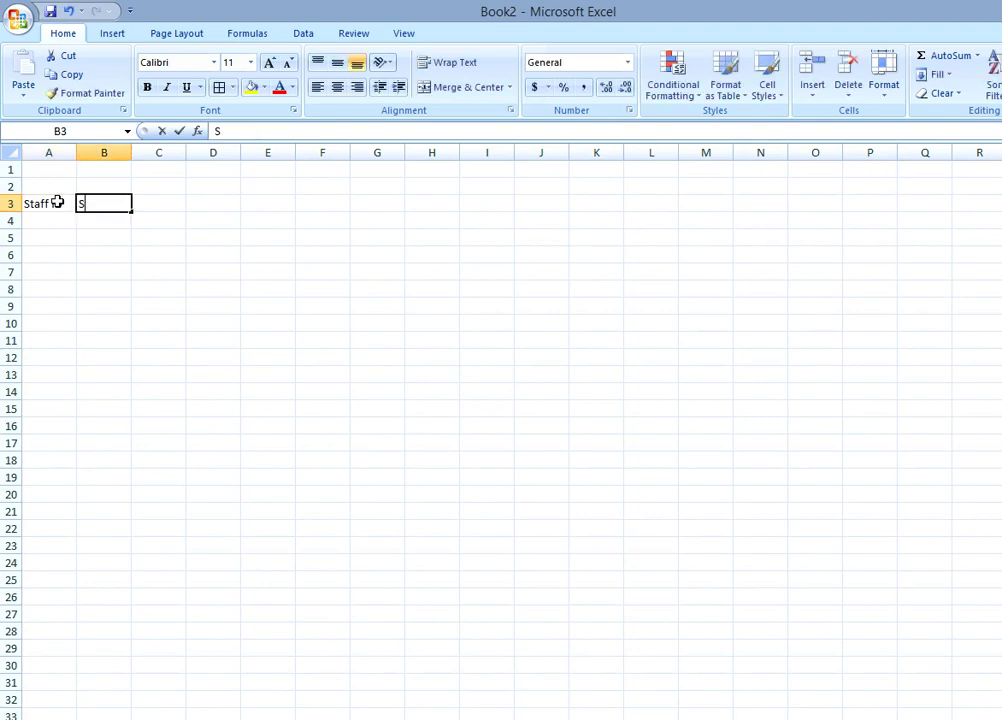
pyautogui.write('taff Name')
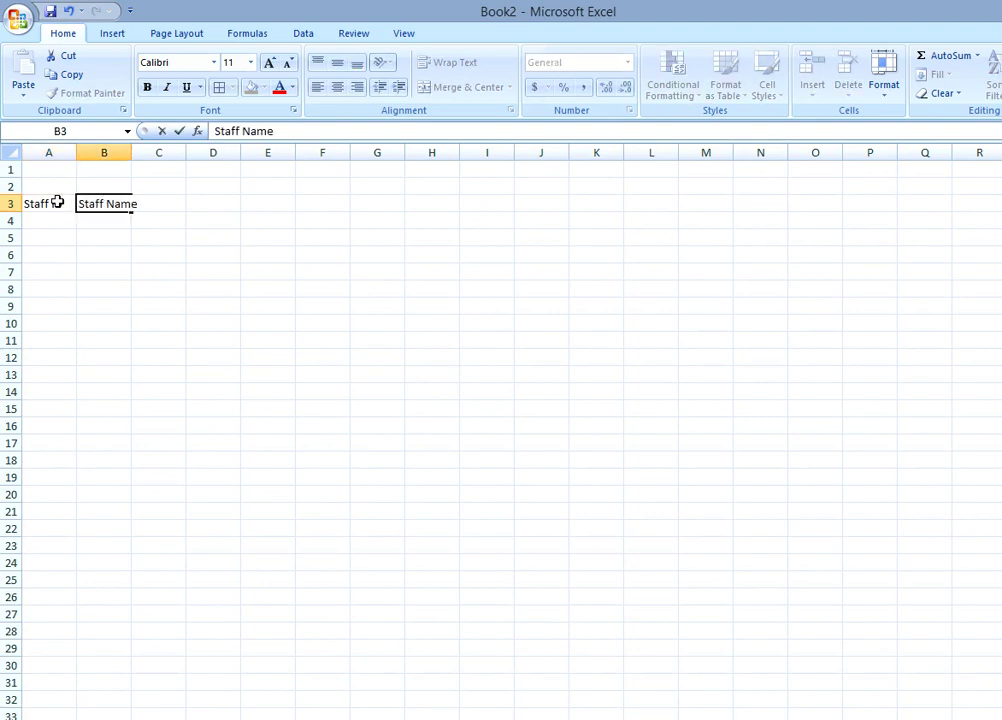
pyautogui.click(160, 256)
pyautogui.scroll(2, 163, 257)
pyautogui.scroll(1, 200, 200)
pyautogui.moveTo(232, 160); pyautogui.dragTo(331, 160)
# - Add the Designation, Basic Salary, House Rent and Convence headers across row 3
pyautogui.click(394, 228)
pyautogui.press('Down')
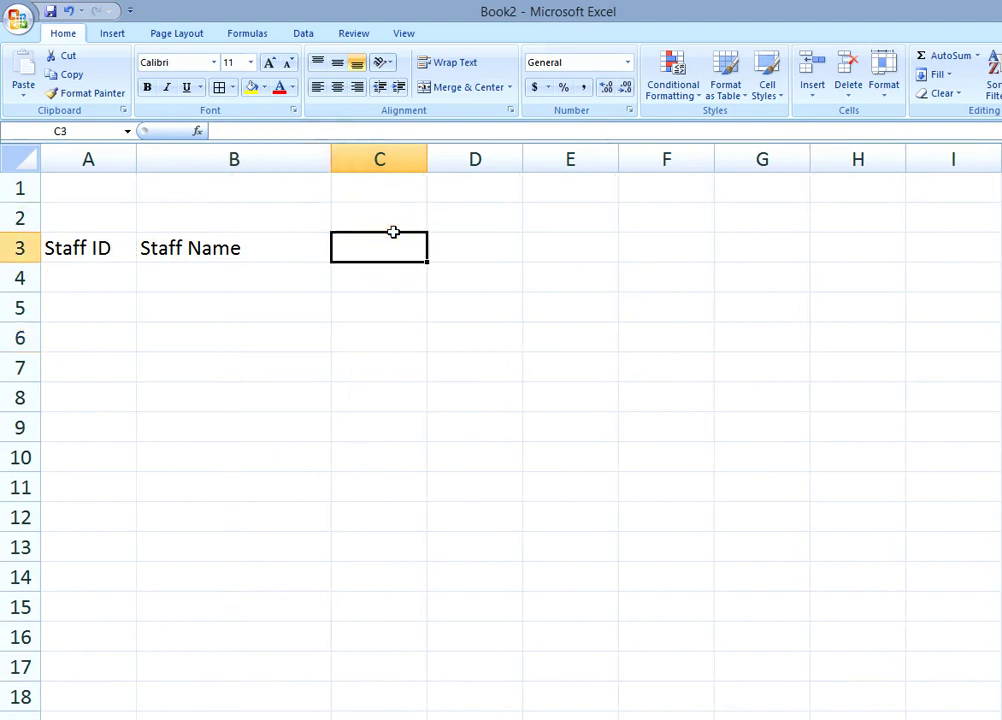
pyautogui.write('Designation')
pyautogui.press('Tab')
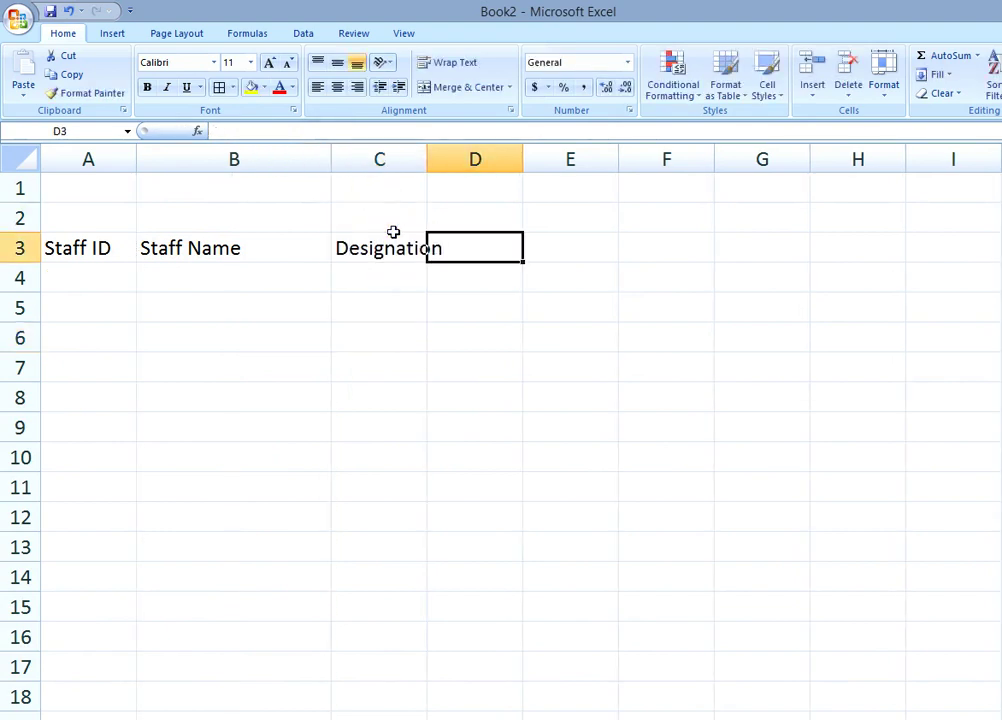
pyautogui.write('Basic Salary')
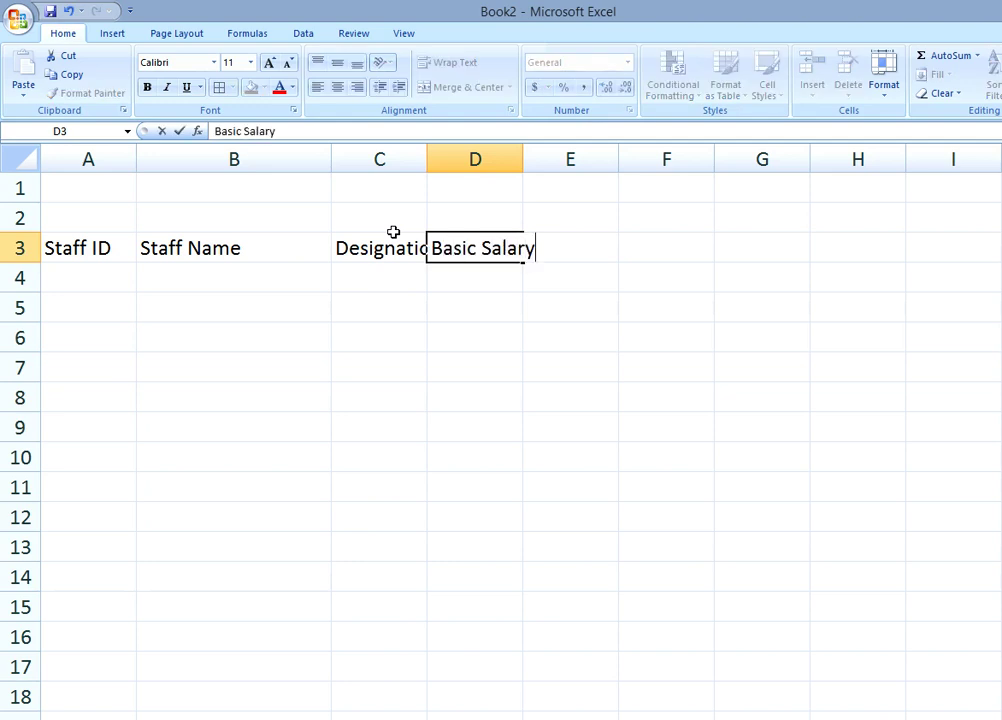
pyautogui.press('Tab')
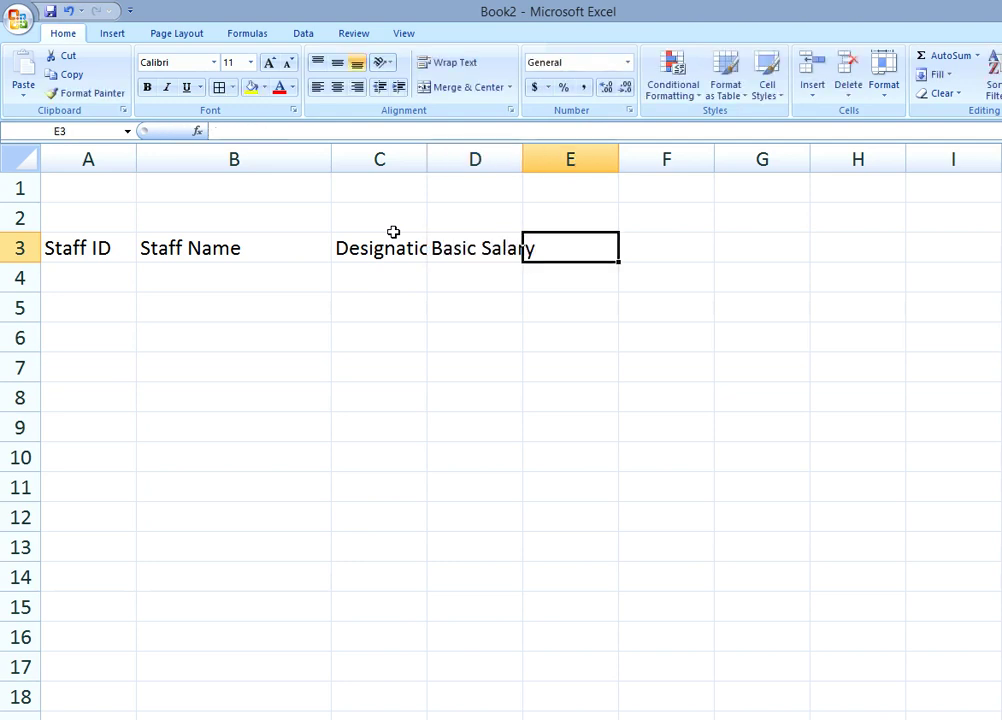
pyautogui.write('House Rent')
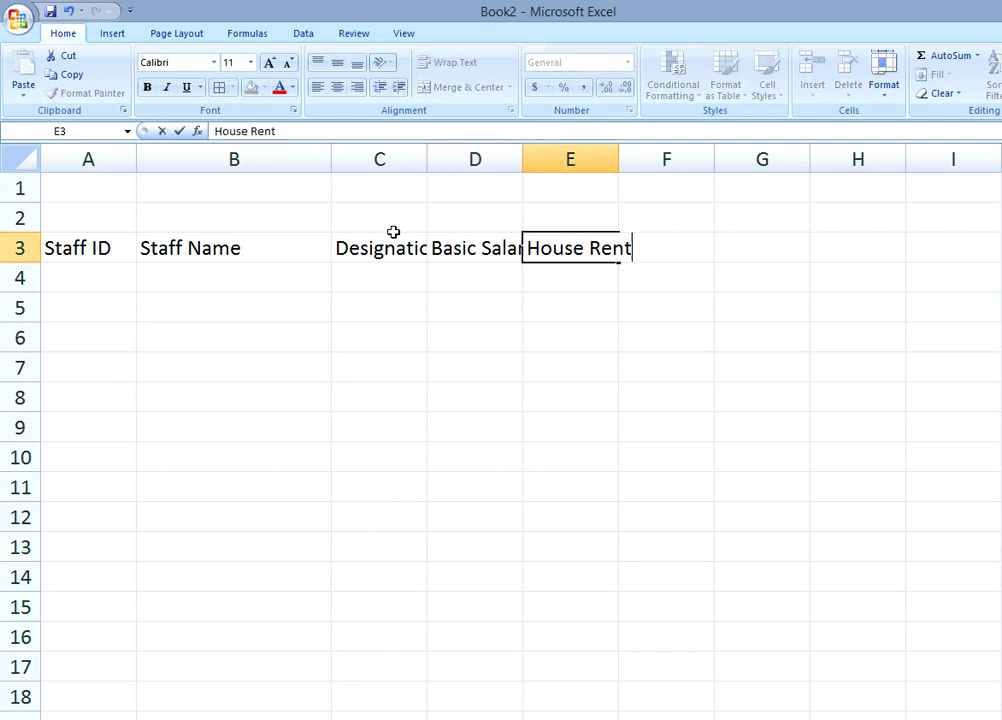
pyautogui.press('Tab')
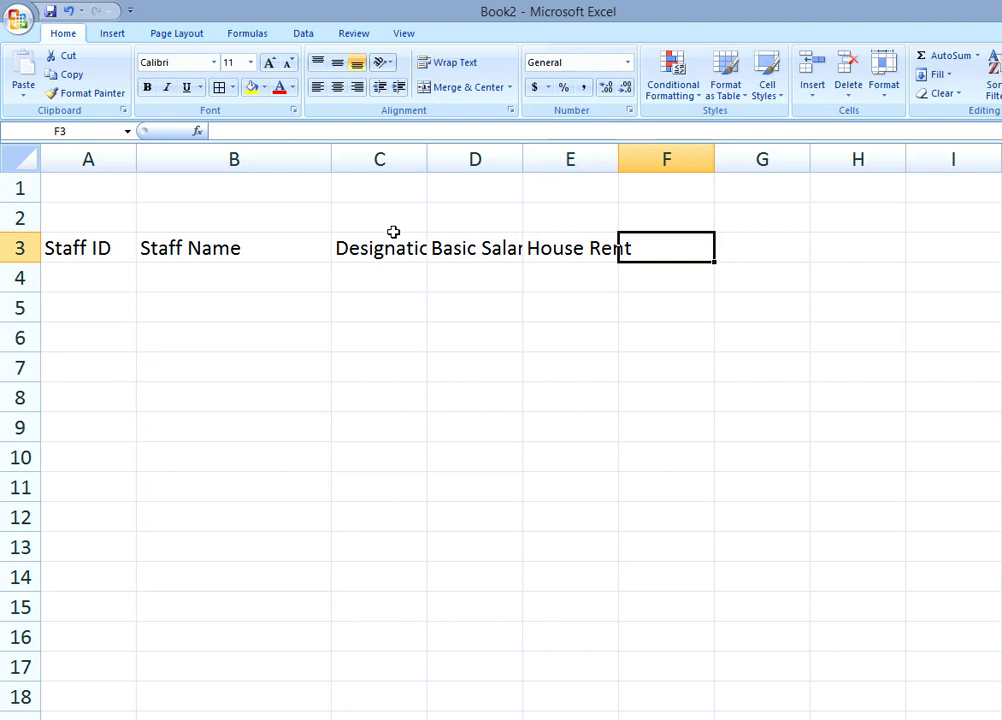
pyautogui.write('Convence')
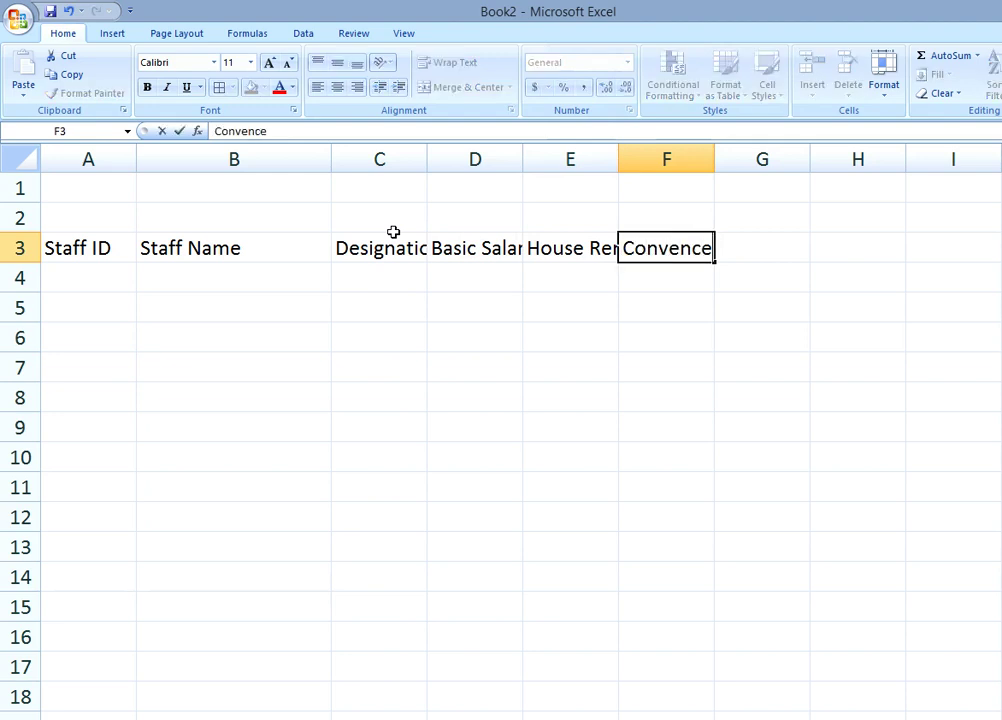
pyautogui.press('Tab')
# - Add the Medical Allowance, Mobile, Insurance and Bonus headers, and begin Total Salary
pyautogui.write('Medi')
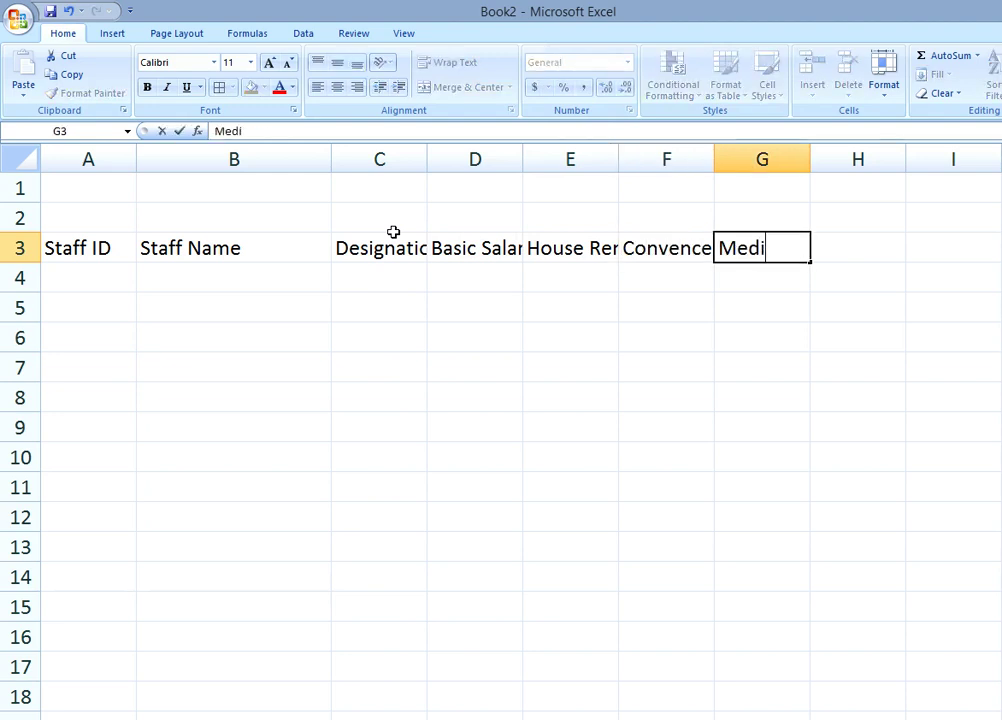
pyautogui.write('ce')
pyautogui.press('Tab')
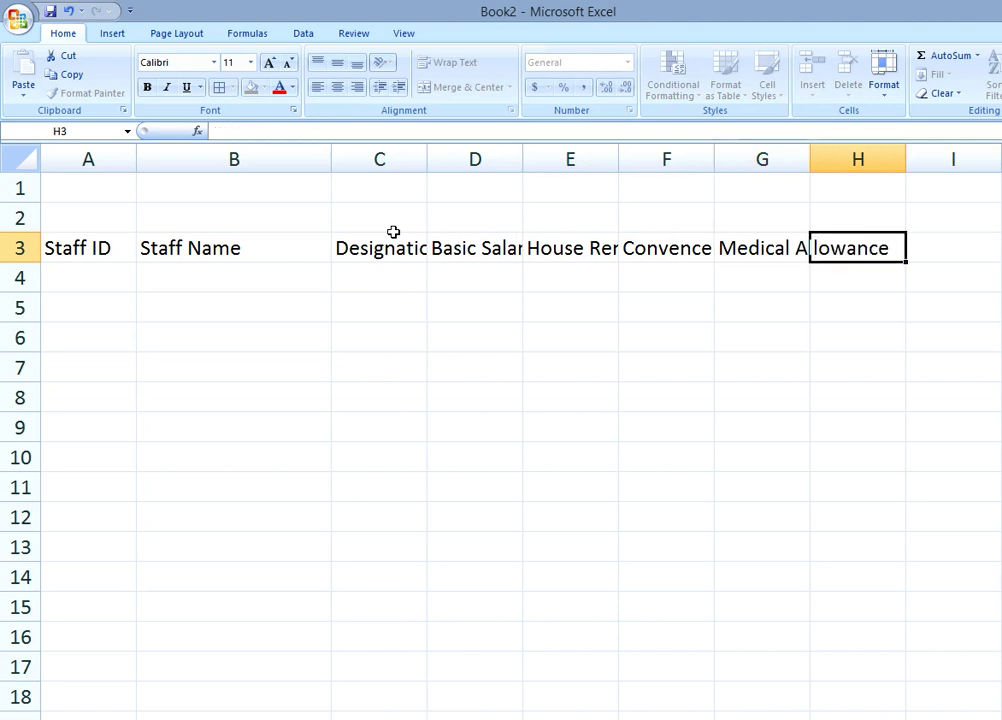
pyautogui.write('Mobile')
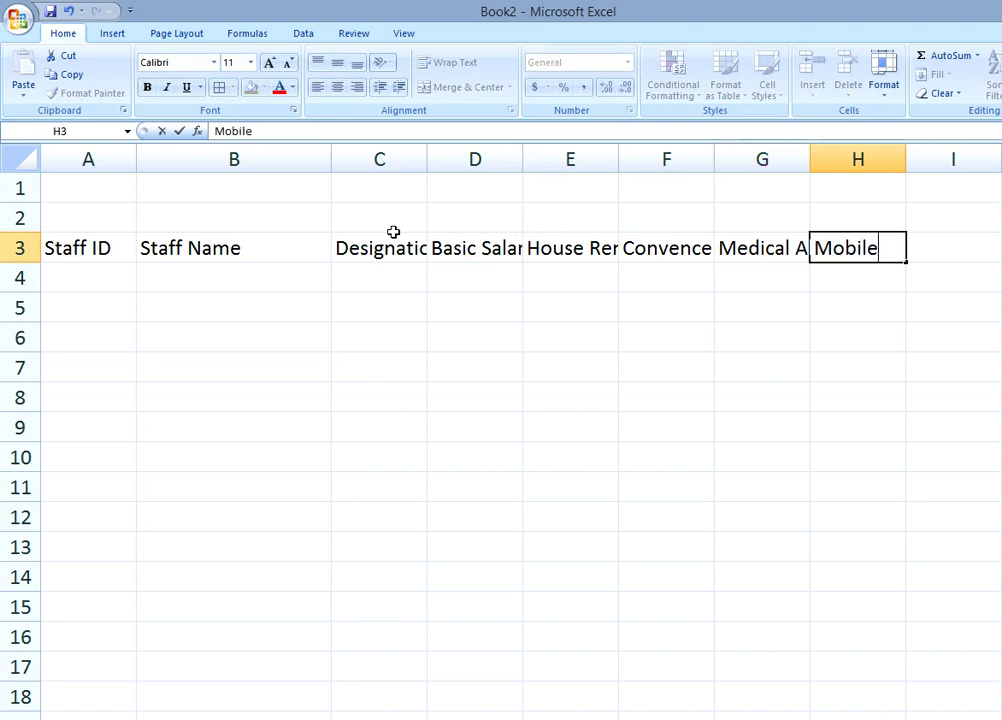
pyautogui.press('Tab')
pyautogui.write('Ins')
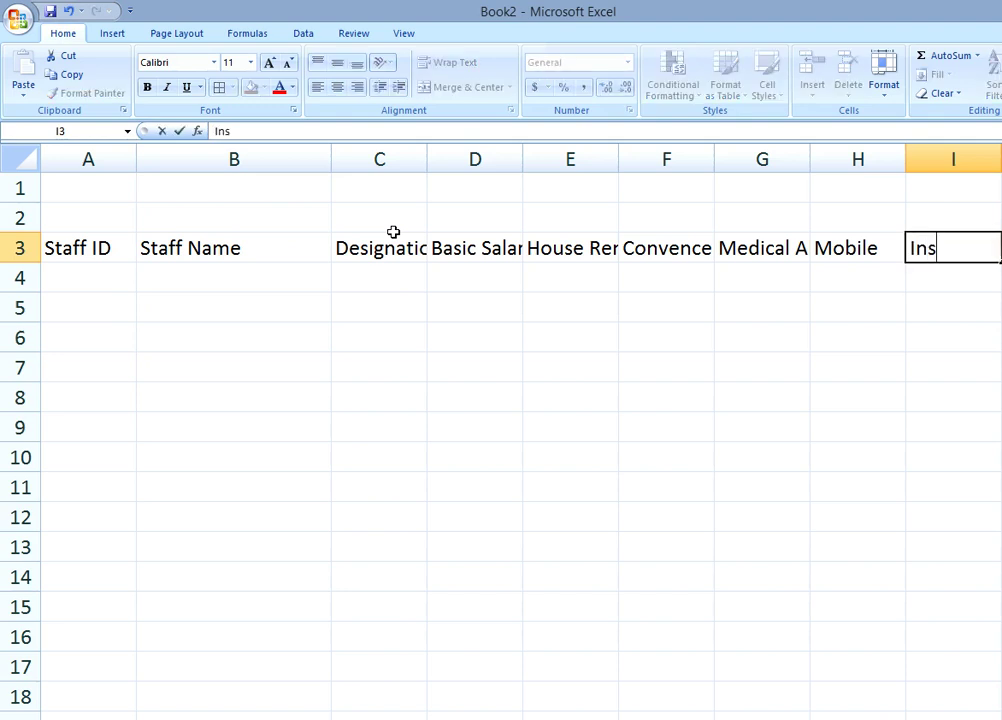
pyautogui.press('Tab')
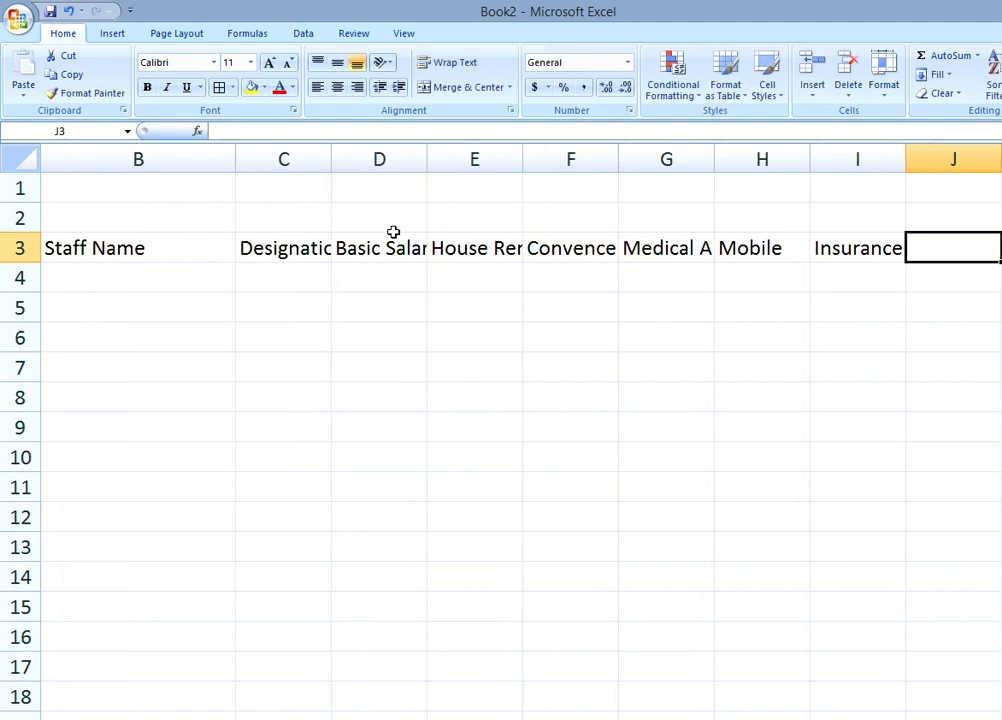
pyautogui.write('Bonus')
pyautogui.press('Tab')
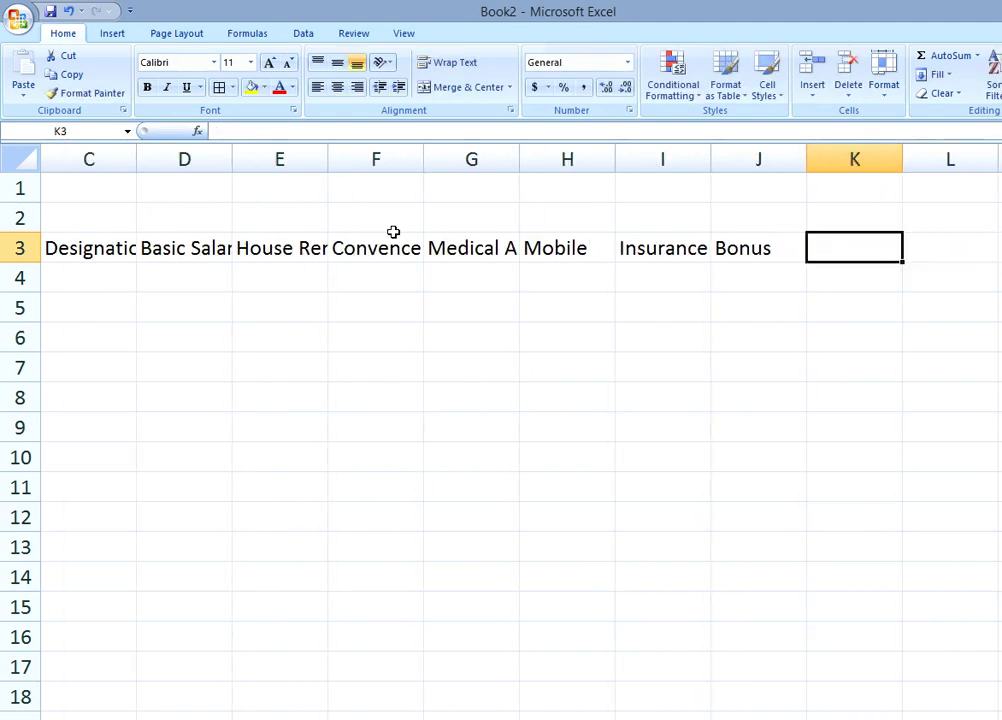
pyautogui.write('Total Salary')
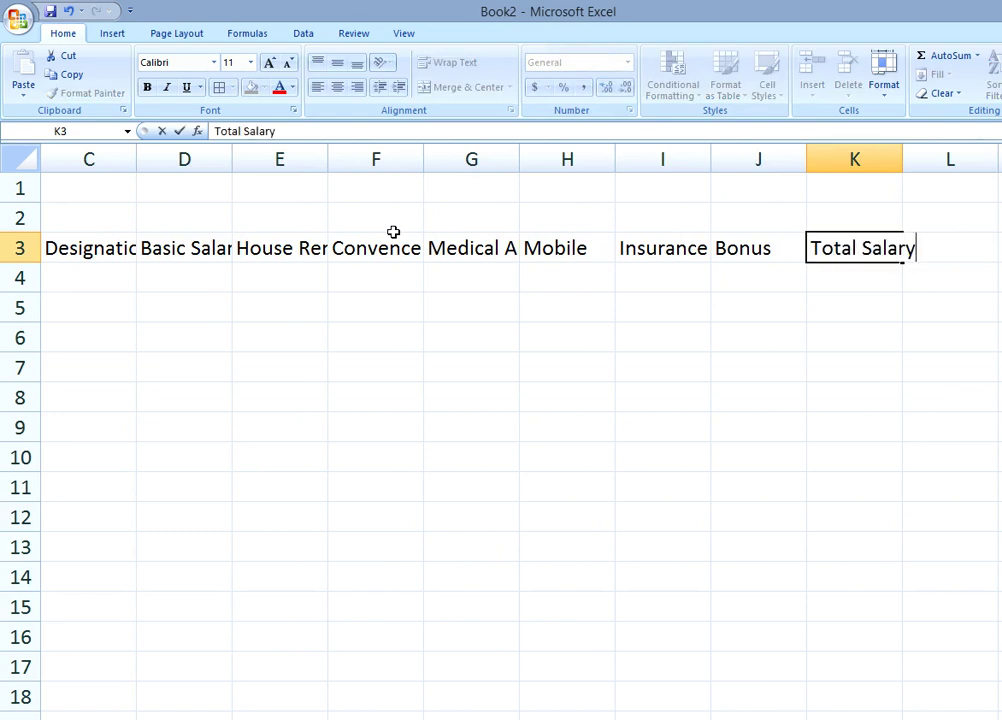
# - Finish the Total Salary header and review the row 3 headers back to House Rent
pyautogui.click(490, 331)
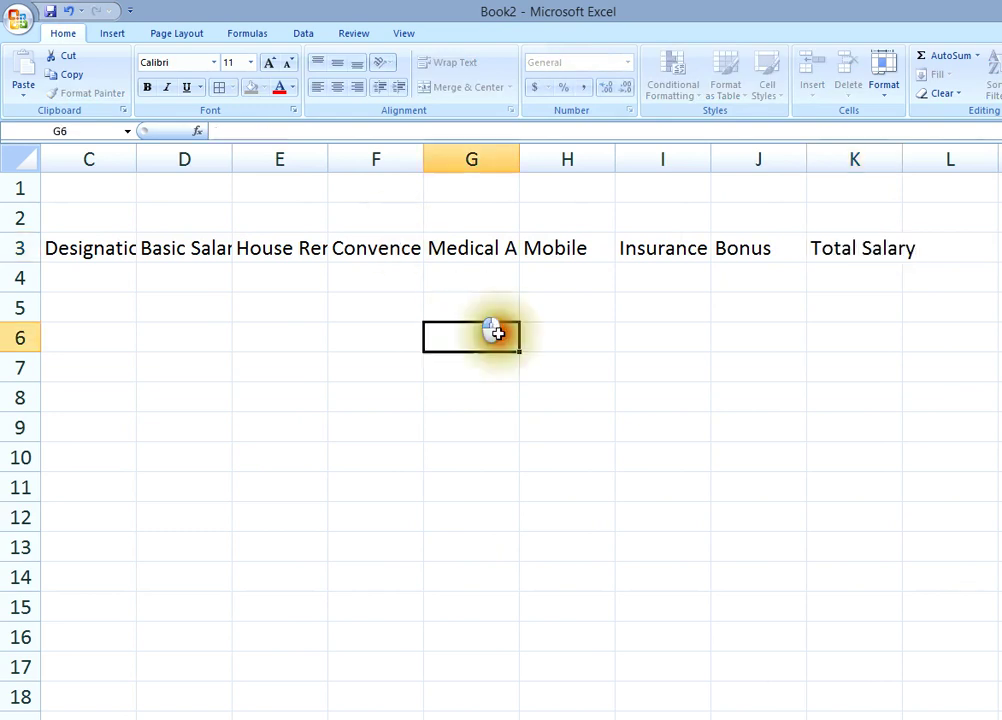
pyautogui.click(765, 249)
pyautogui.click(675, 253)
pyautogui.click(565, 250)
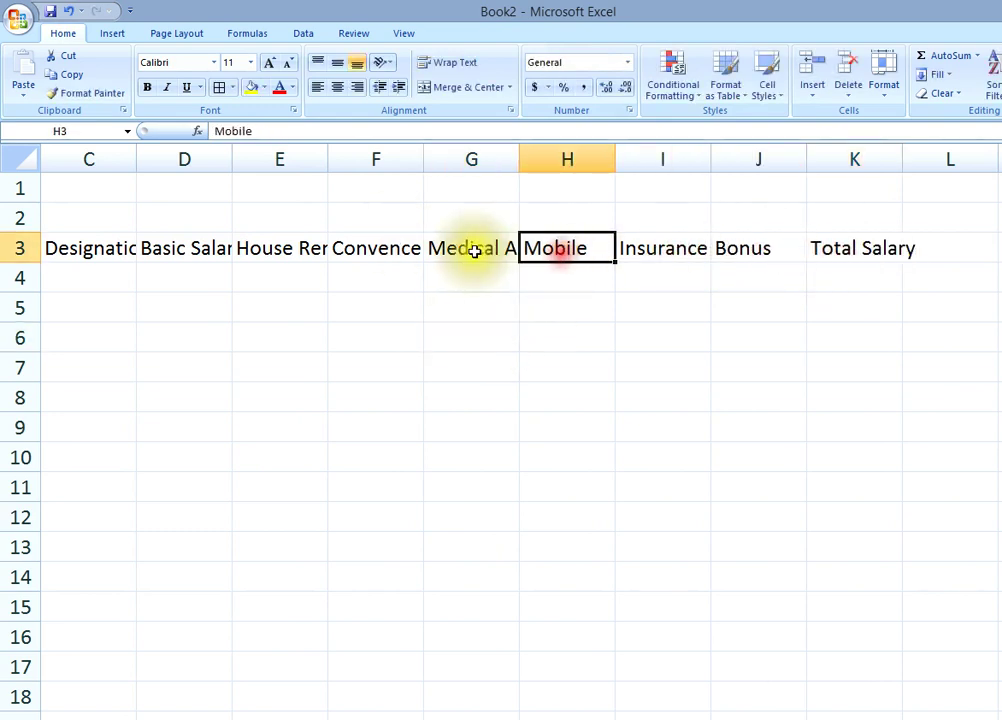
pyautogui.click(472, 250)
pyautogui.click(376, 250)
pyautogui.click(280, 250)
# - Widen column E so the 'House Rent' header shows in full
pyautogui.click(253, 336)
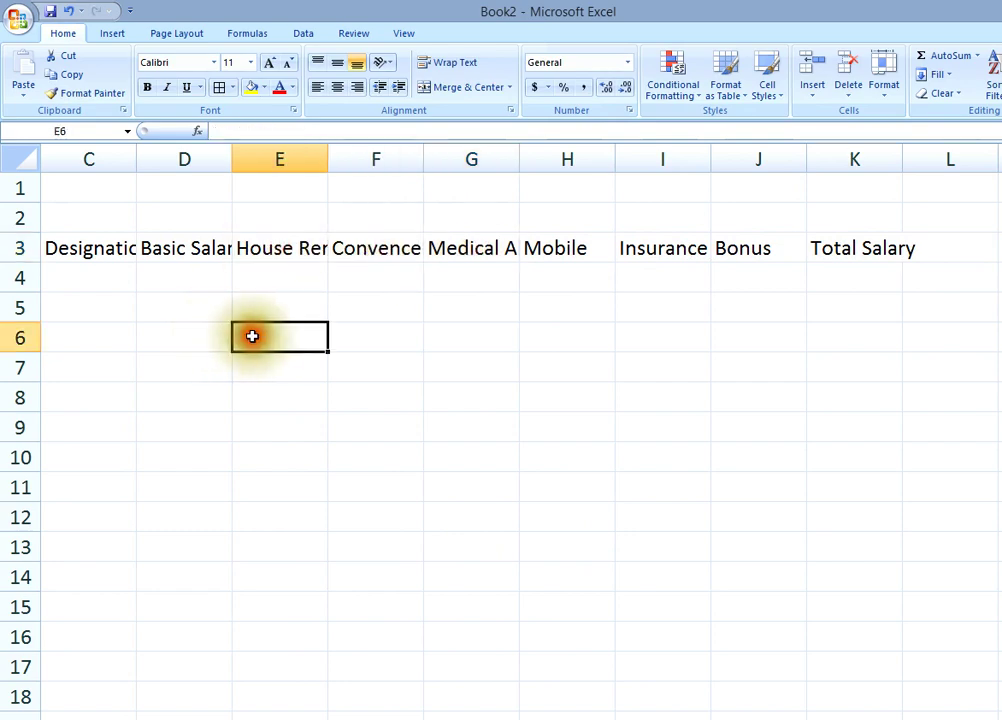
pyautogui.scroll(-1, 287, 358)
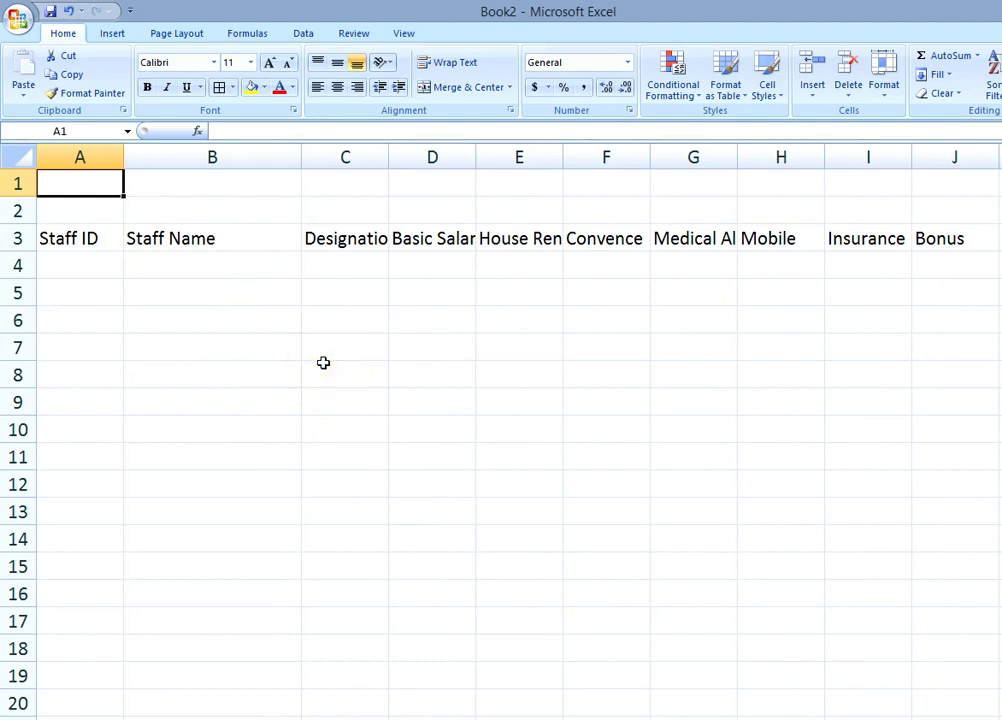
pyautogui.click(357, 265)
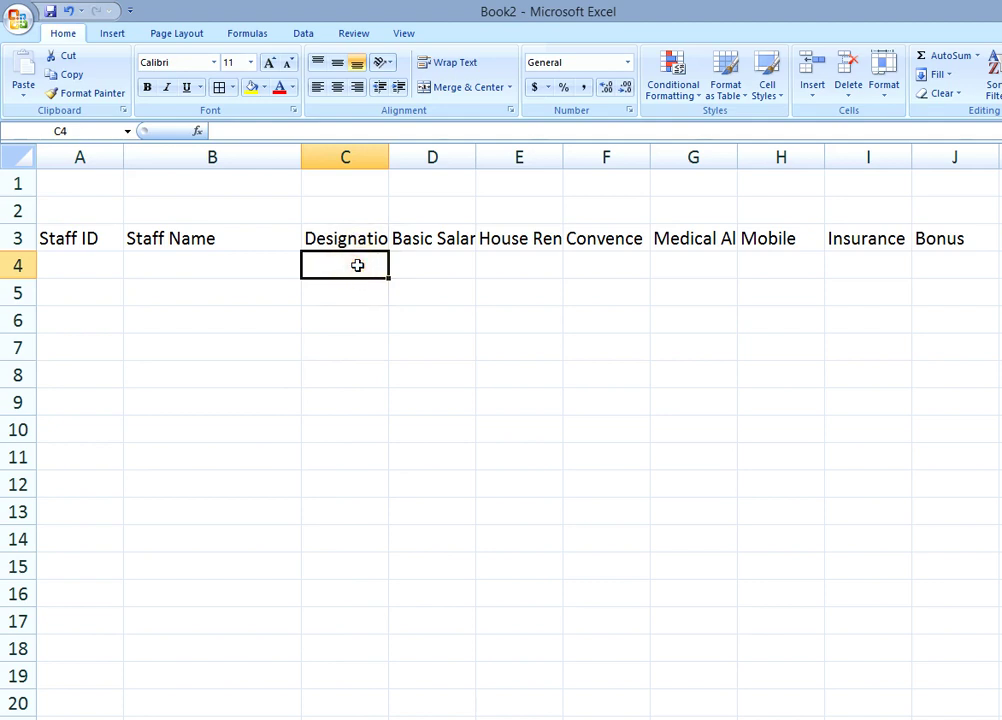
pyautogui.click(460, 242)
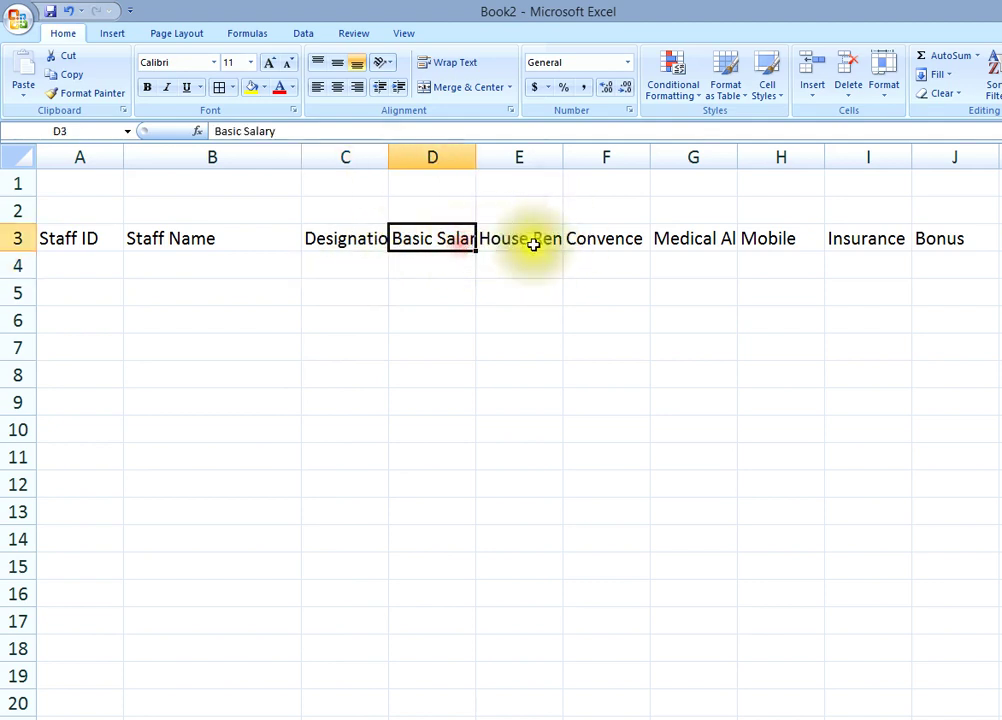
pyautogui.click(533, 244)
pyautogui.moveTo(563, 157); pyautogui.dragTo(583, 157)
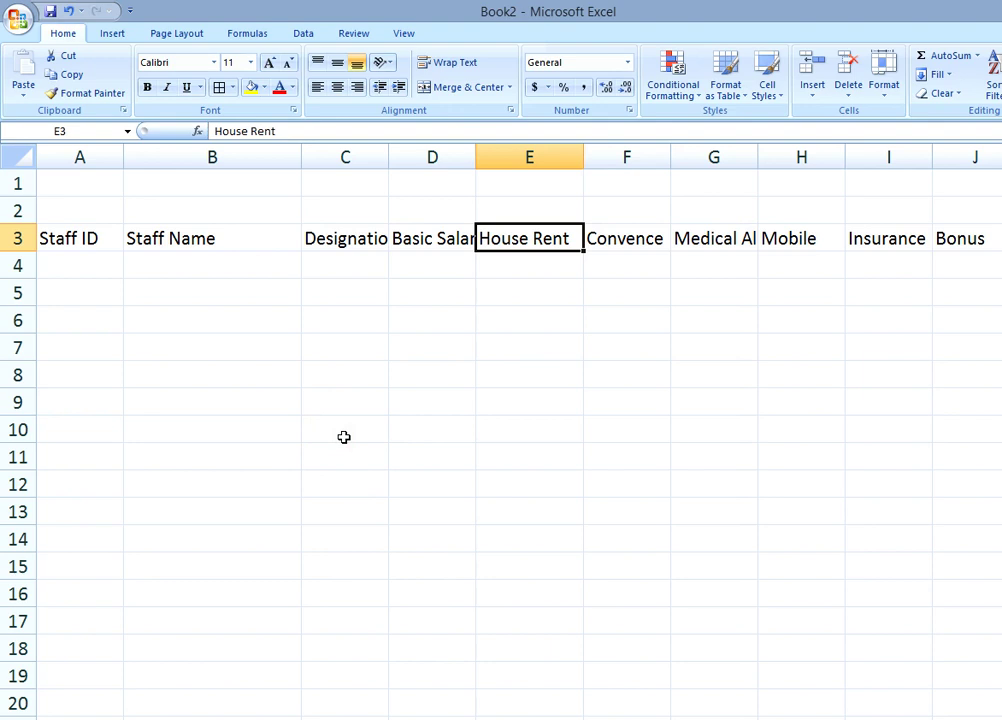
# - Make header row 3 about 81 points tall
pyautogui.click(20, 238)
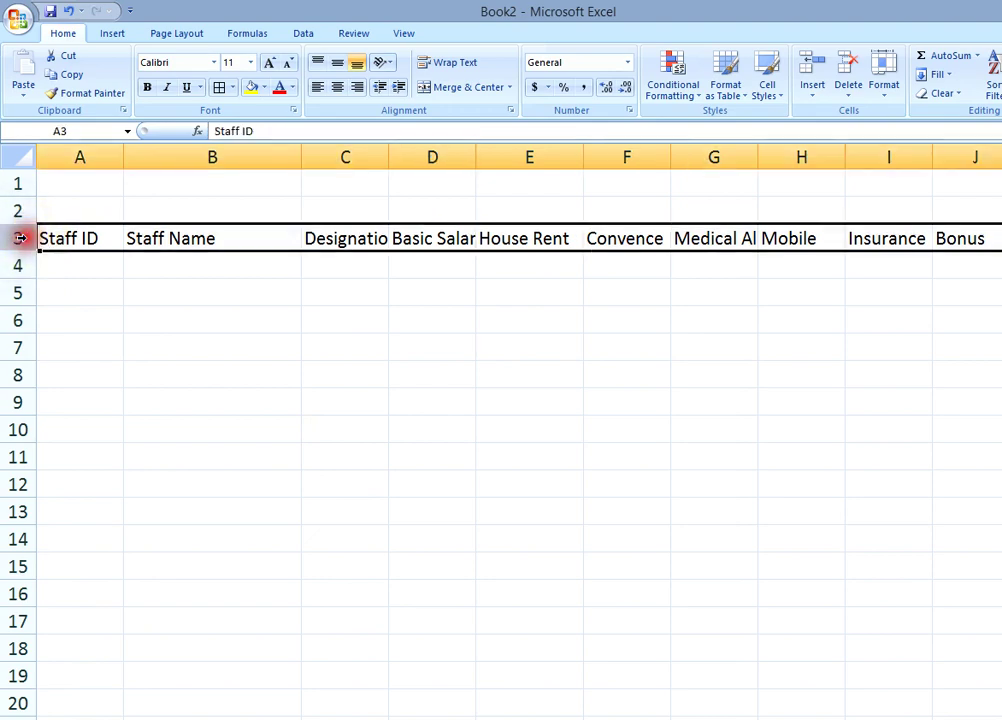
pyautogui.click(205, 156)
pyautogui.click(248, 343)
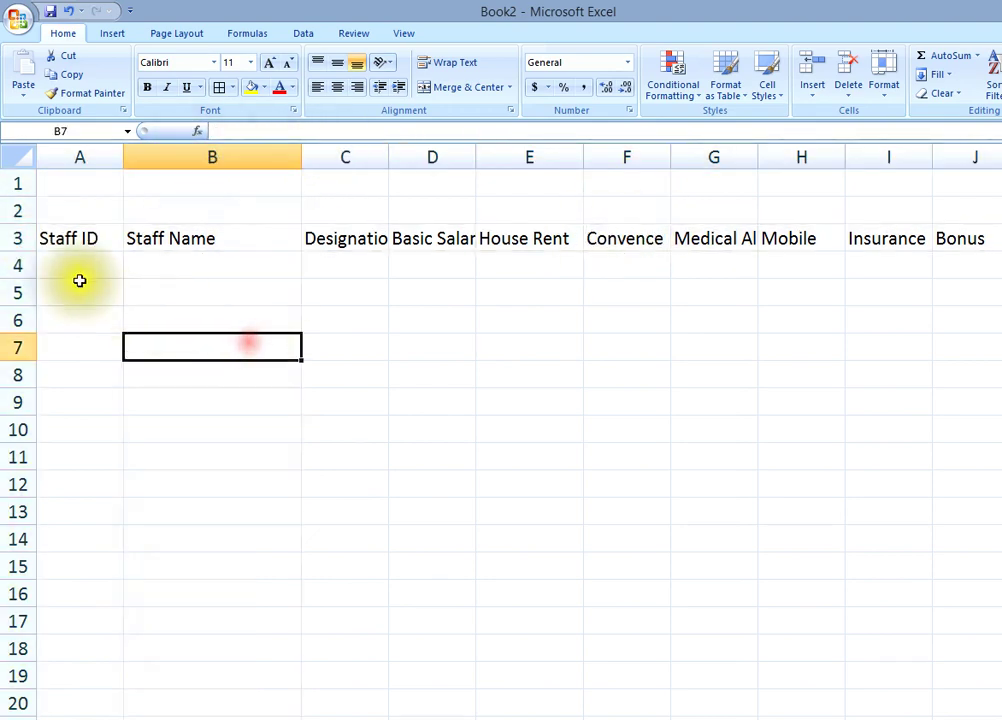
pyautogui.click(18, 238)
pyautogui.moveTo(80, 320); pyautogui.dragTo(85, 296)
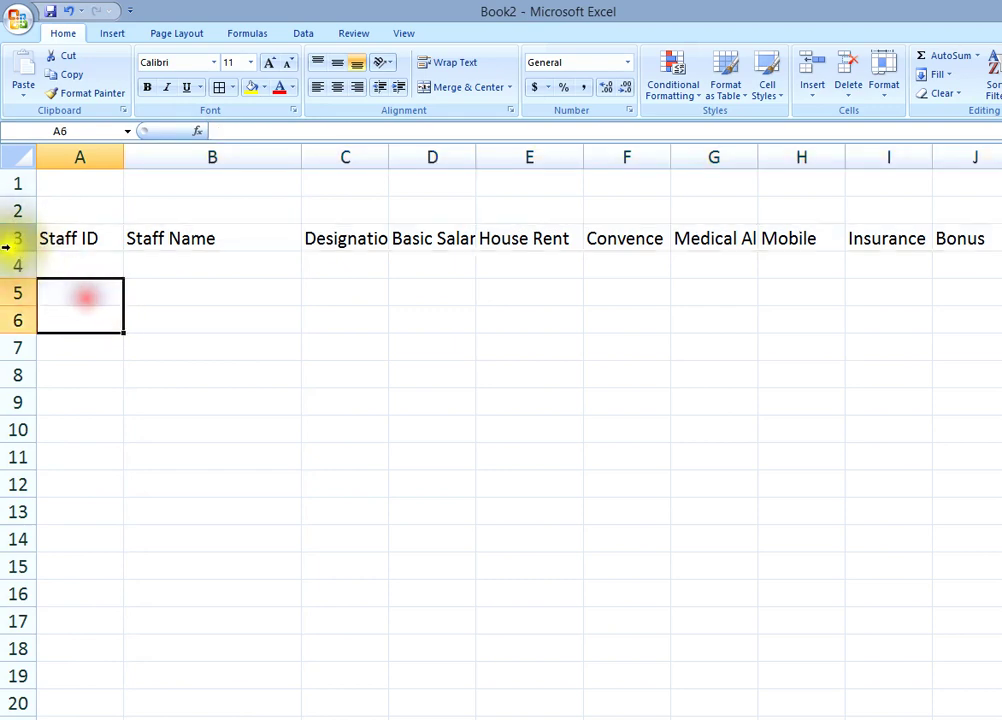
pyautogui.click(17, 240)
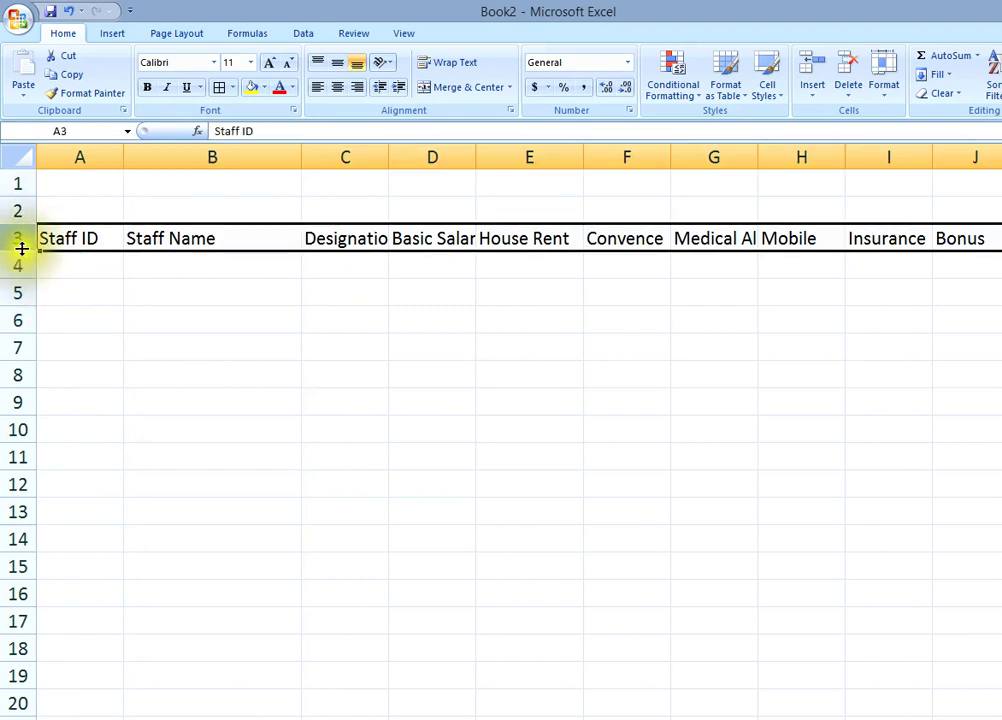
pyautogui.moveTo(17, 251); pyautogui.dragTo(14, 368)
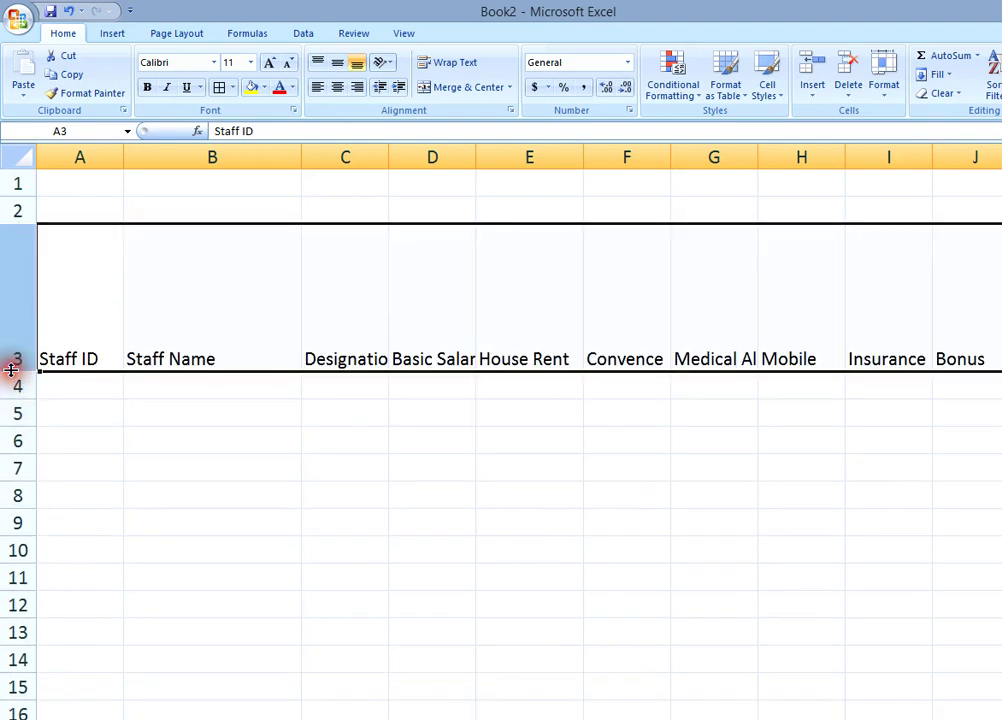
pyautogui.click(136, 470)
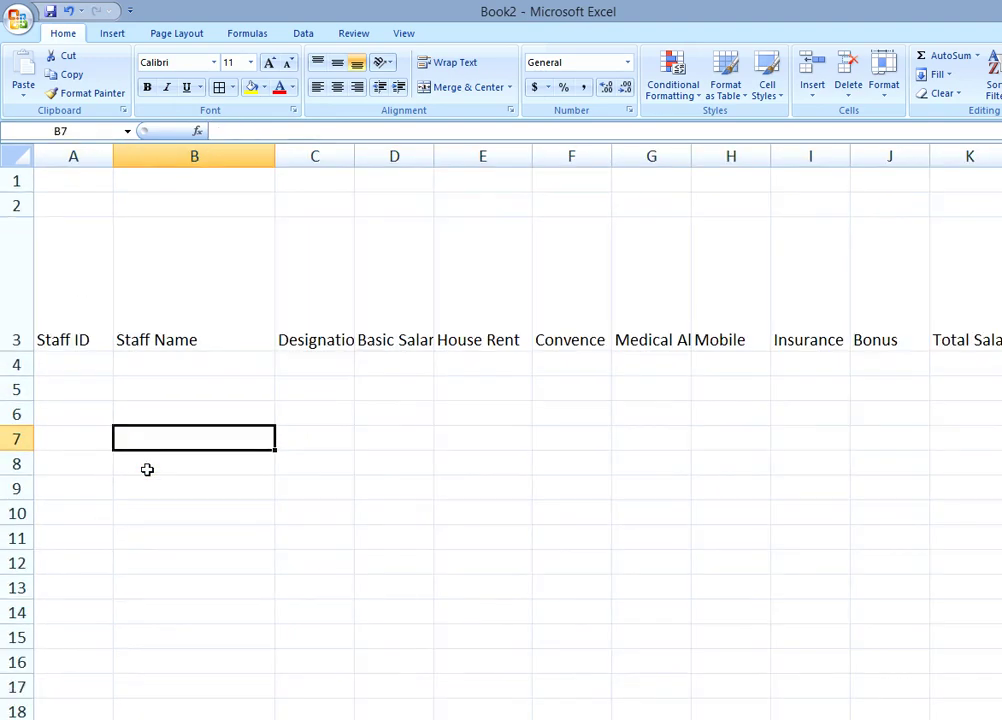
# - Select the header cells A3:K3, Staff ID through Total Salary
pyautogui.click(163, 456)
pyautogui.click(77, 306)
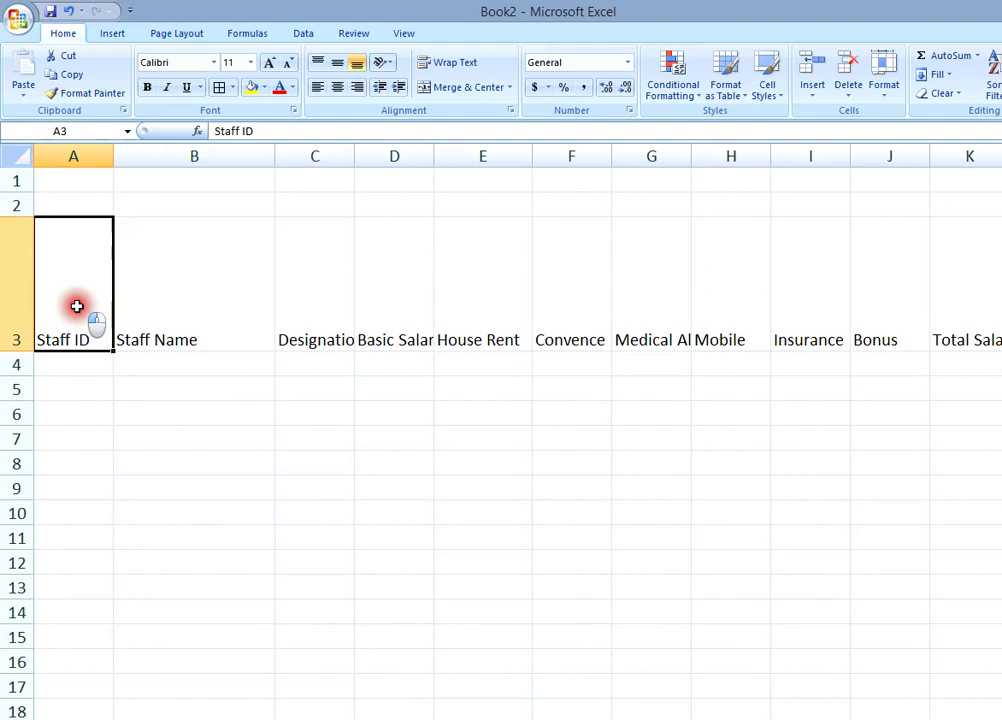
pyautogui.moveTo(77, 306); pyautogui.dragTo(807, 303)
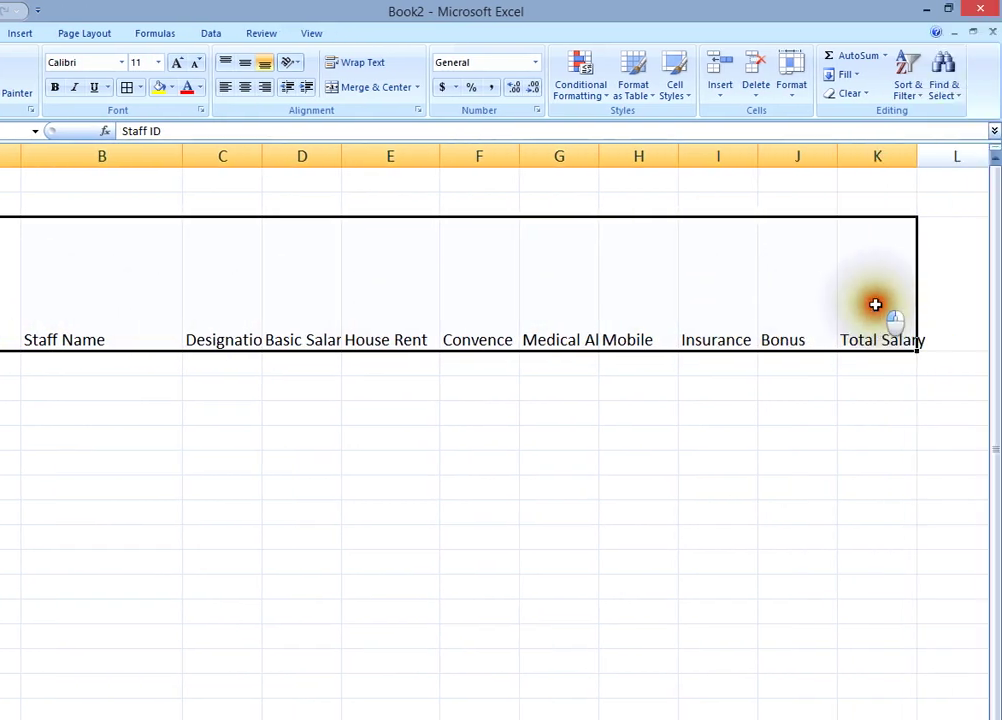
pyautogui.moveTo(807, 303); pyautogui.dragTo(967, 304)
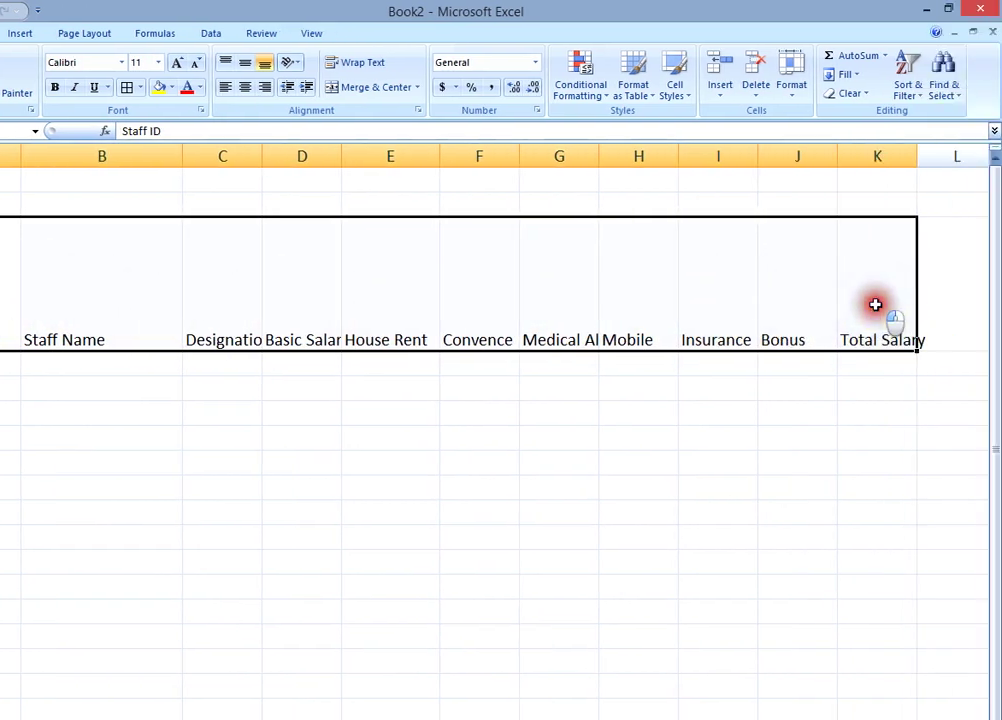
# - Rotate the Staff ID to Total Salary headers to 90-degree vertical text via Format Cells Alignment
pyautogui.rightClick(319, 283)
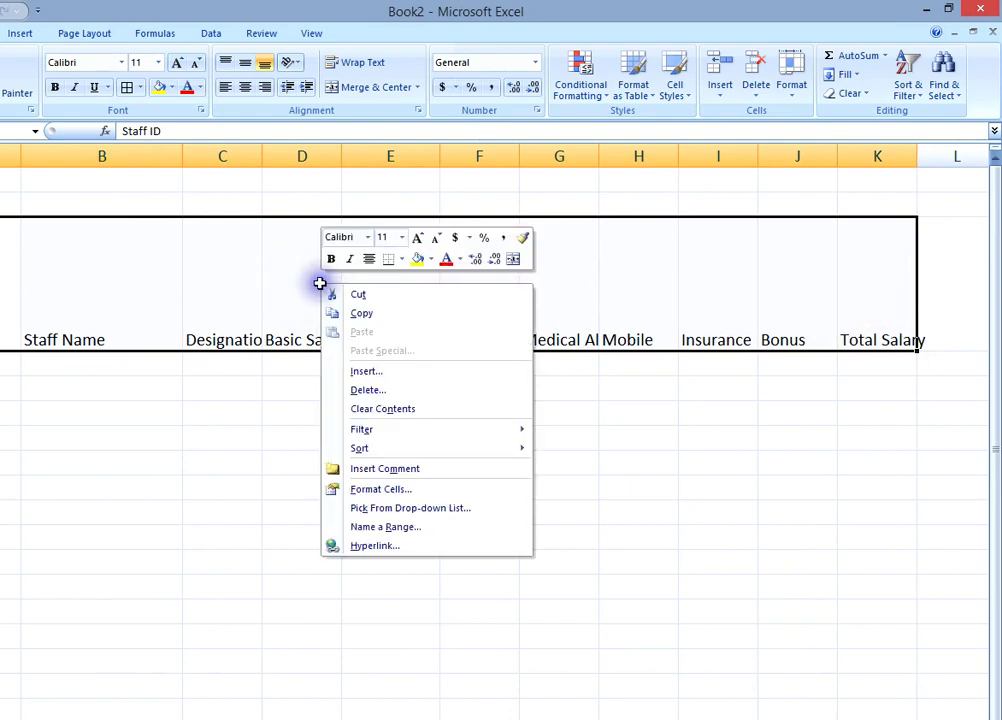
pyautogui.click(368, 490)
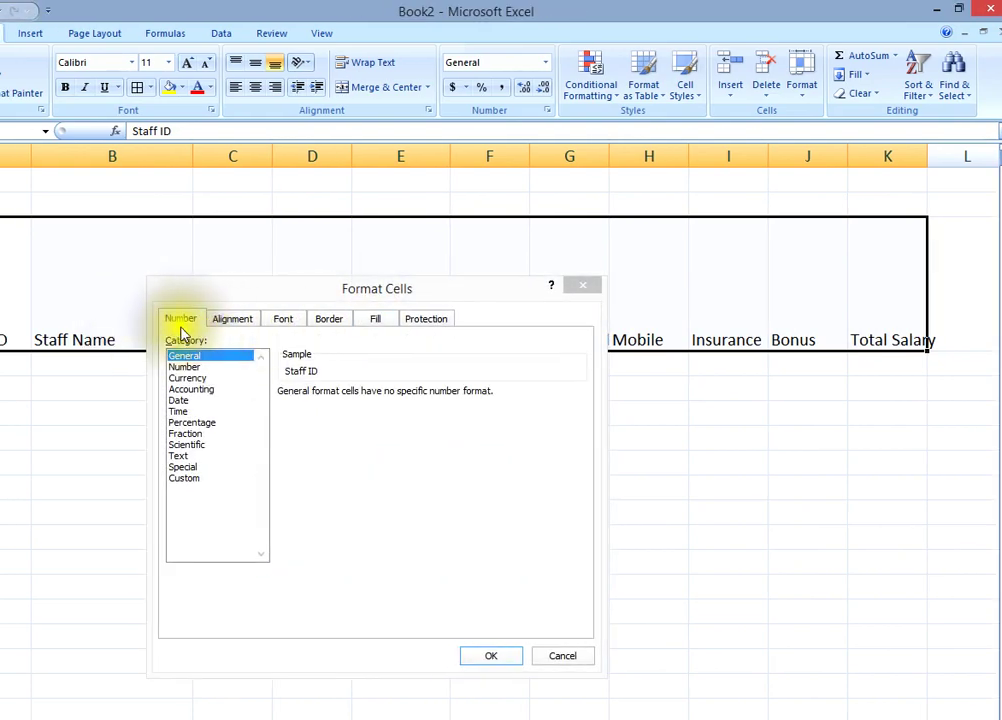
pyautogui.click(234, 321)
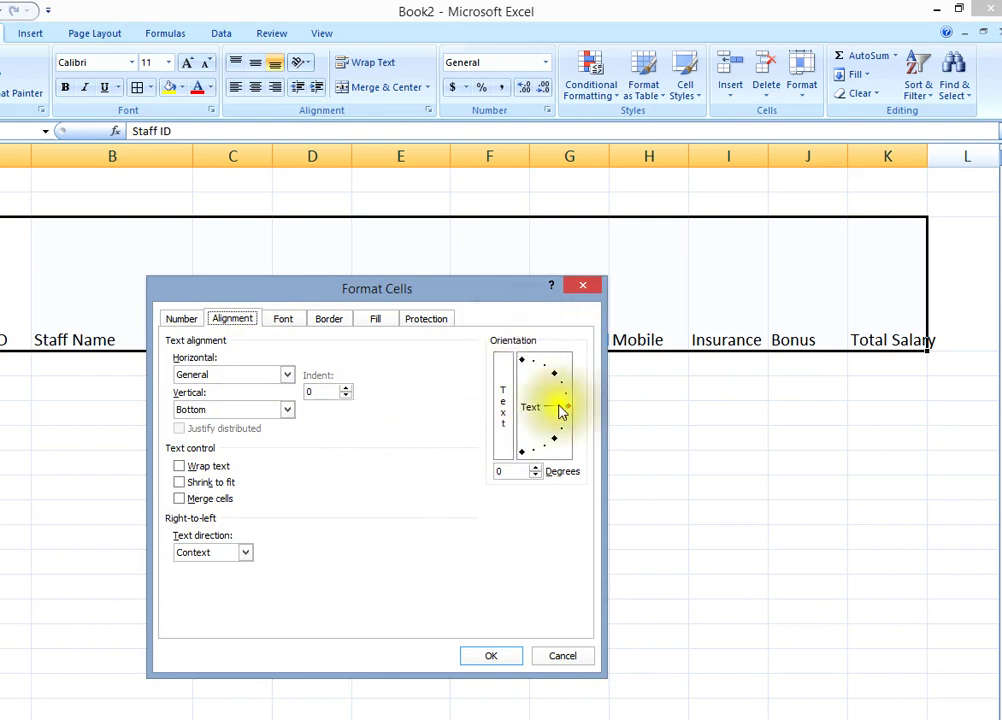
pyautogui.moveTo(567, 411); pyautogui.dragTo(520, 352)
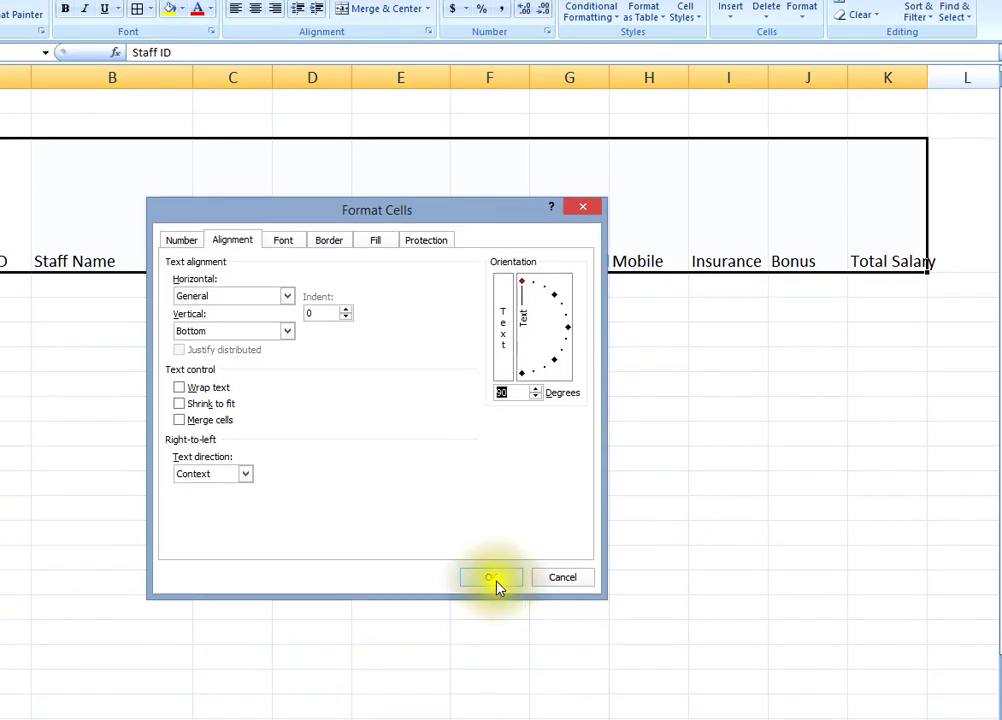
pyautogui.click(493, 579)
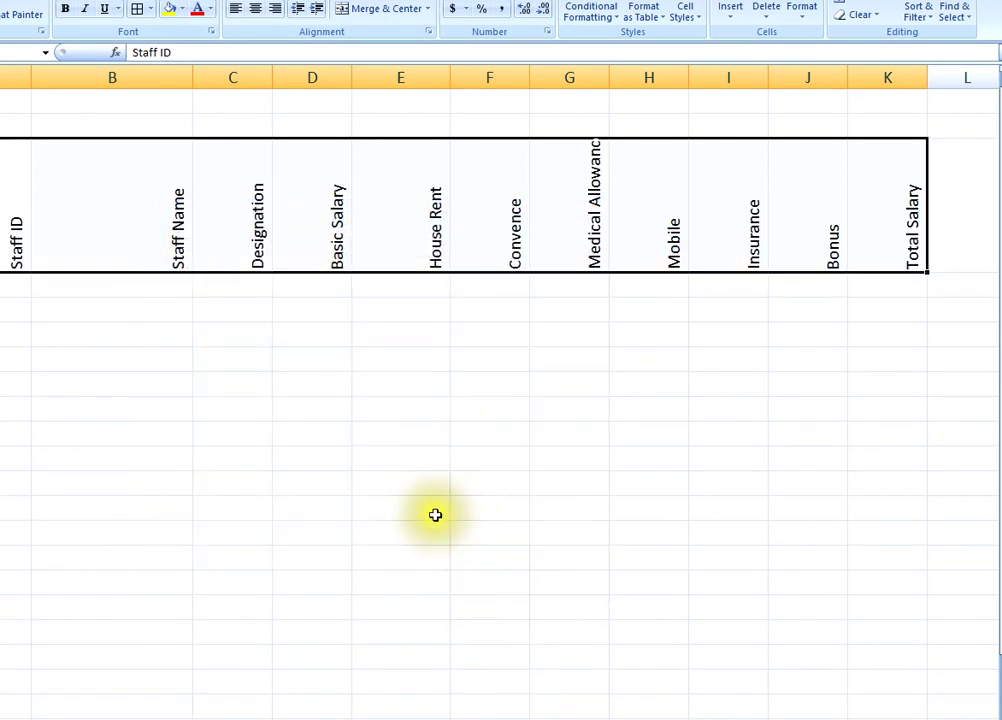
pyautogui.click(280, 461)
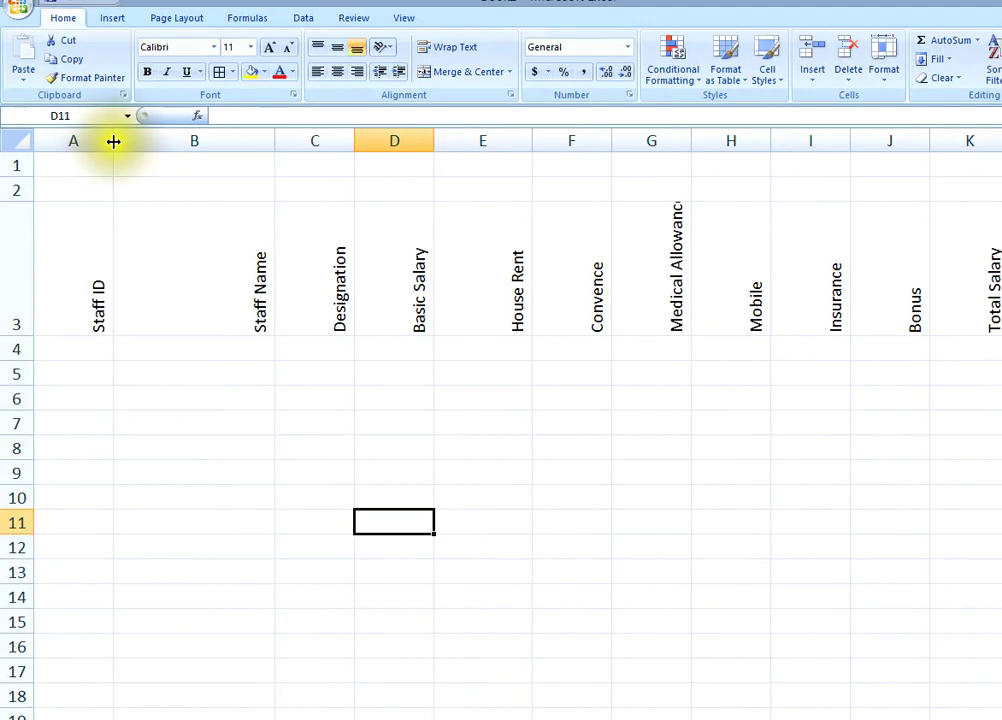
# - Narrow columns A, B, D and E, widen column C for Designation, and select columns D–K
pyautogui.moveTo(113, 77); pyautogui.dragTo(93, 78)
pyautogui.moveTo(253, 141); pyautogui.dragTo(232, 141)
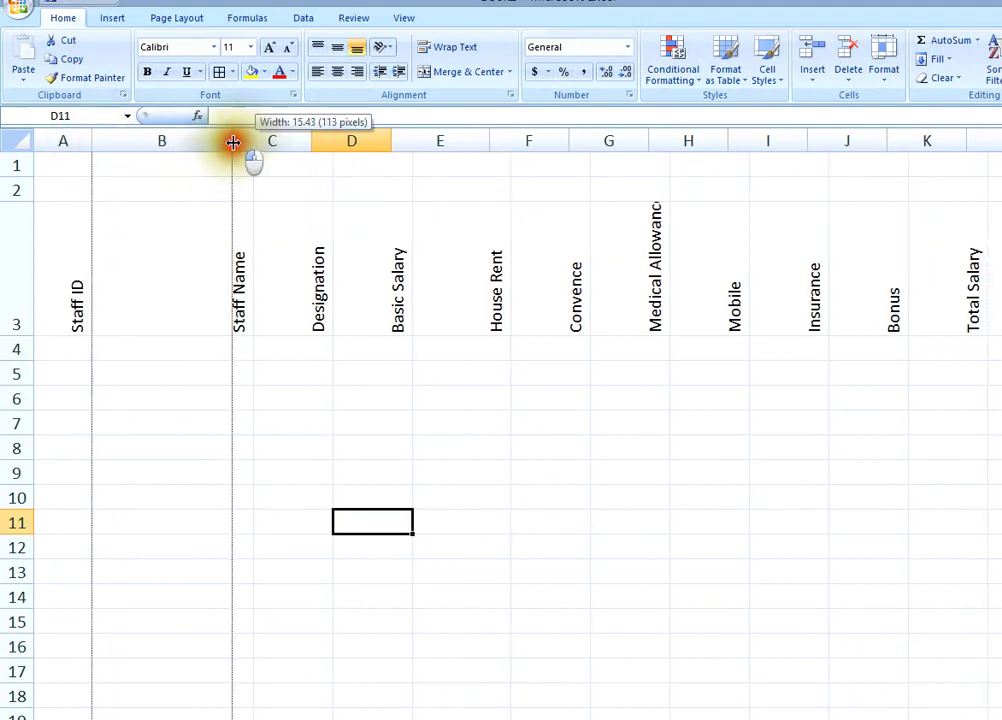
pyautogui.moveTo(311, 137); pyautogui.dragTo(337, 140)
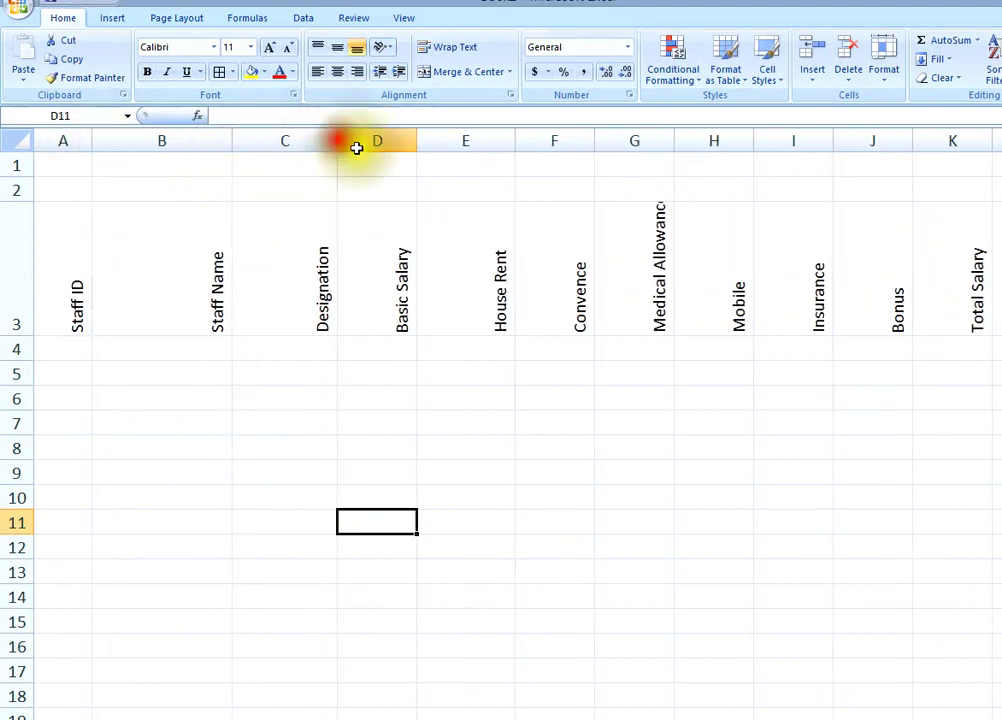
pyautogui.moveTo(418, 141); pyautogui.dragTo(404, 141)
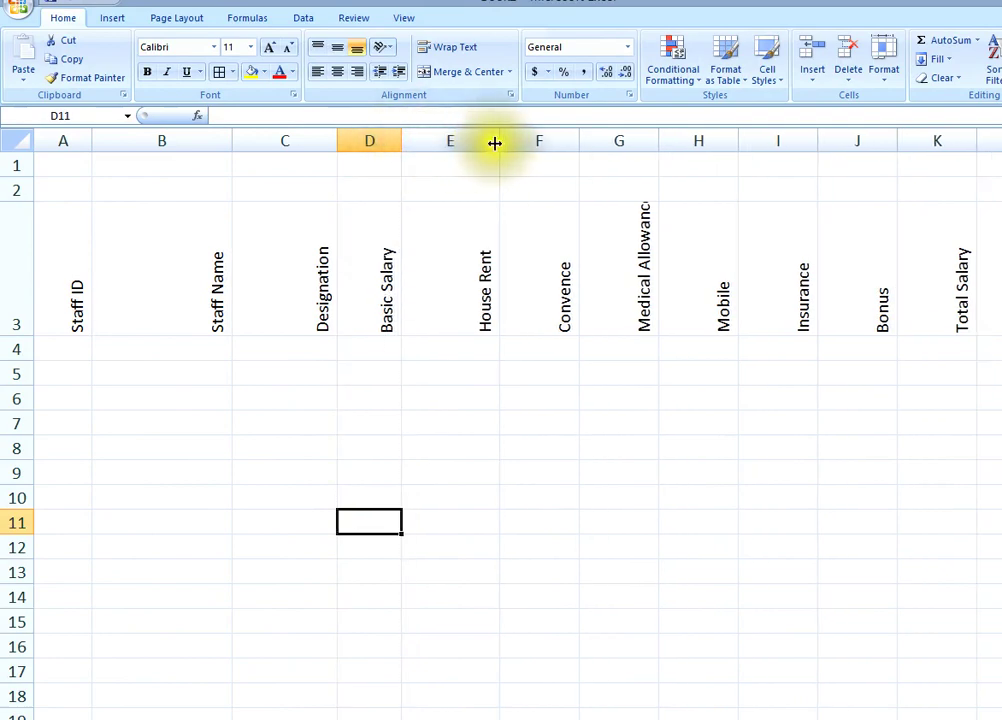
pyautogui.moveTo(493, 141); pyautogui.dragTo(470, 141)
pyautogui.click(439, 347)
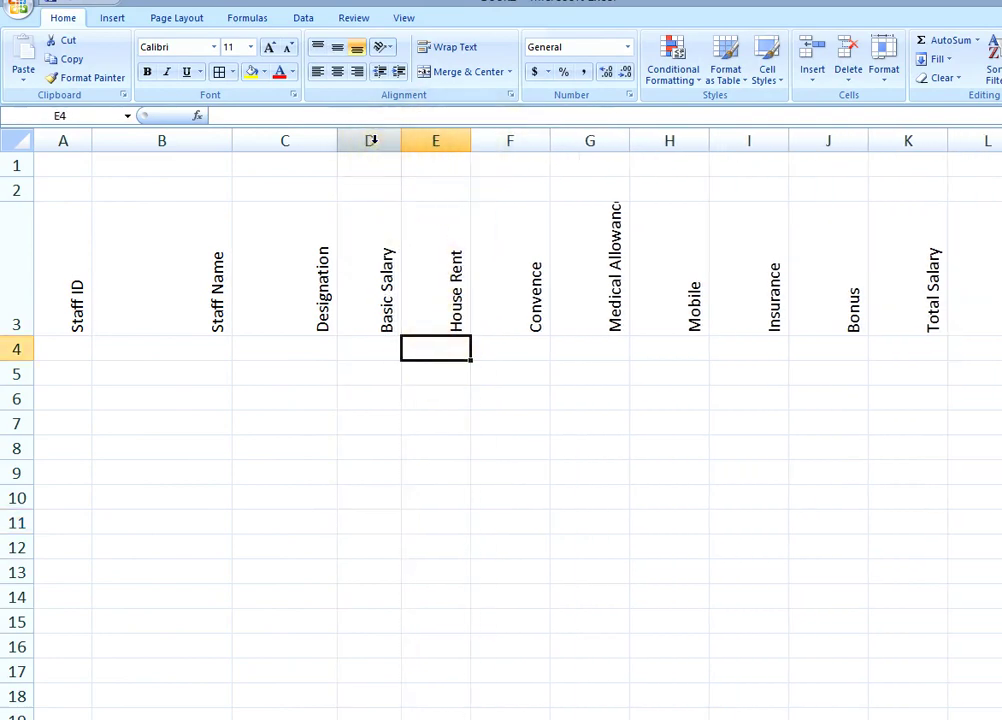
pyautogui.moveTo(369, 140)
pyautogui.mouseDown()
pyautogui.moveTo(738, 161)
pyautogui.moveTo(874, 157)
pyautogui.moveTo(866, 143)
pyautogui.mouseUp()
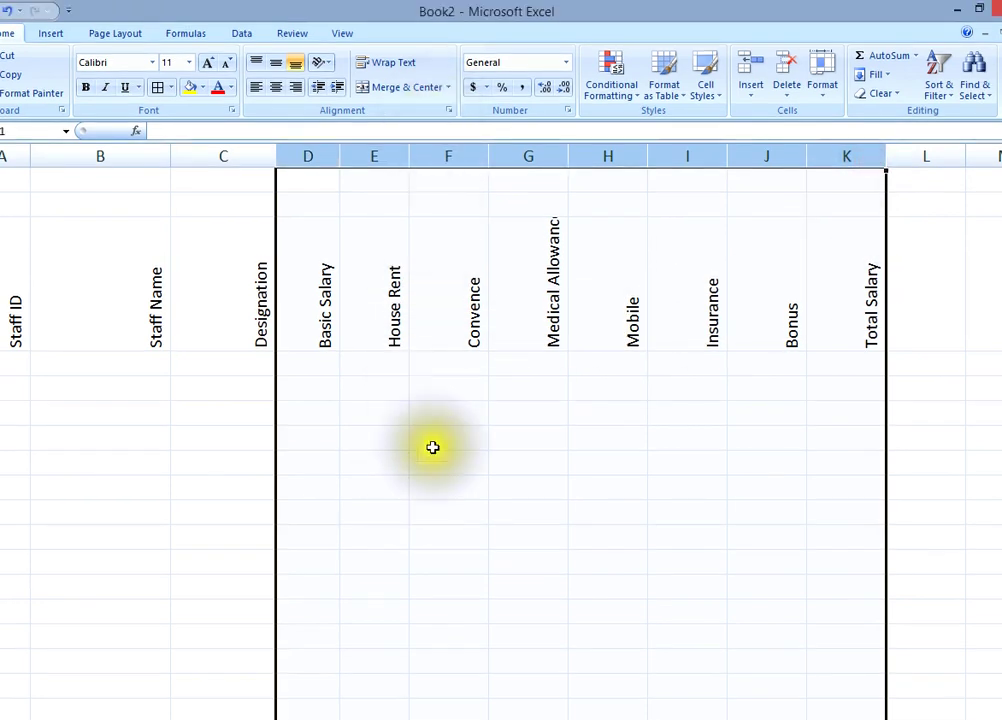
# - Set columns D through K to a uniform column width of 6
pyautogui.rightClick(442, 276)
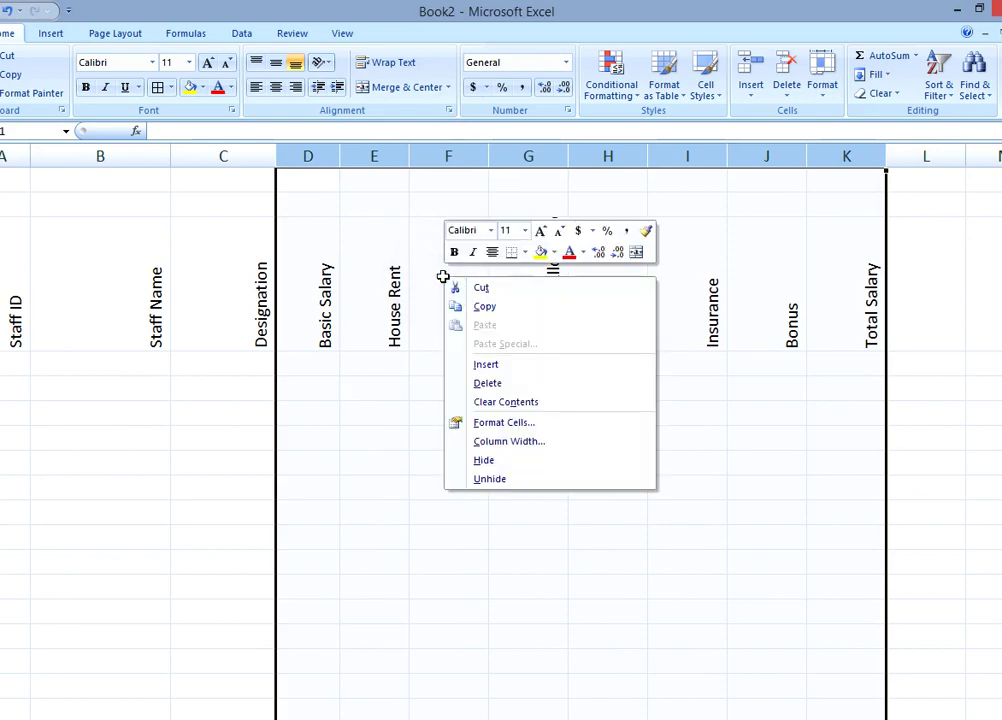
pyautogui.click(491, 442)
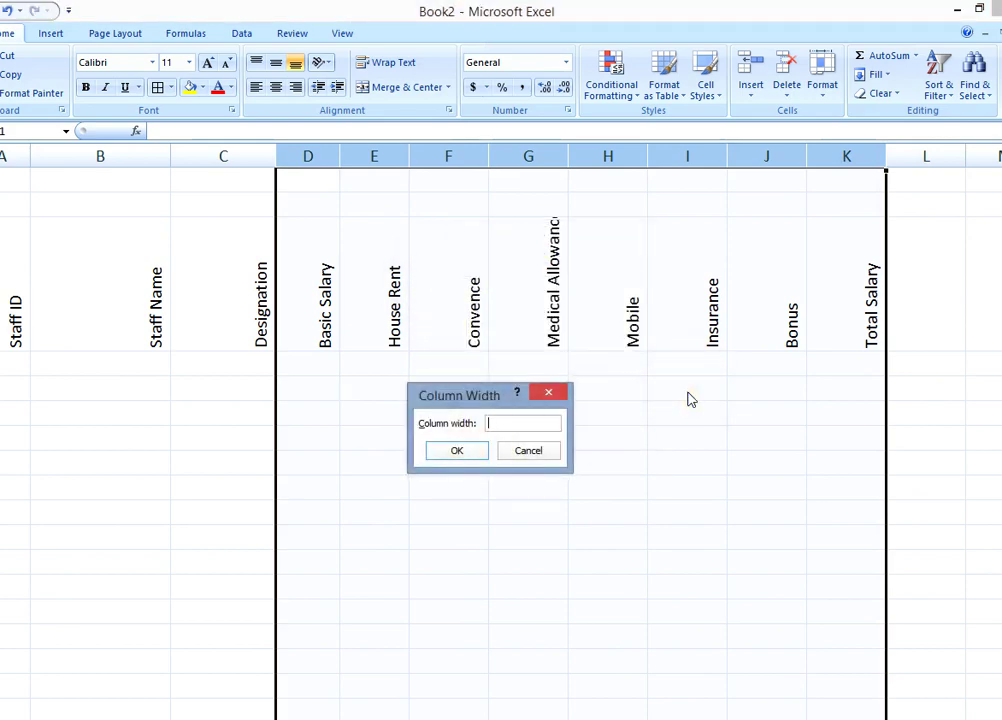
pyautogui.write('6')
pyautogui.press('Return')
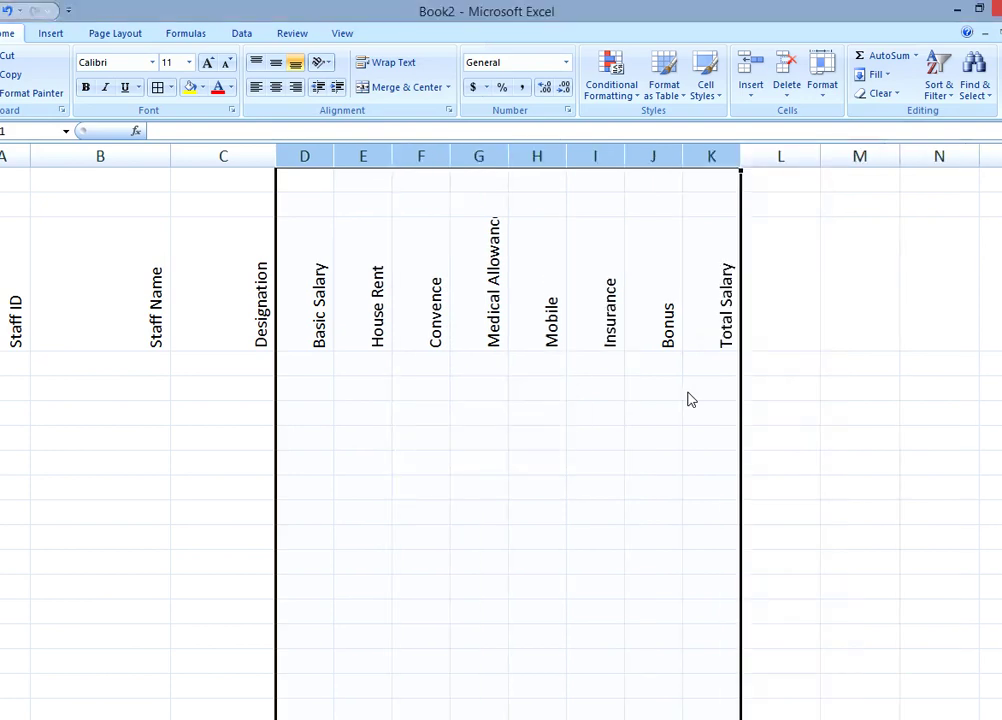
pyautogui.click(703, 463)
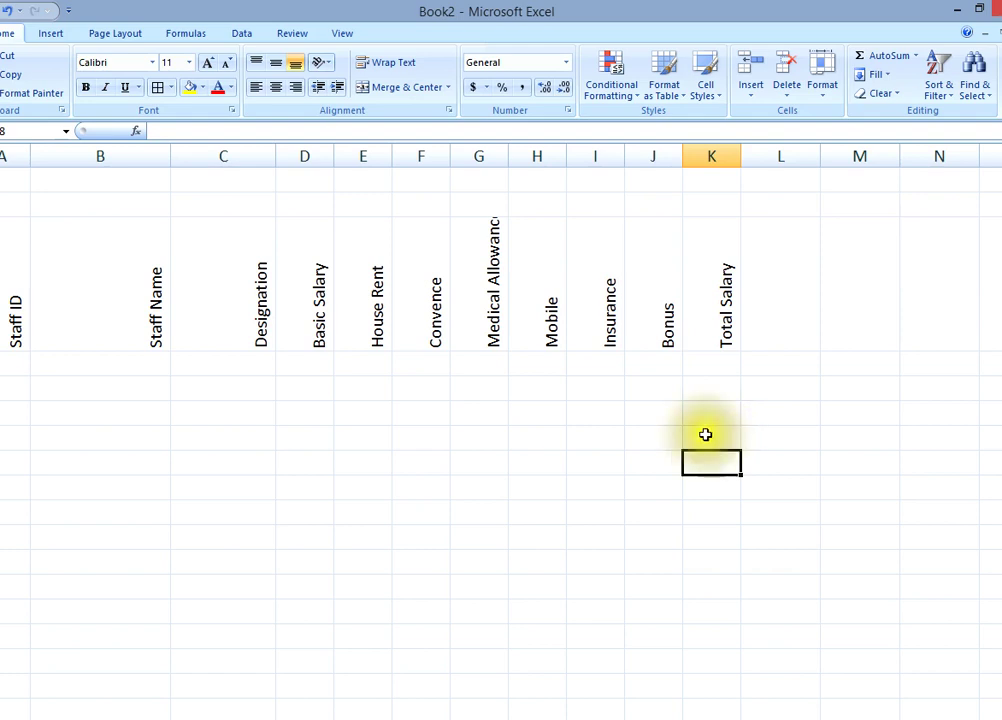
# - Center the vertical header labels in A3:K3
pyautogui.moveTo(720, 295)
pyautogui.mouseDown()
pyautogui.moveTo(291, 327)
pyautogui.moveTo(16, 320)
pyautogui.mouseUp()
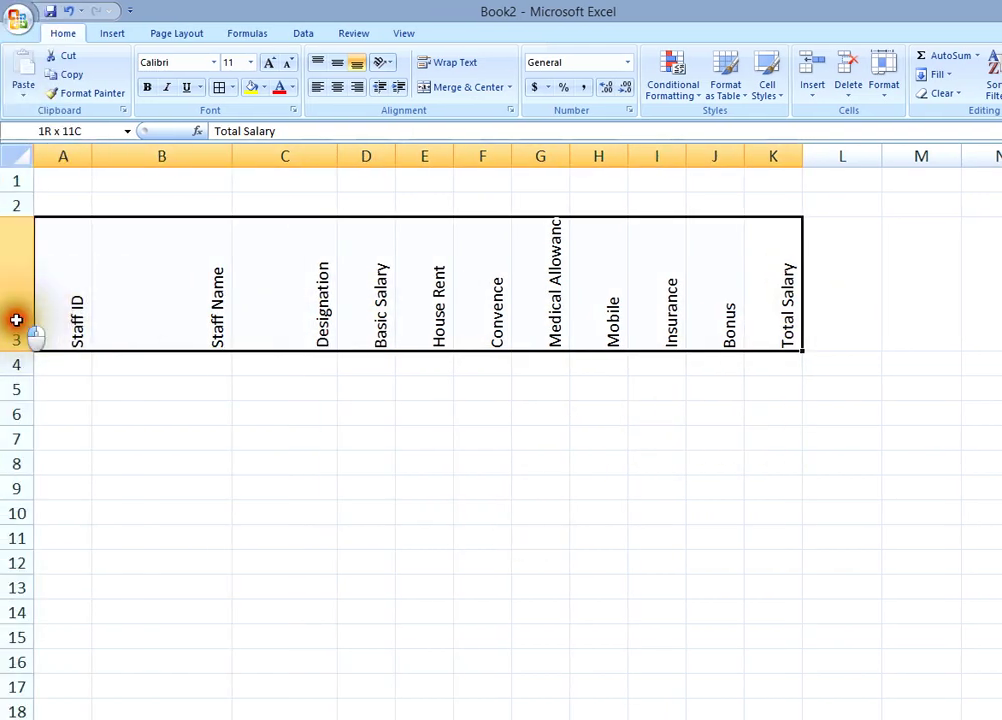
pyautogui.click(340, 89)
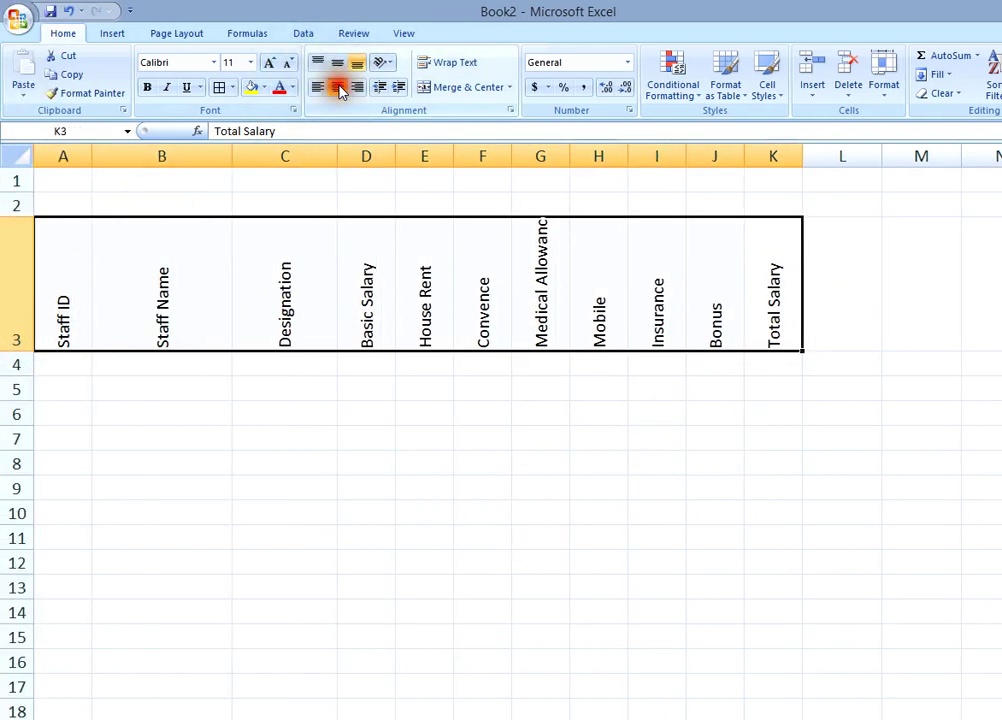
pyautogui.click(350, 502)
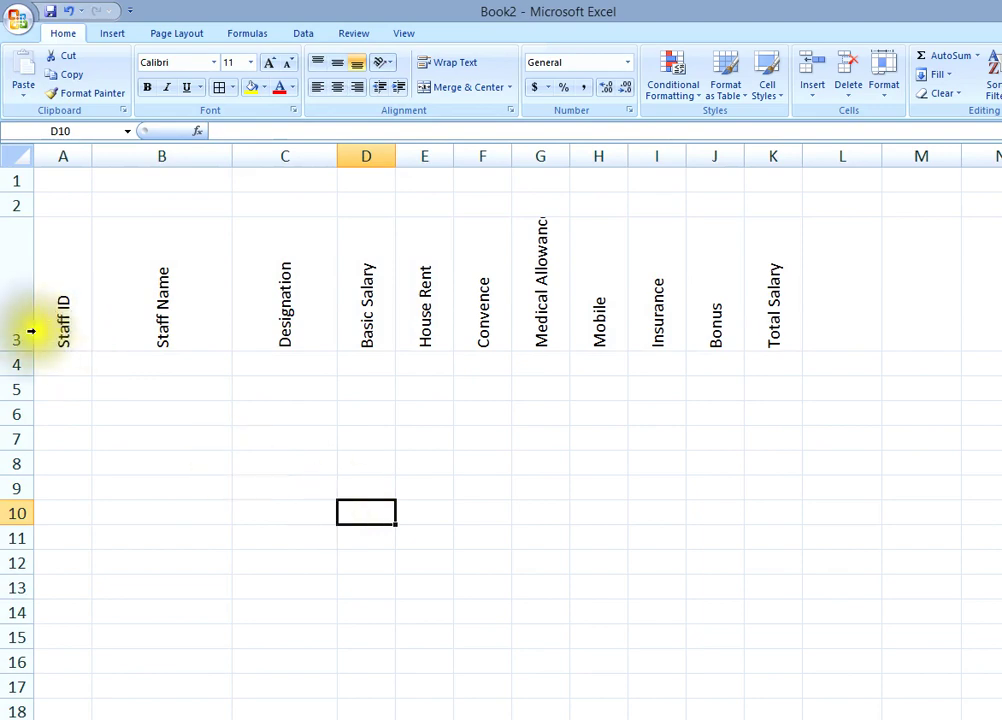
# - Heighten row 3 so Medical Allowance shows fully, then select the table range A3:K19
pyautogui.moveTo(25, 350); pyautogui.dragTo(22, 386)
pyautogui.click(454, 511)
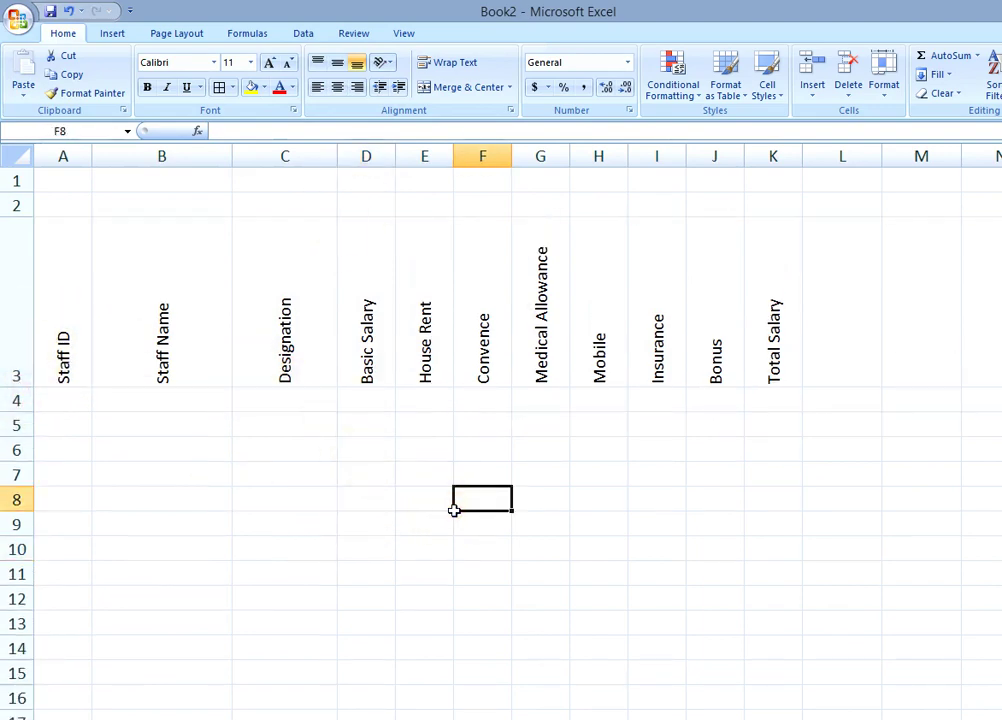
pyautogui.scroll(-1, 190, 396)
pyautogui.scroll(1, 67, 346)
pyautogui.moveTo(49, 324)
pyautogui.mouseDown()
pyautogui.moveTo(799, 335)
pyautogui.moveTo(799, 719)
pyautogui.mouseUp()
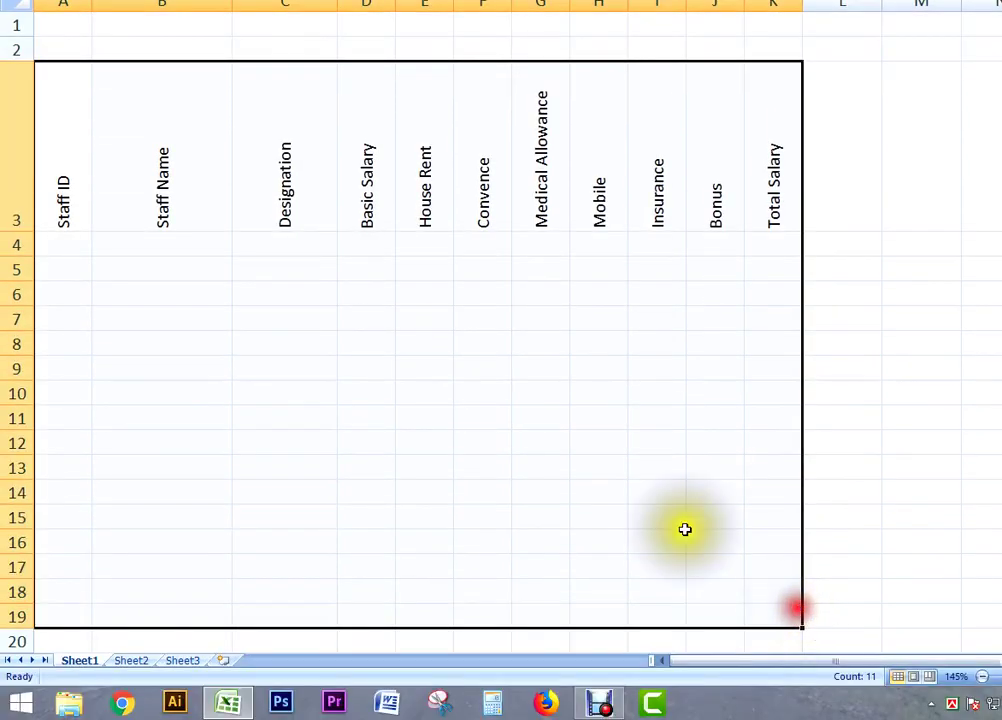
# - Apply All Borders to every cell of A3:K19 and check the resulting grid
pyautogui.click(231, 88)
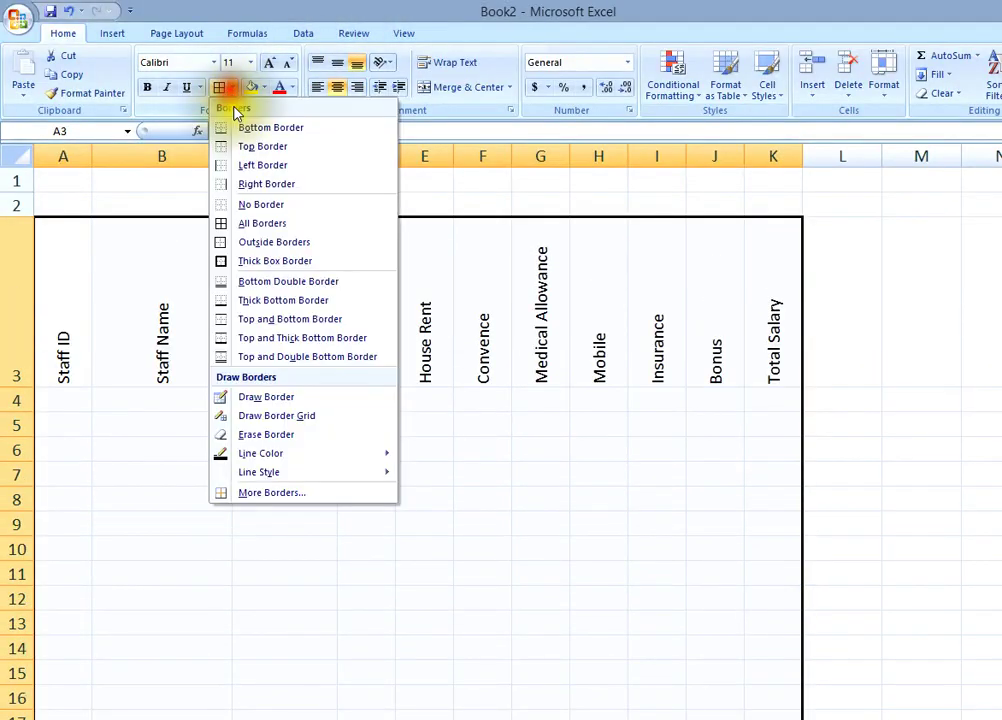
pyautogui.click(255, 224)
pyautogui.click(645, 498)
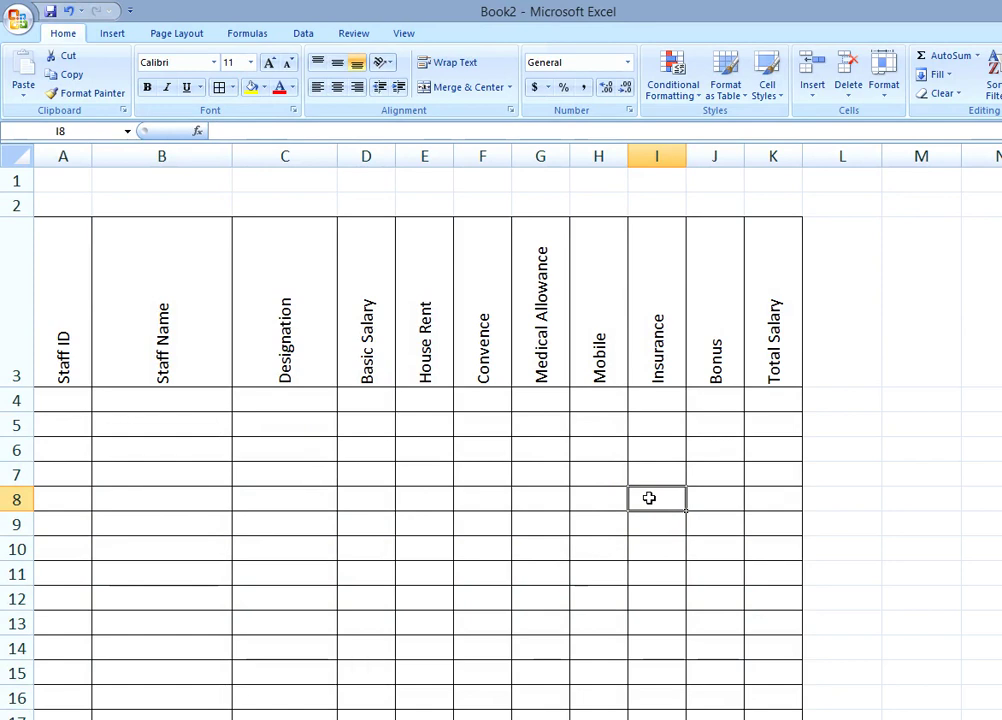
pyautogui.scroll(-1, 264, 376)
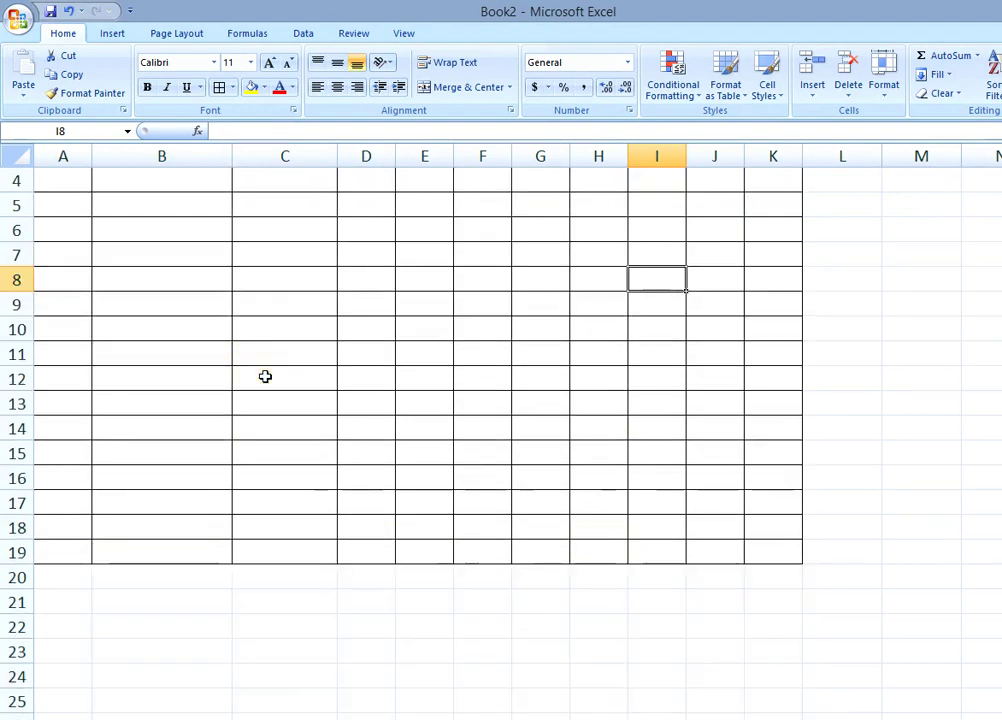
pyautogui.scroll(1, 265, 376)
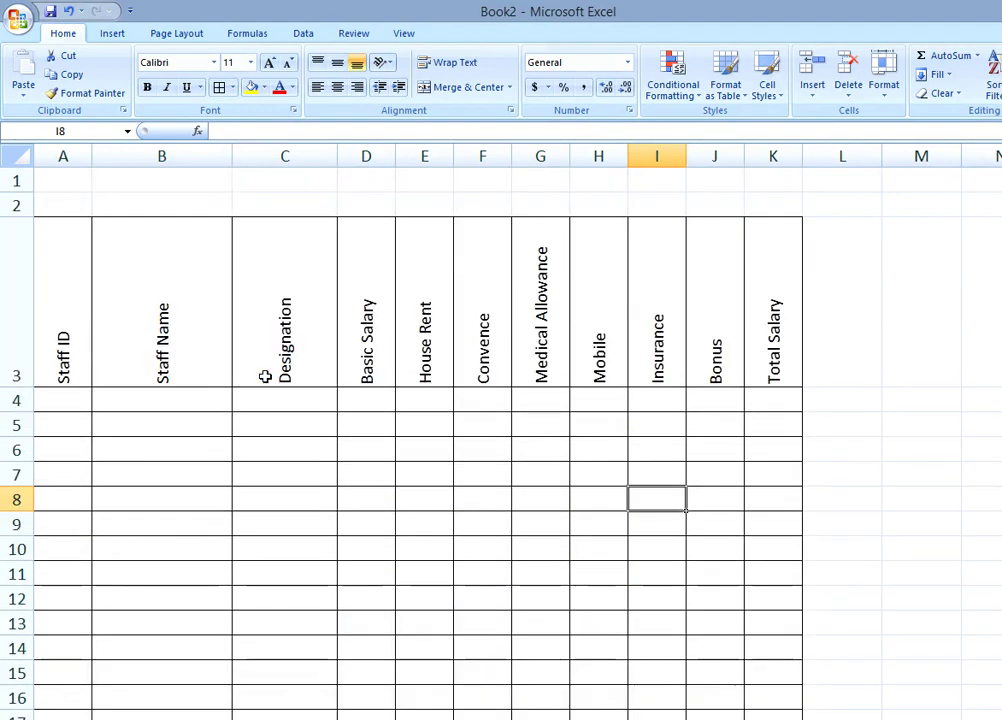
pyautogui.click(264, 354)
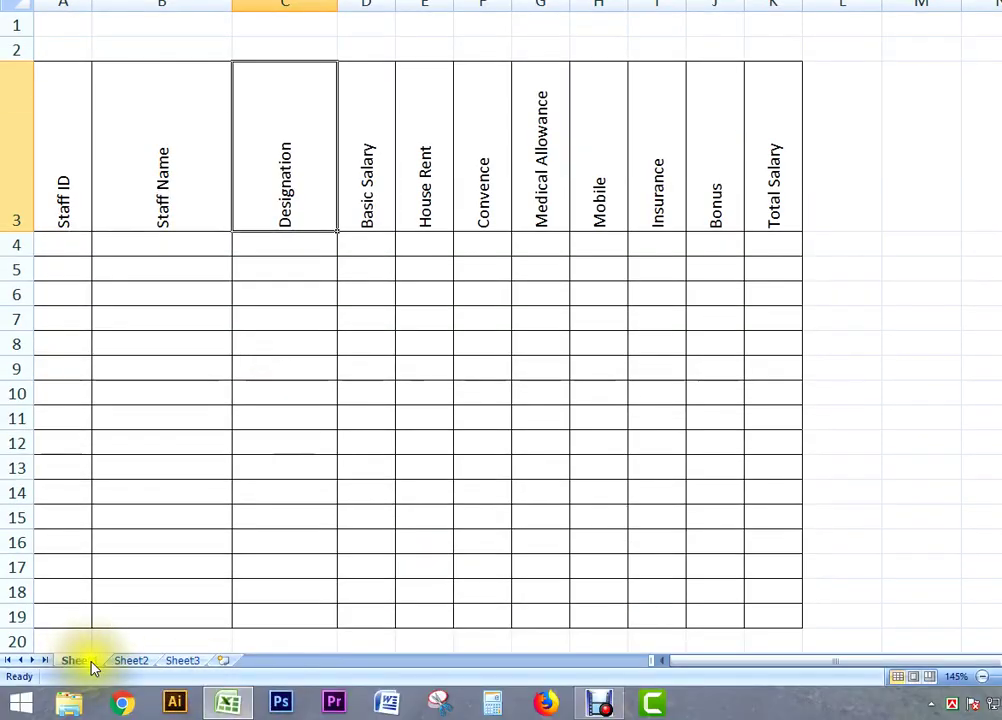
# - Rename the first worksheet to 'Salary Sheet'
pyautogui.rightClick(82, 662)
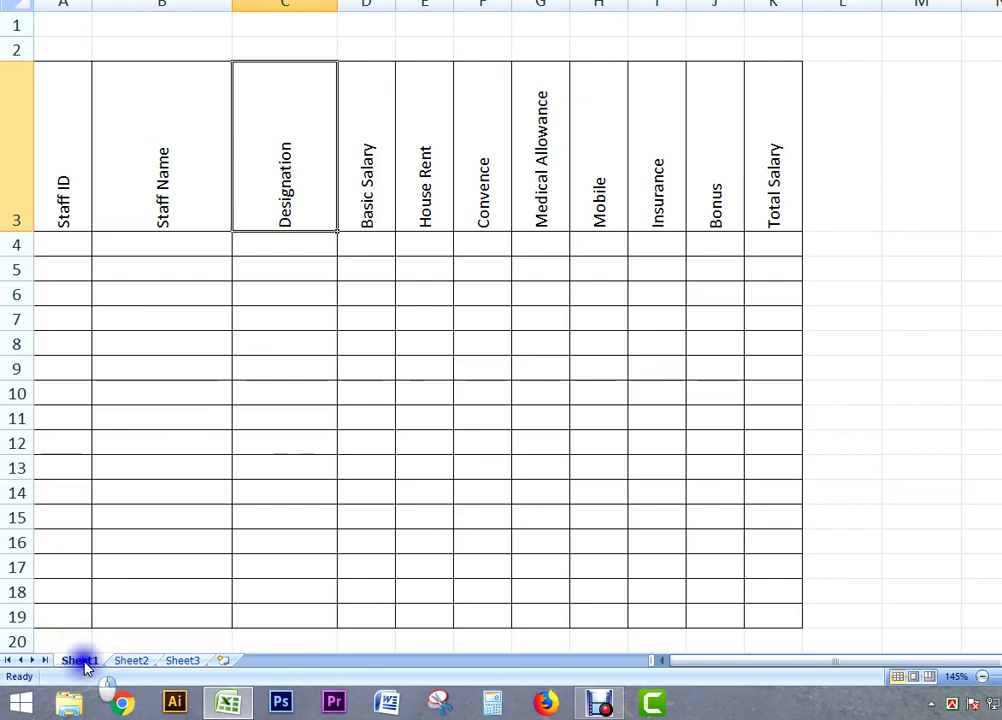
pyautogui.click(141, 517)
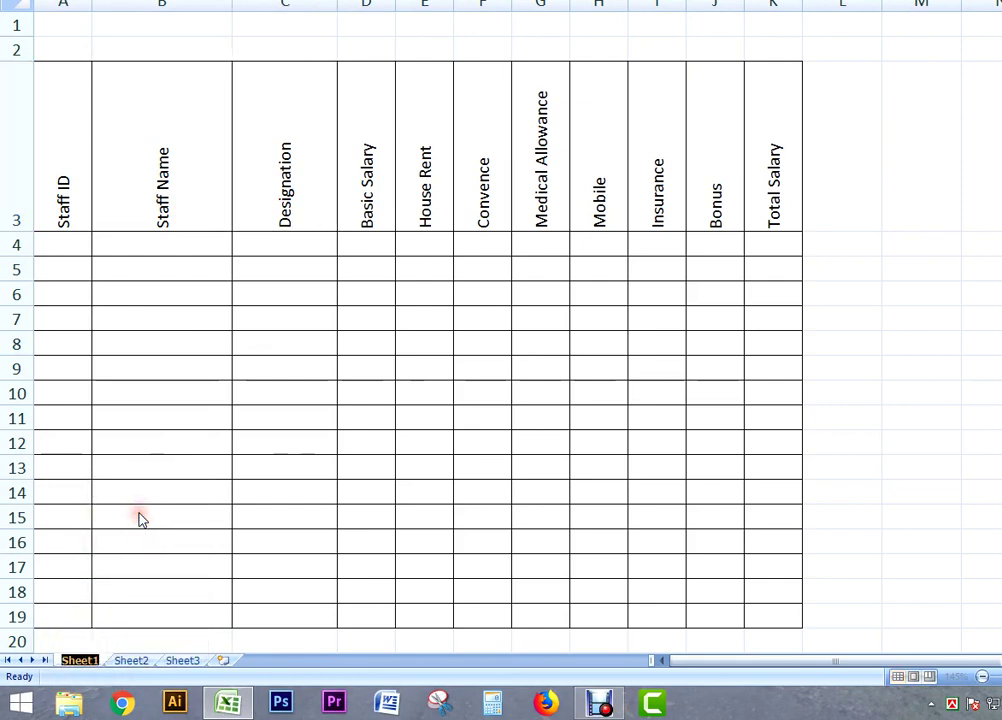
pyautogui.write('Salary Sh')
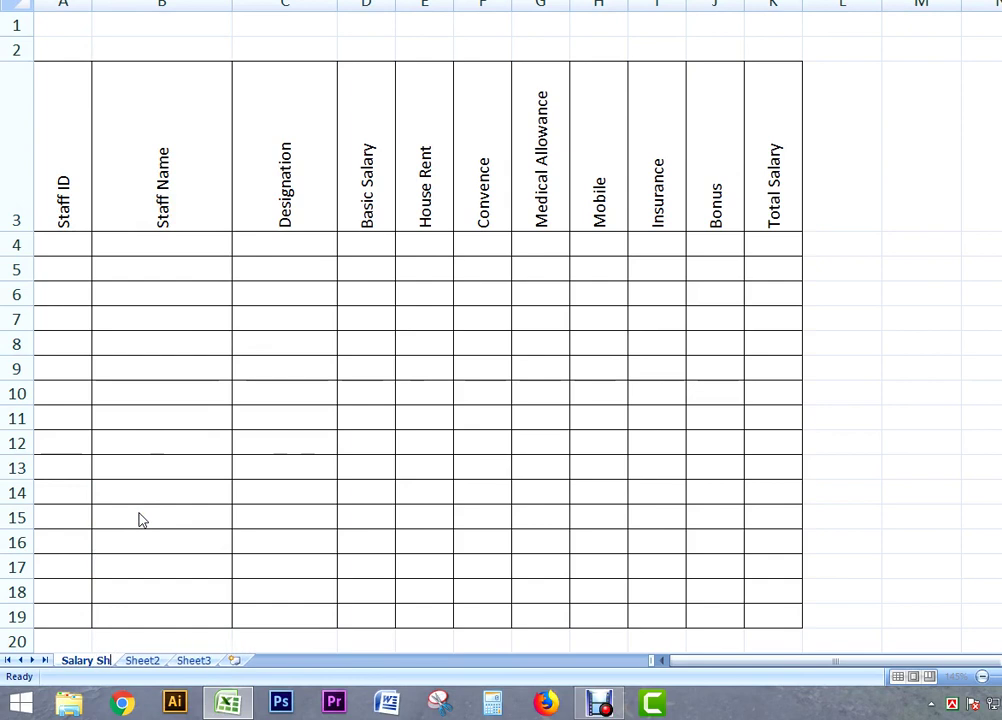
pyautogui.write('eet')
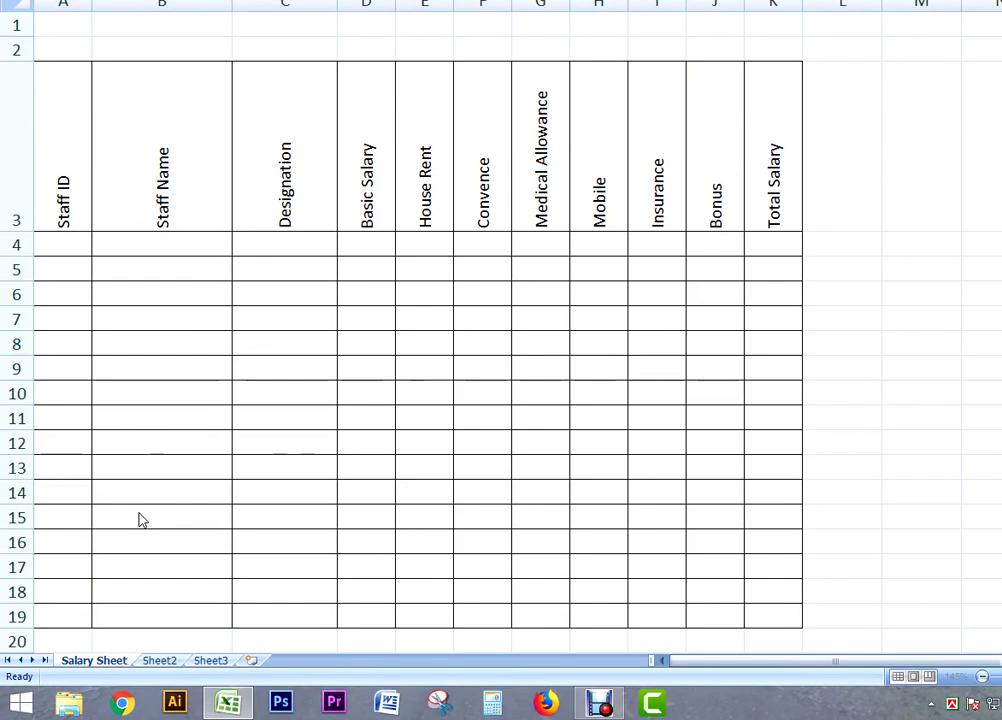
pyautogui.press('Return')
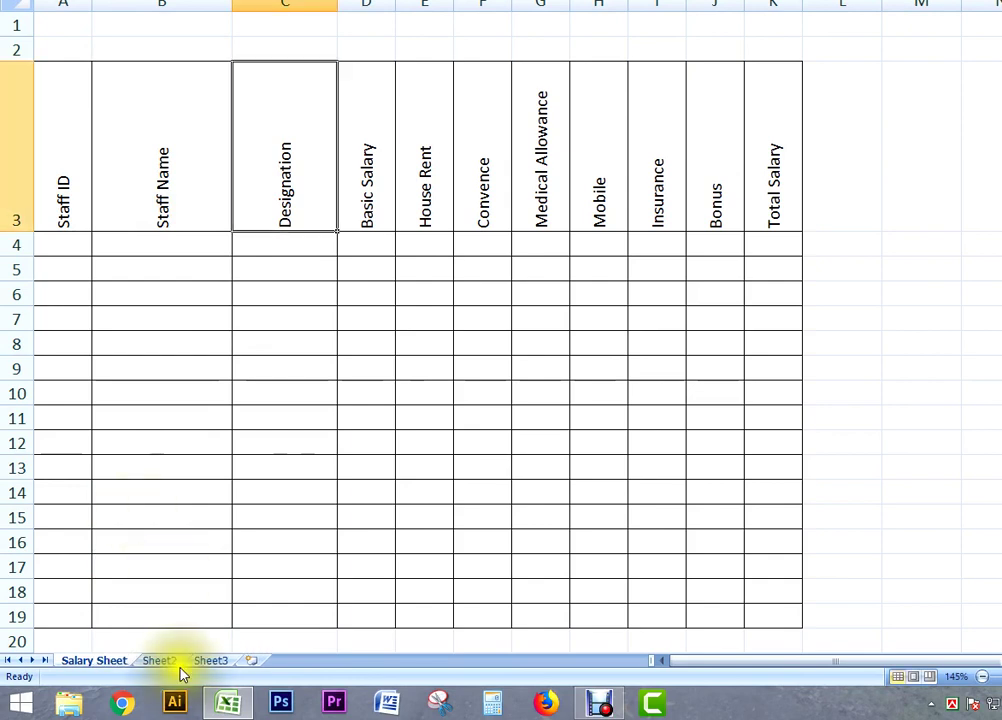
# - Open Sheet2 and rename it to 'Deducted Salary'
pyautogui.click(158, 661)
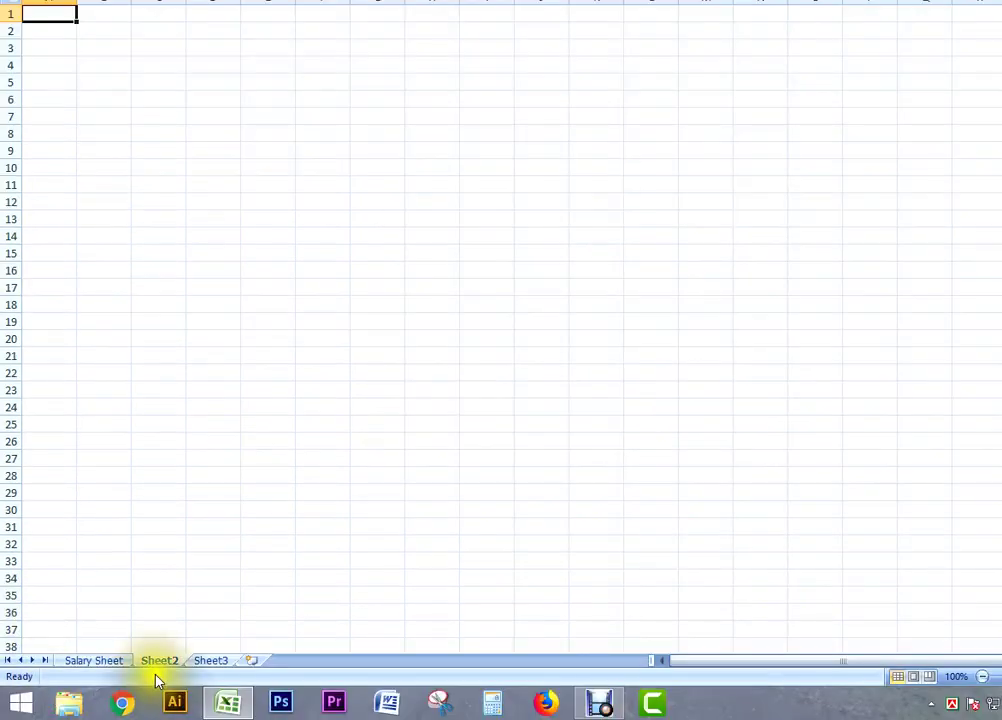
pyautogui.rightClick(160, 660)
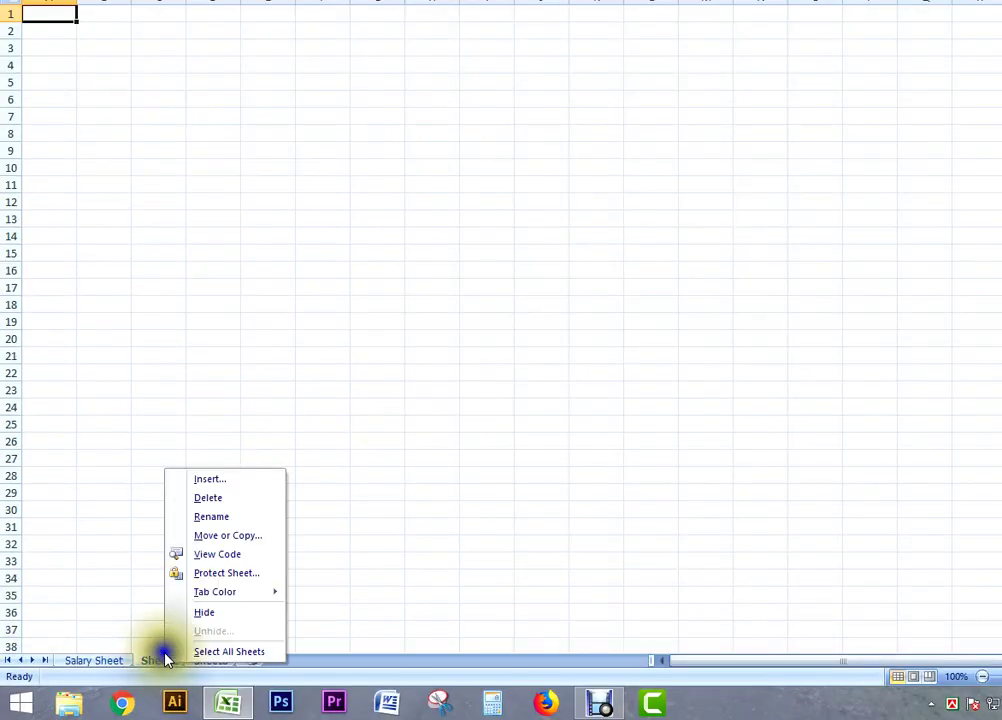
pyautogui.click(218, 516)
pyautogui.write('Deducted Salary')
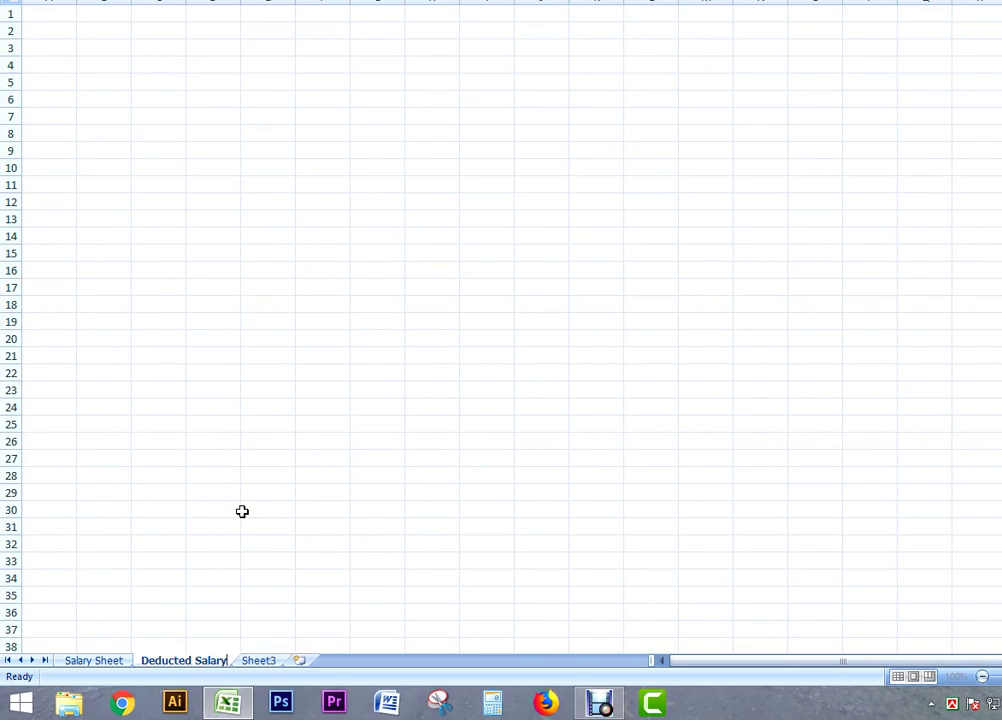
pyautogui.press('Return')
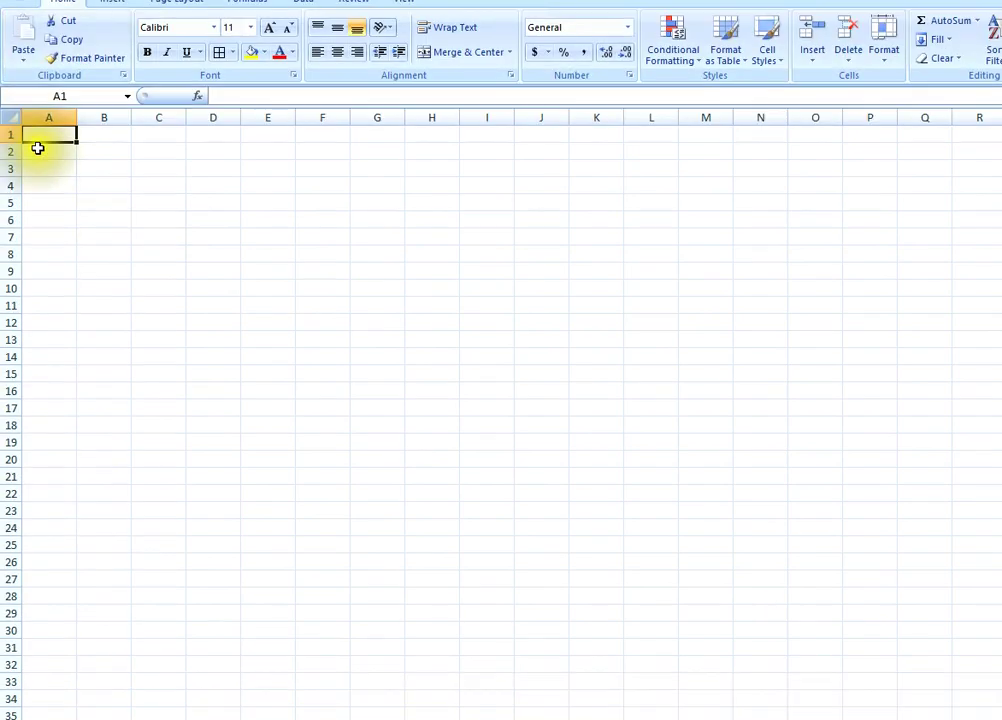
# - Enter the headers staff ID, Name and Designation in A3:C3 of Deducted Salary
pyautogui.click(45, 48)
pyautogui.write('Staff Name')
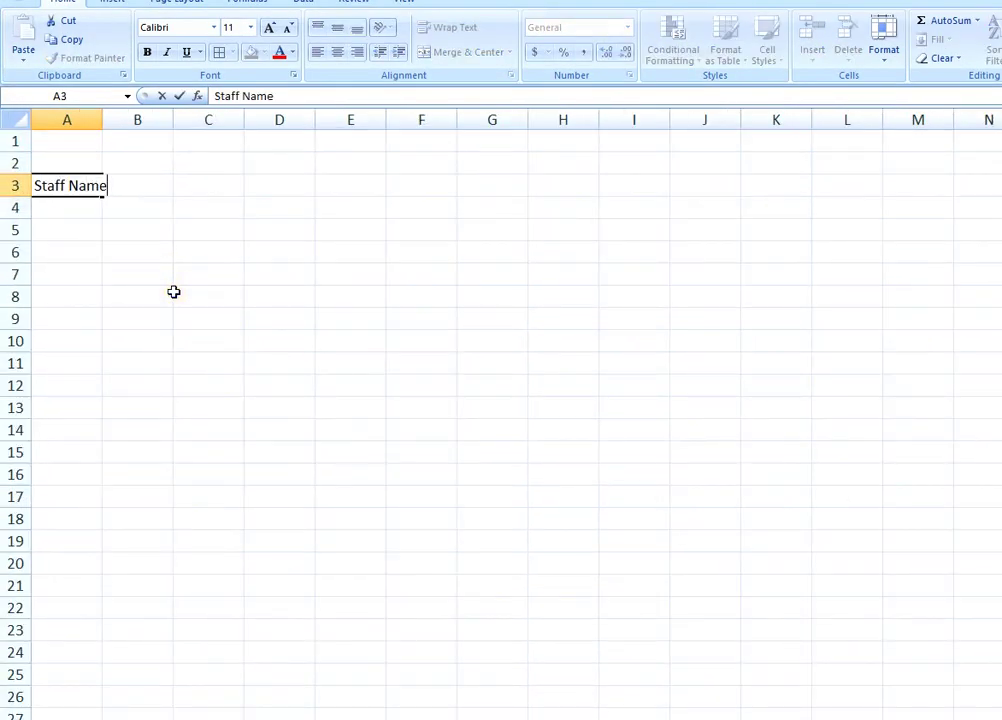
pyautogui.press('Tab')
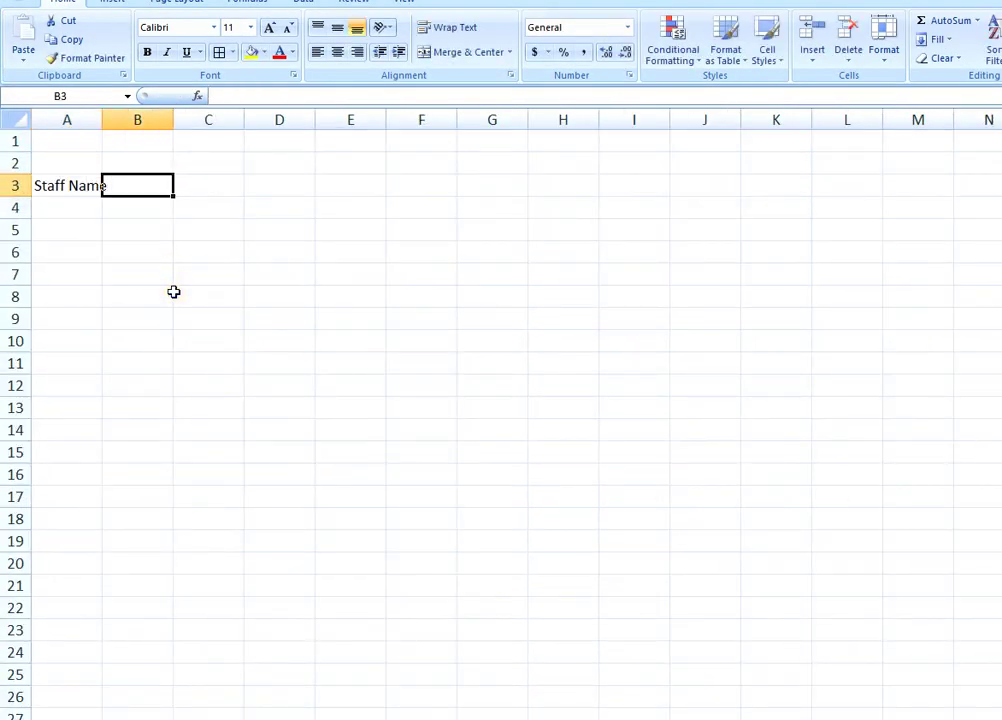
pyautogui.write('Designation')
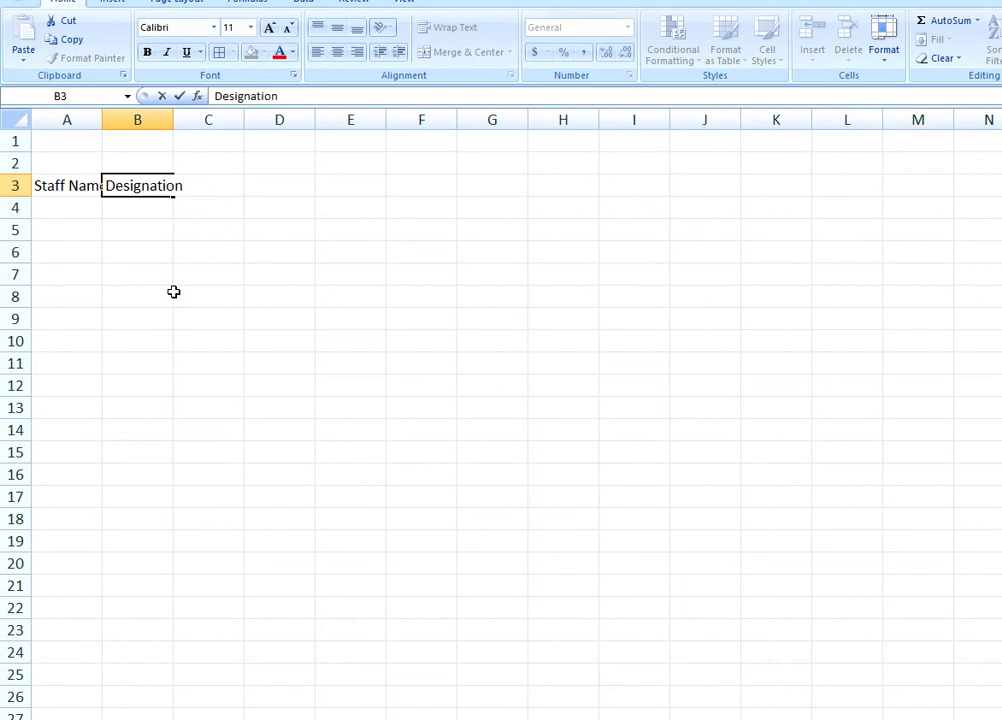
pyautogui.press('Left')
pyautogui.write('st')
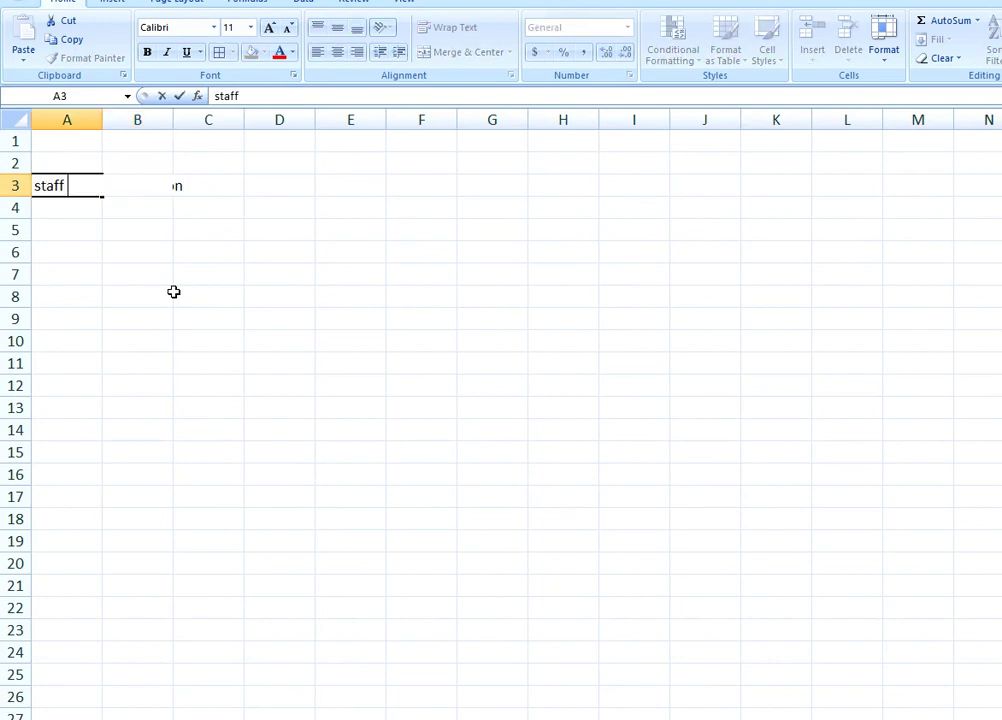
pyautogui.press('Tab')
pyautogui.write('Name')
pyautogui.press('Tab')
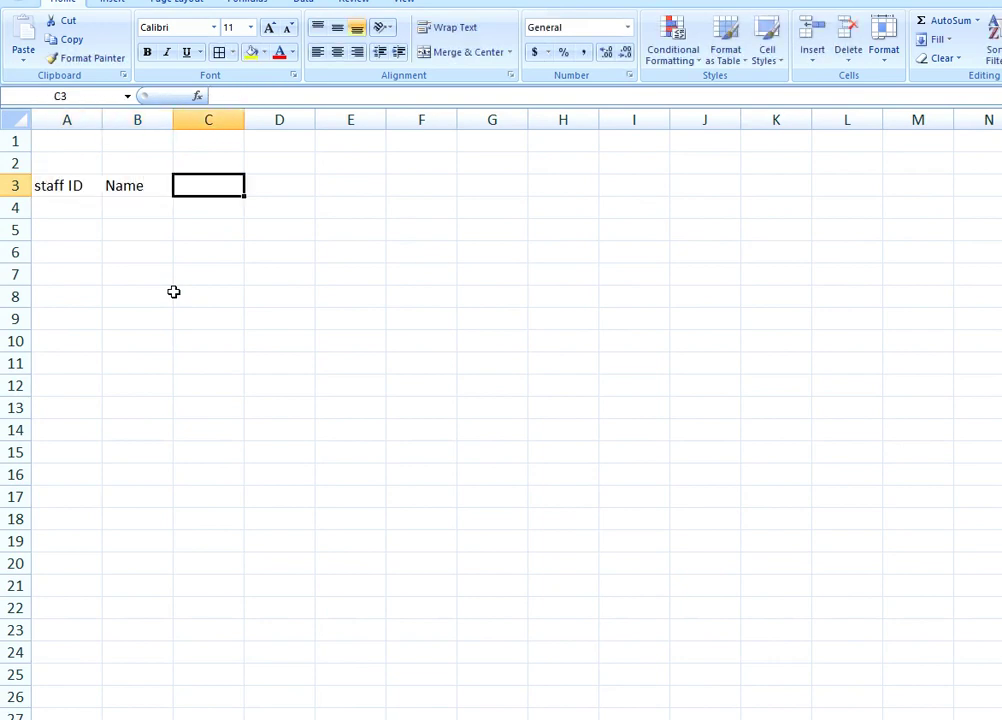
pyautogui.write('Designation')
pyautogui.press('Tab')
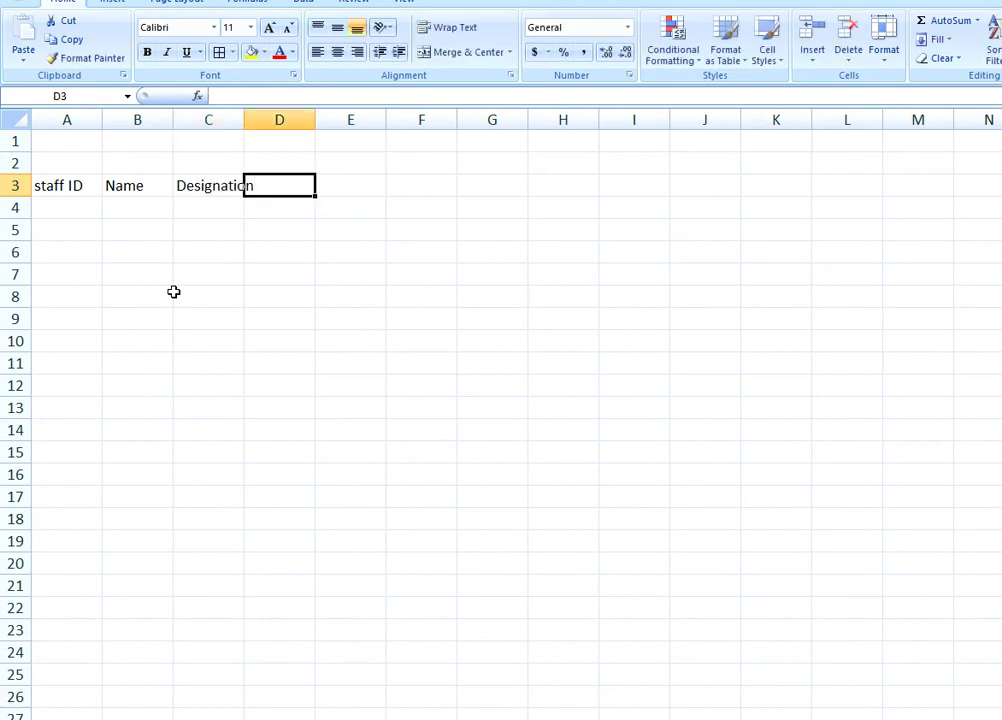
# - Add Provident Fund, Car Loan Installament, Home Loan installment, Income tax and Total Deduction in D3:H3
pyautogui.write('Provident Fund')
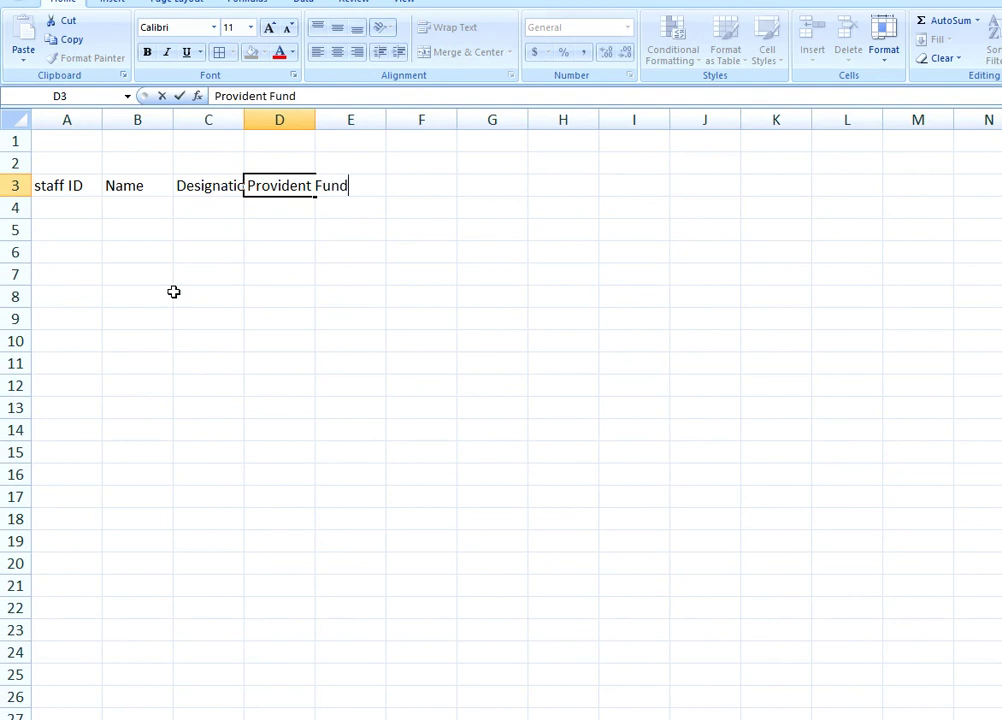
pyautogui.press('Tab')
pyautogui.write('Ca')
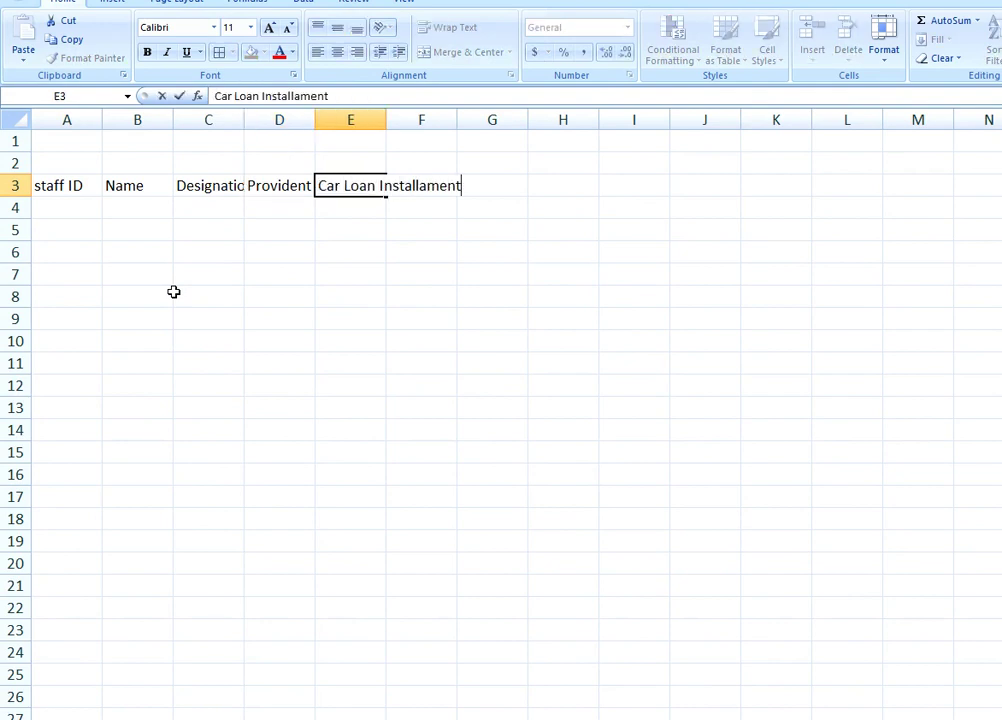
pyautogui.press('Tab')
pyautogui.write('Ho')
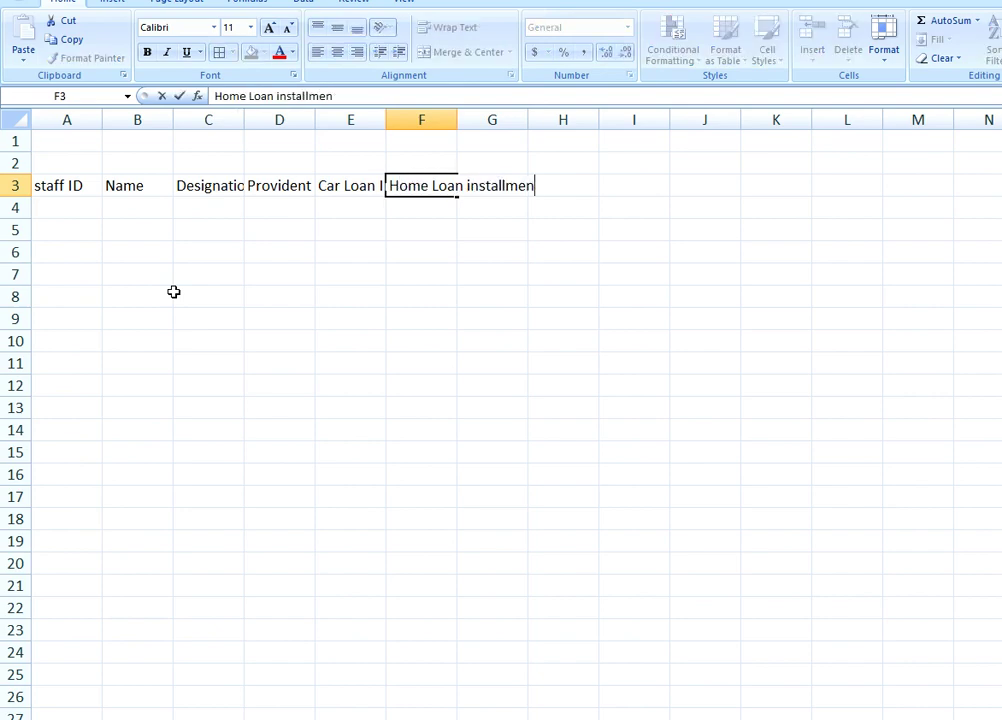
pyautogui.write('t')
pyautogui.press('Tab')
pyautogui.write('In')
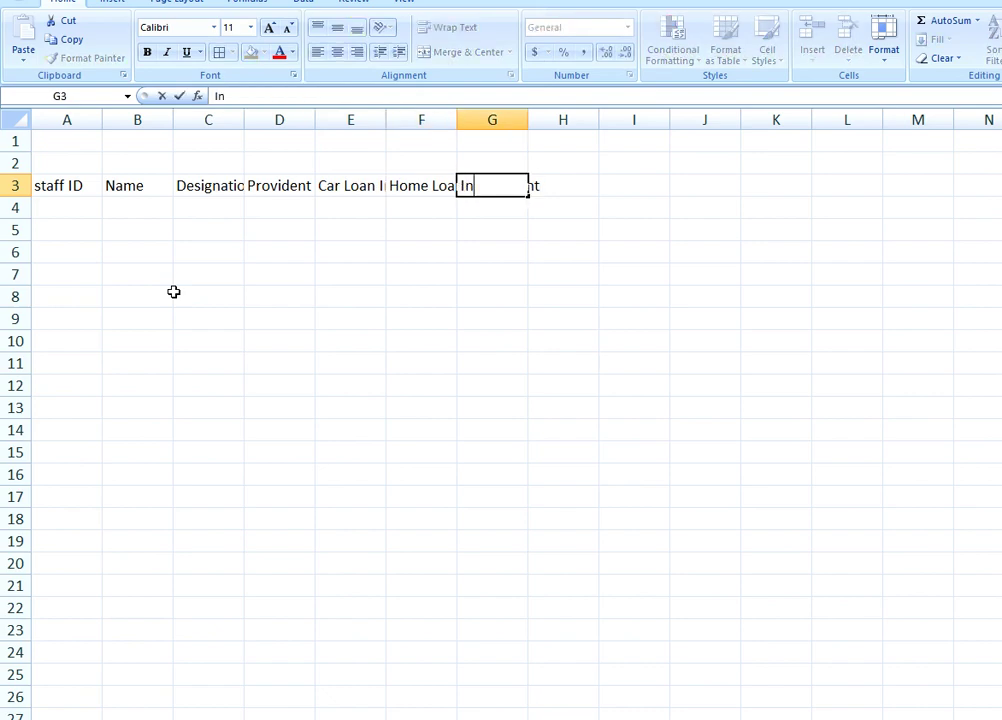
pyautogui.write('x')
pyautogui.press('Tab')
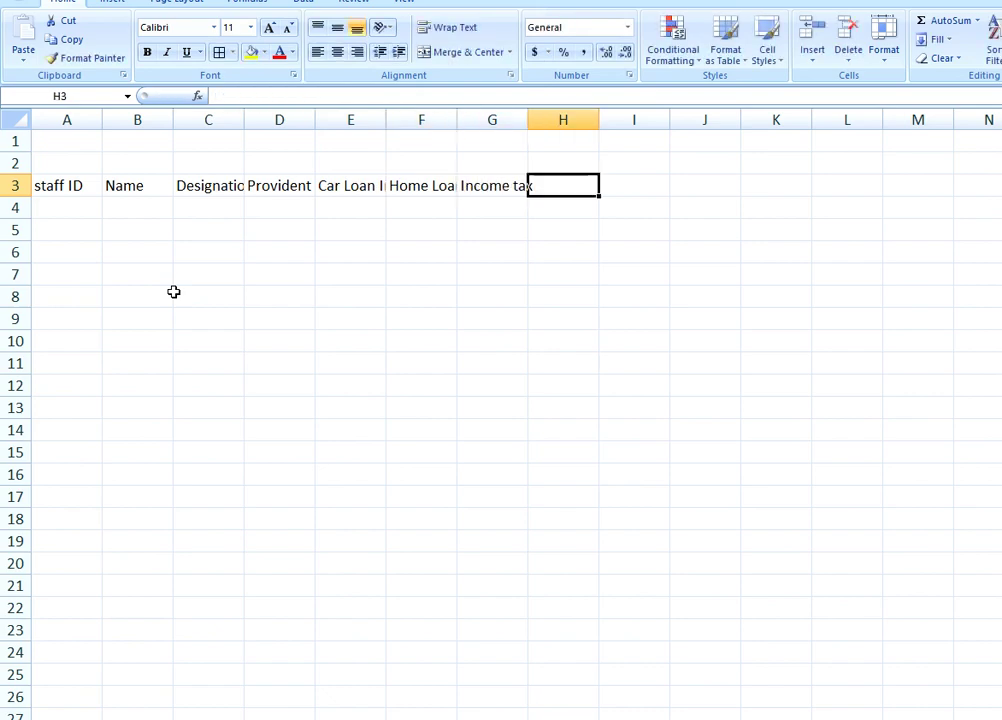
pyautogui.write('Total Deduction')
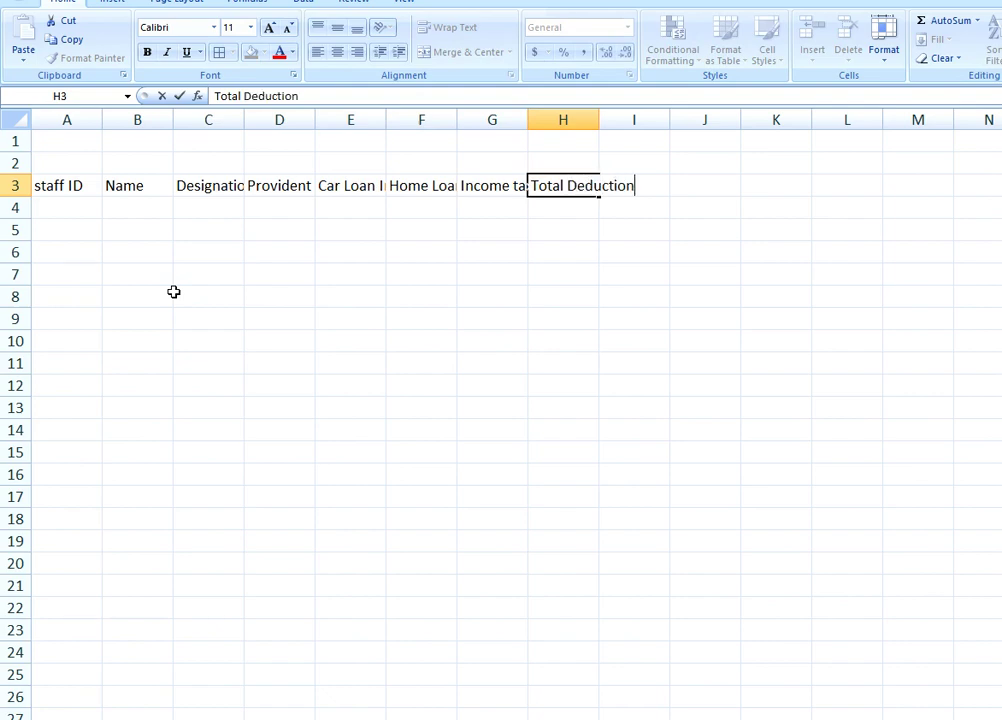
pyautogui.press('Return')
pyautogui.scroll(-1, 174, 291)
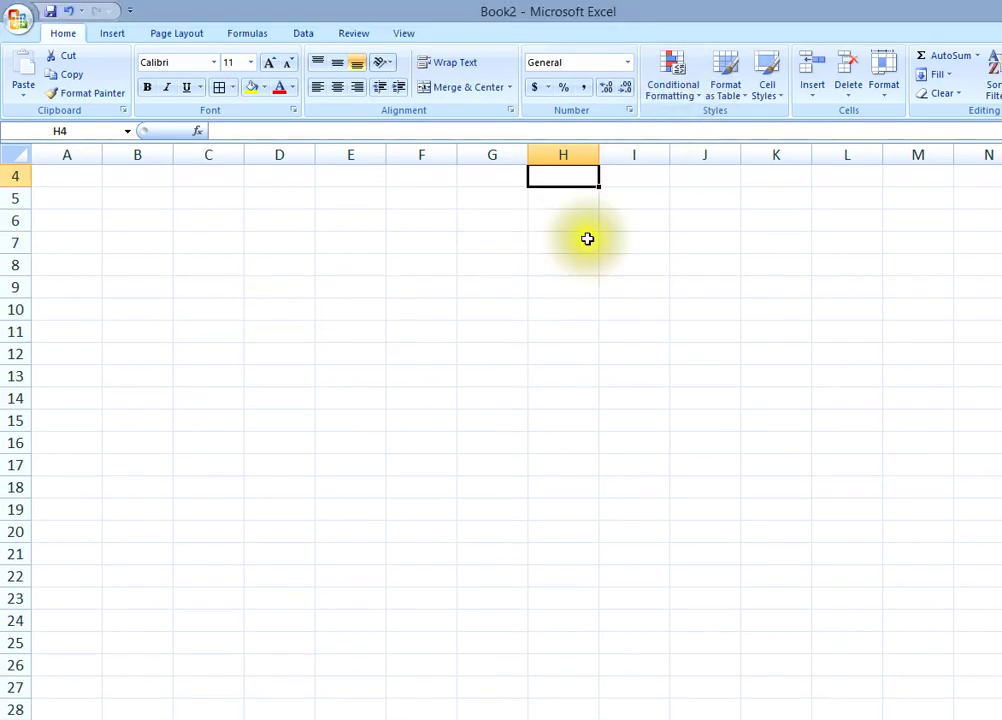
pyautogui.scroll(1, 633, 190)
# - Rotate the A3:H3 headers to 90-degree vertical text, centred, widening column B and heightening row 3
pyautogui.click(203, 284)
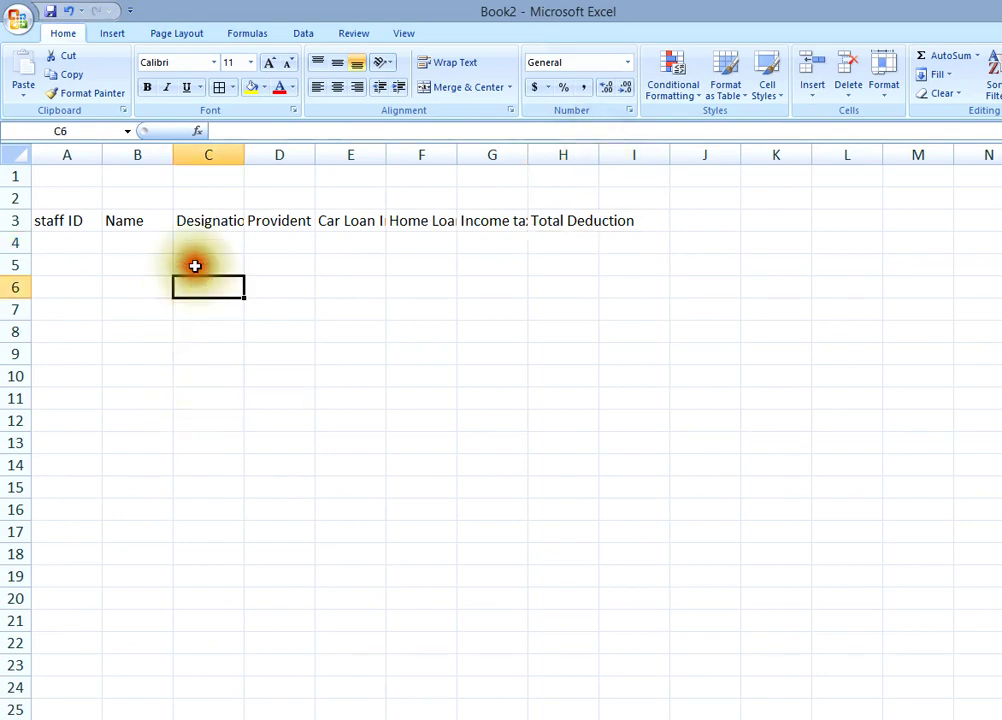
pyautogui.moveTo(179, 156); pyautogui.dragTo(220, 156)
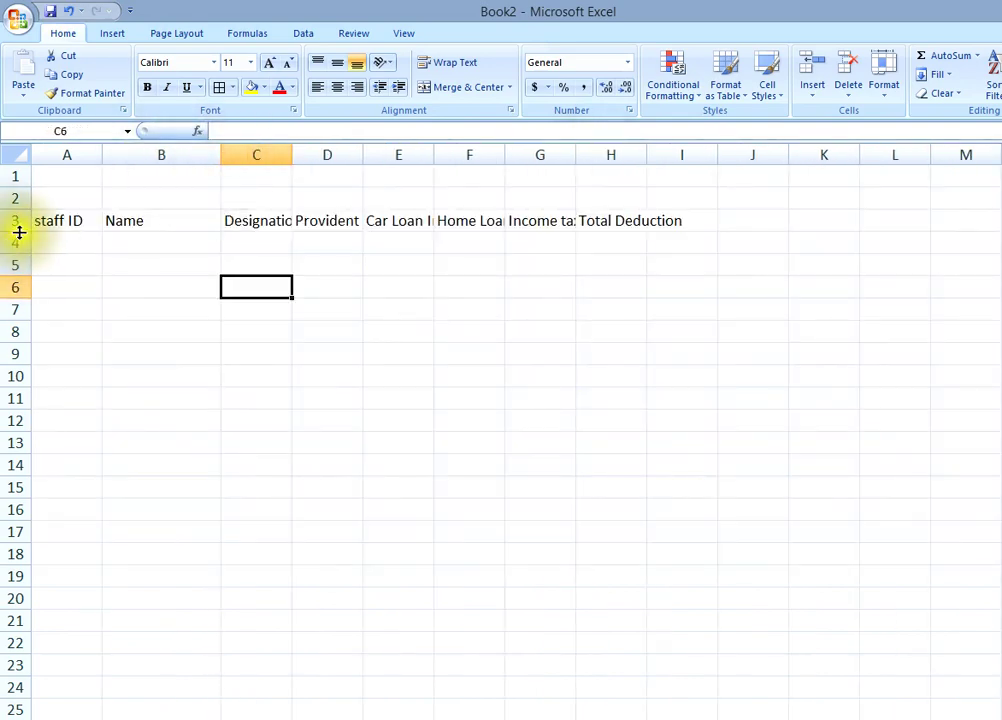
pyautogui.moveTo(20, 230); pyautogui.dragTo(20, 338)
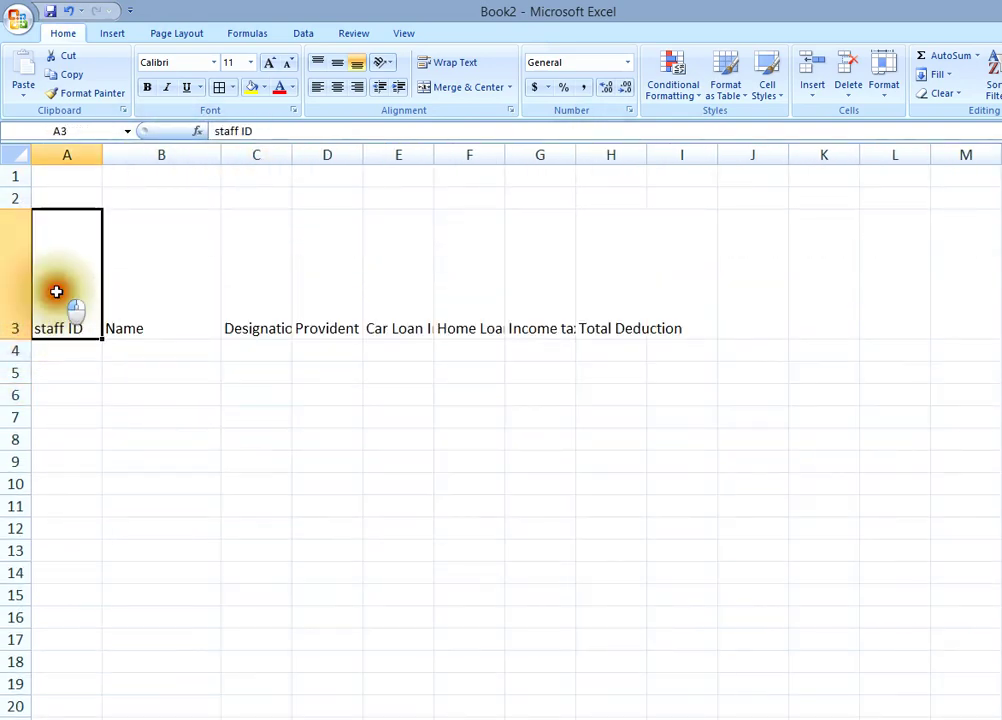
pyautogui.moveTo(56, 291); pyautogui.dragTo(608, 291)
pyautogui.rightClick(609, 285)
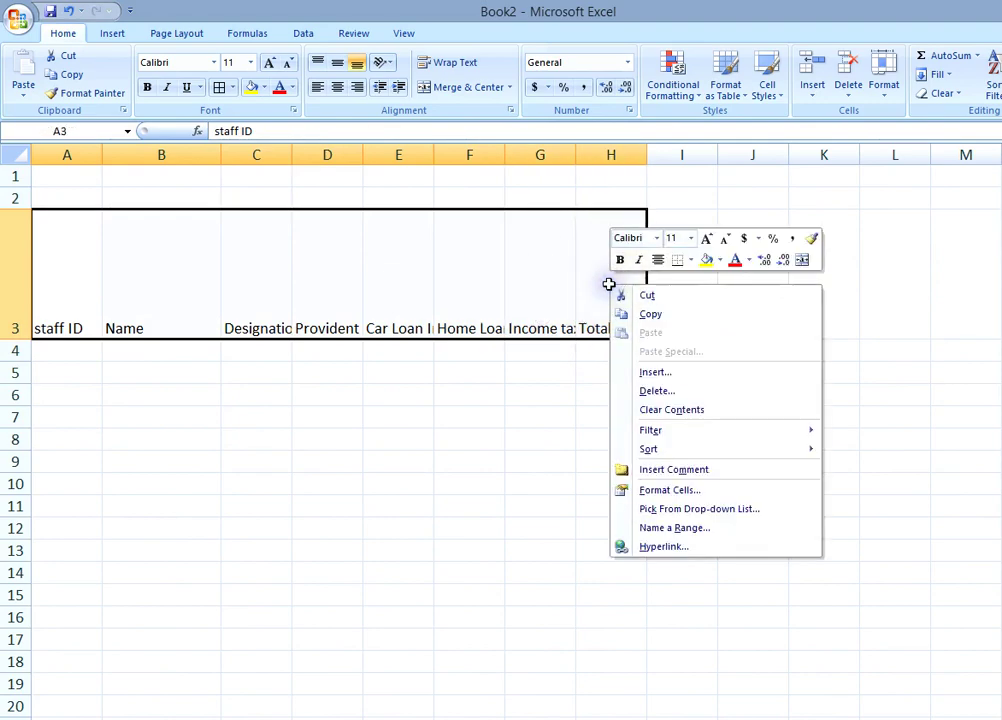
pyautogui.click(637, 490)
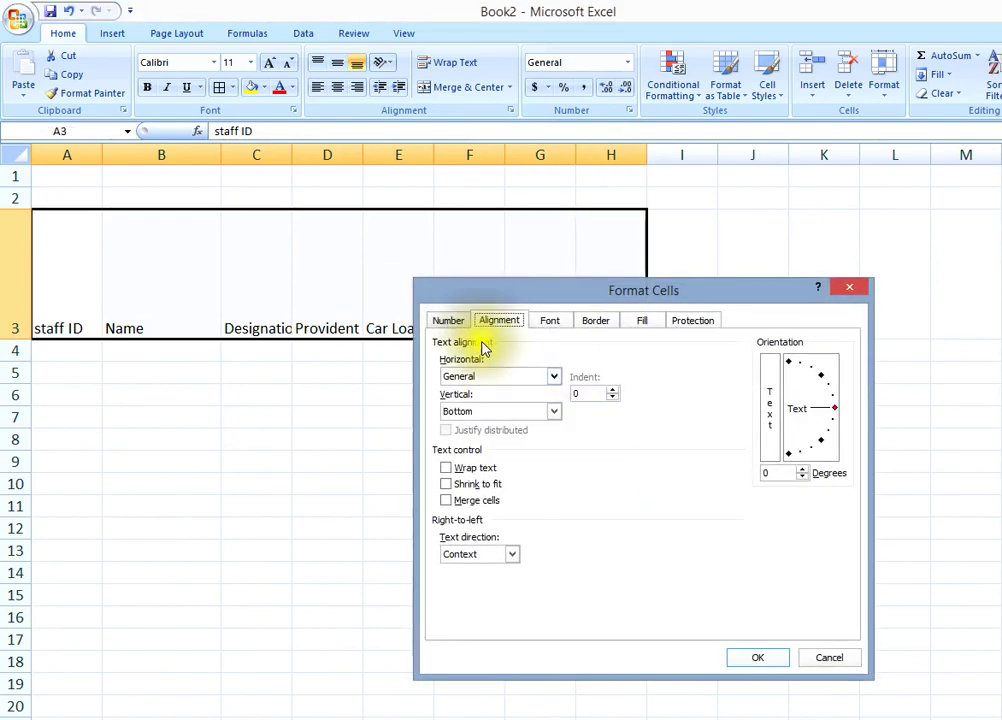
pyautogui.click(788, 361)
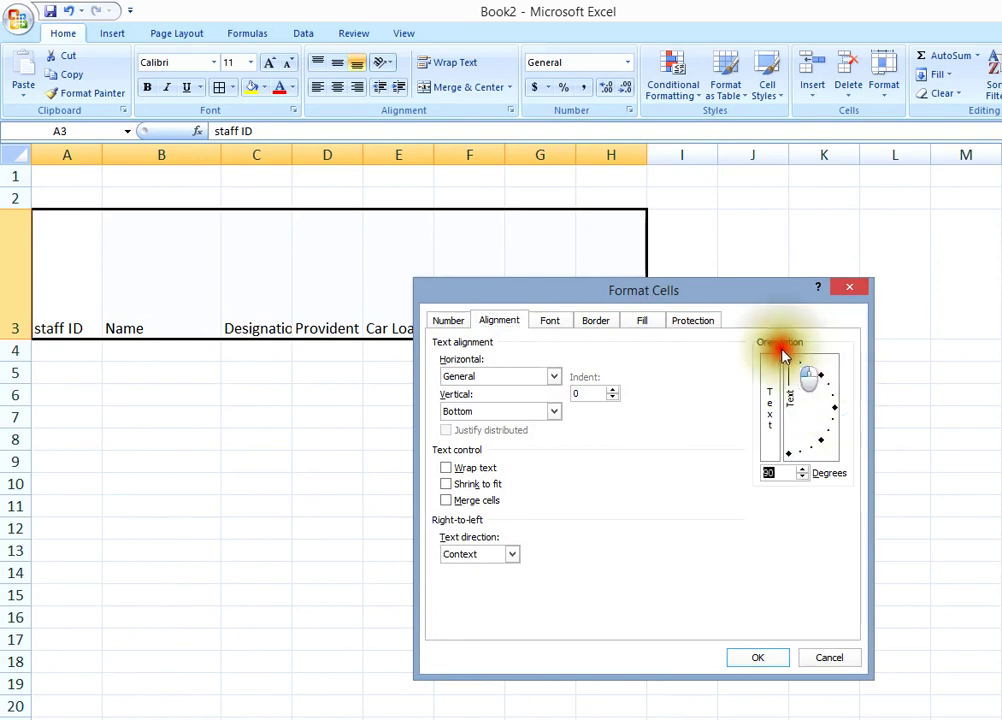
pyautogui.click(757, 657)
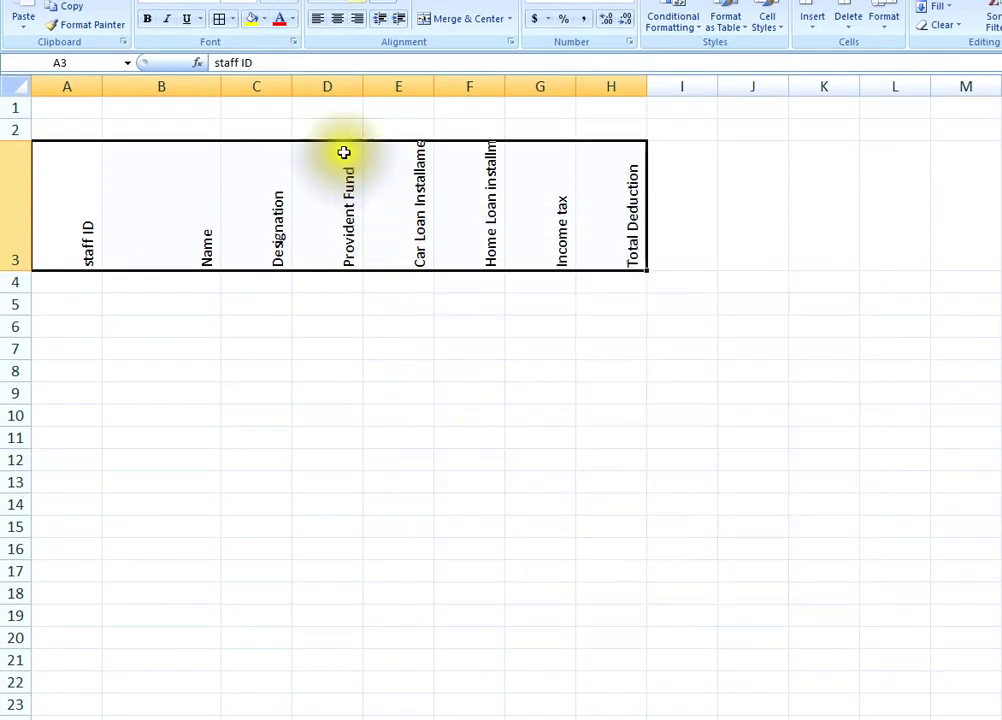
pyautogui.click(335, 90)
pyautogui.click(256, 349)
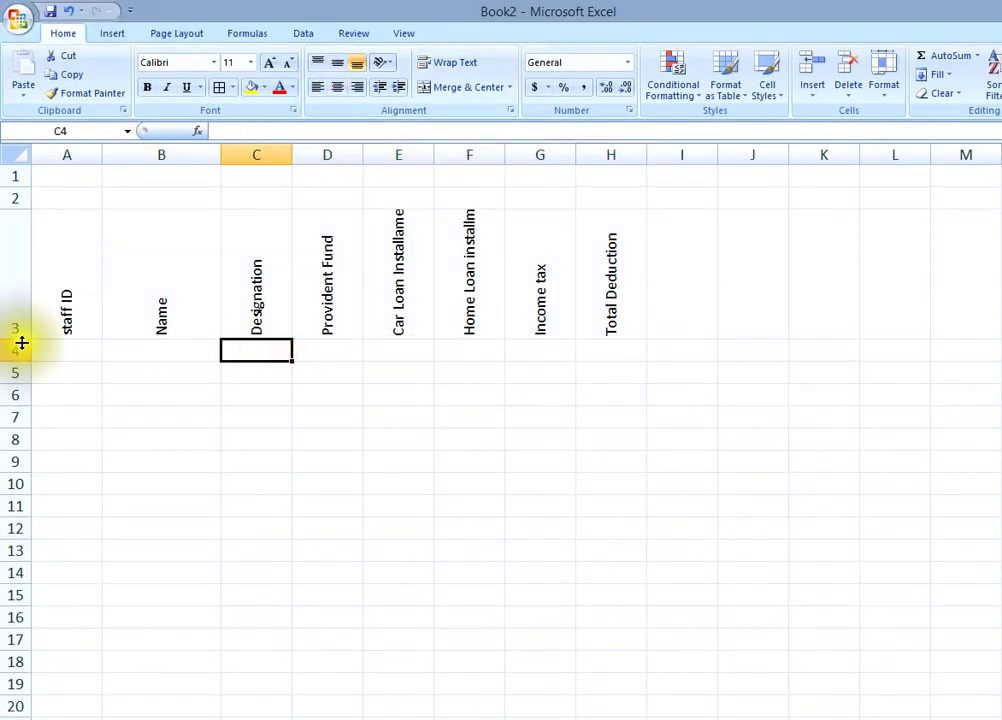
pyautogui.moveTo(22, 340); pyautogui.dragTo(26, 378)
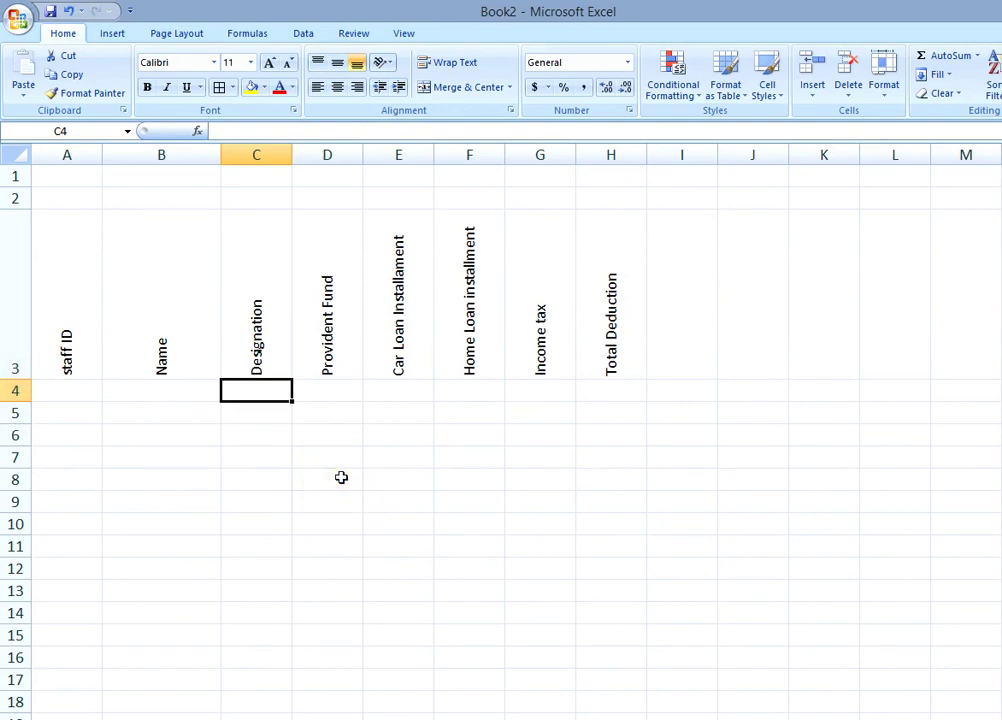
# - Apply All Borders to the deduction table A3:H19
pyautogui.moveTo(98, 311); pyautogui.dragTo(622, 299)
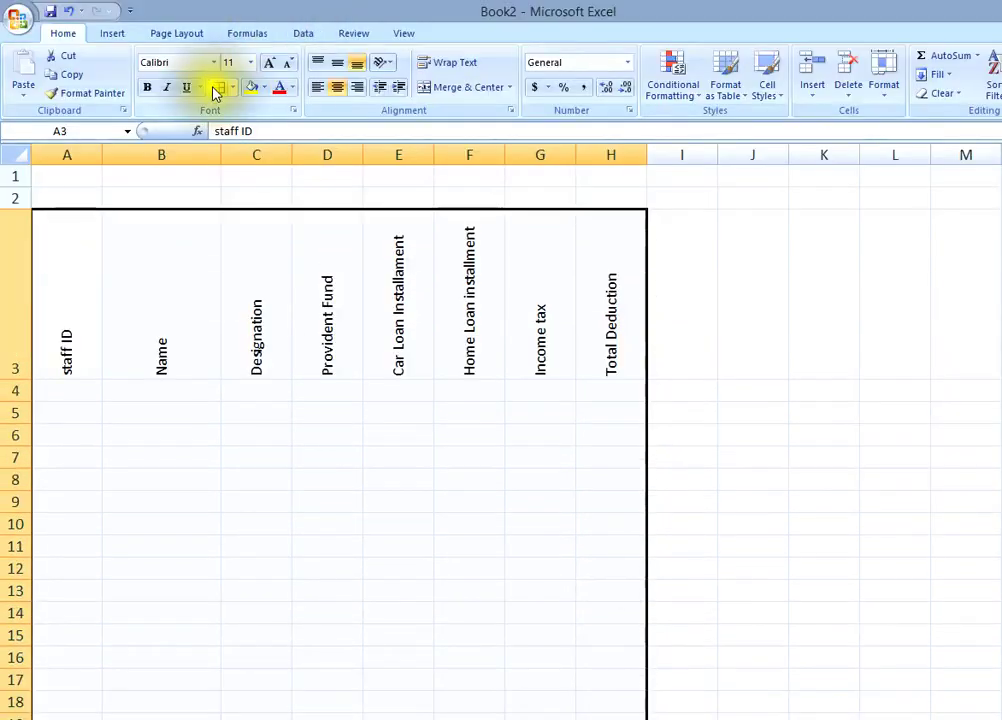
pyautogui.click(219, 87)
pyautogui.click(331, 531)
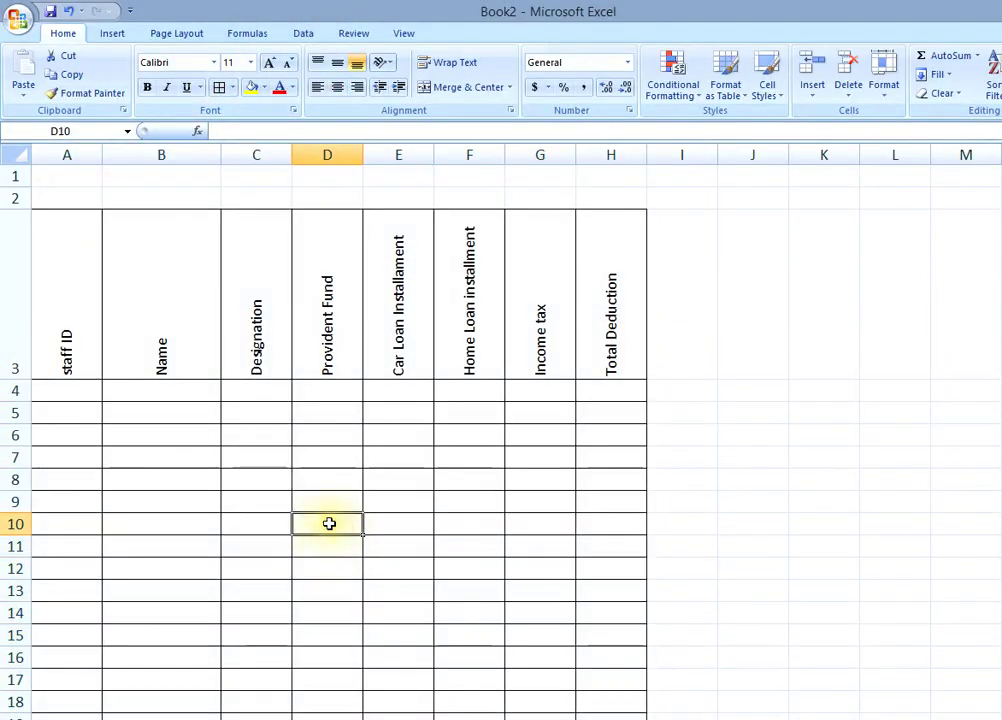
# - Save the workbook with Ctrl+S
pyautogui.hotkey('ctrl', 's')
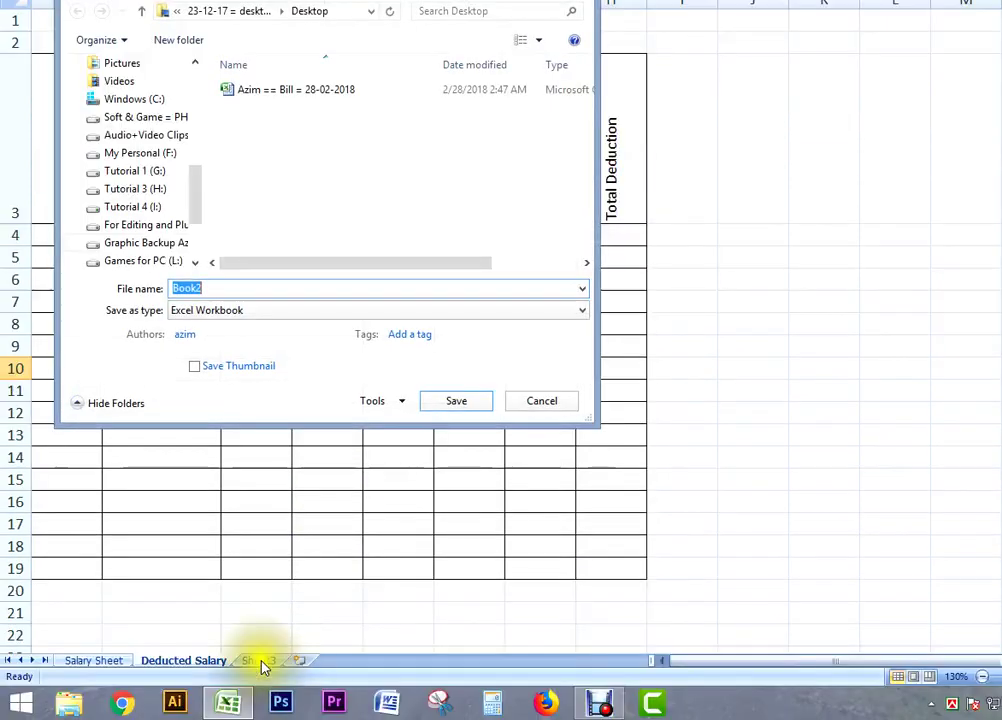
pyautogui.click(445, 415)
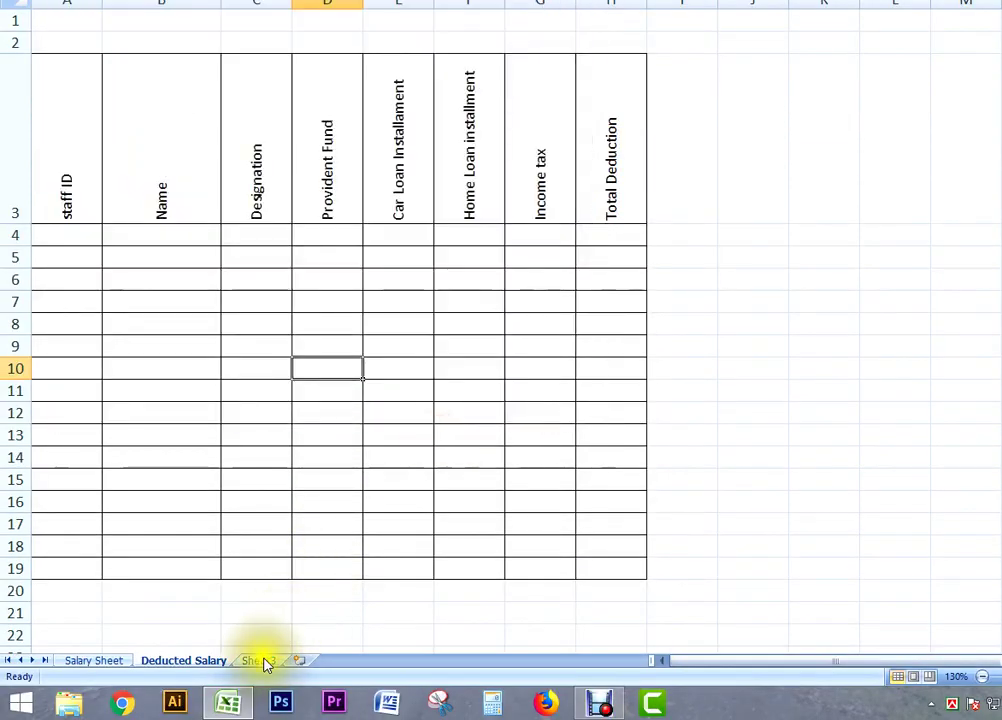
pyautogui.click(260, 660)
# - Rename the Sheet3 tab to 'Payable Salary'
pyautogui.rightClick(262, 660)
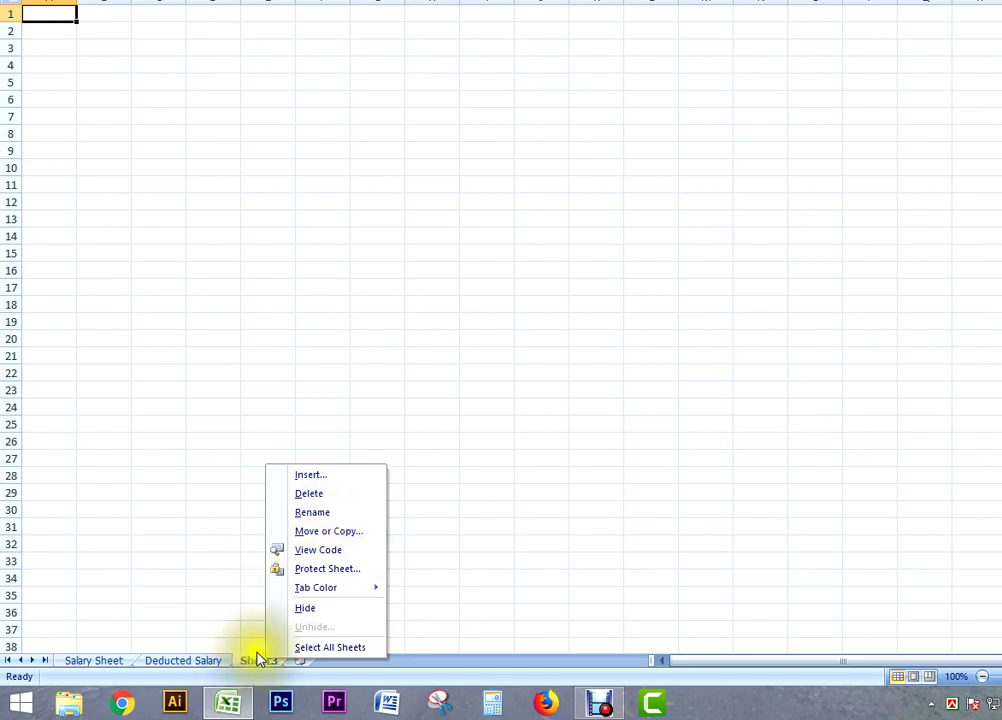
pyautogui.click(312, 512)
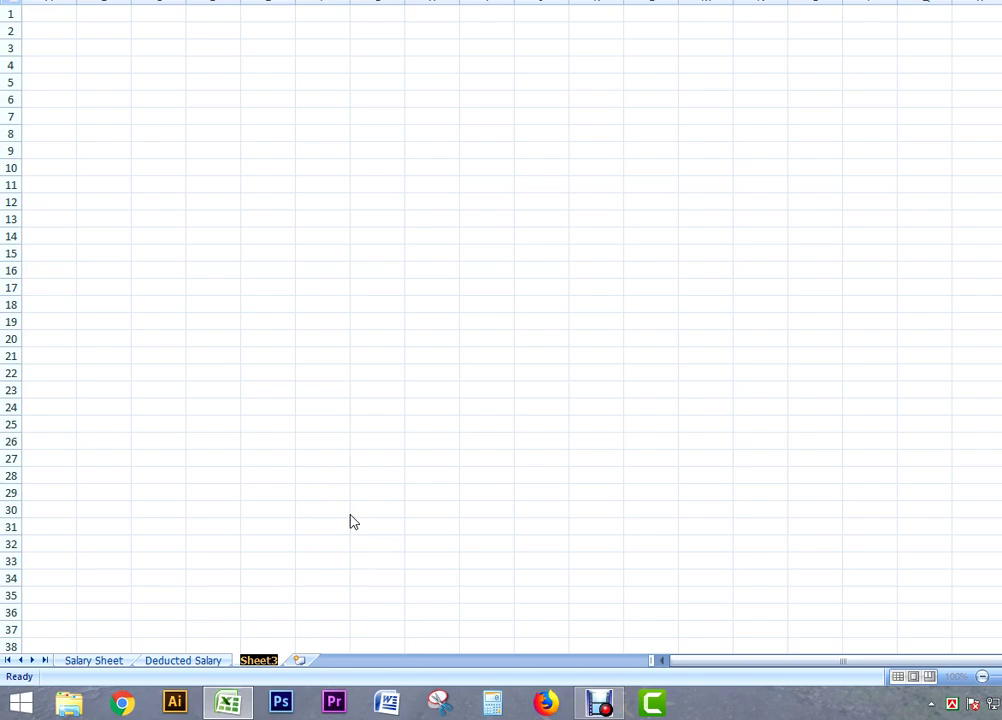
pyautogui.write('Payable Salary')
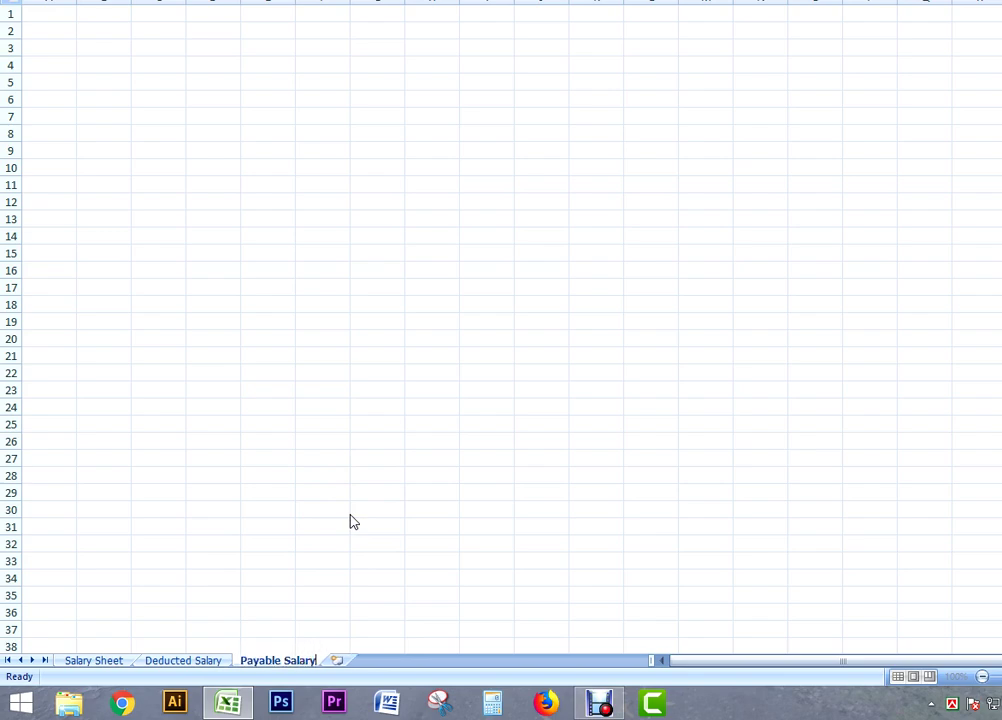
pyautogui.press('Return')
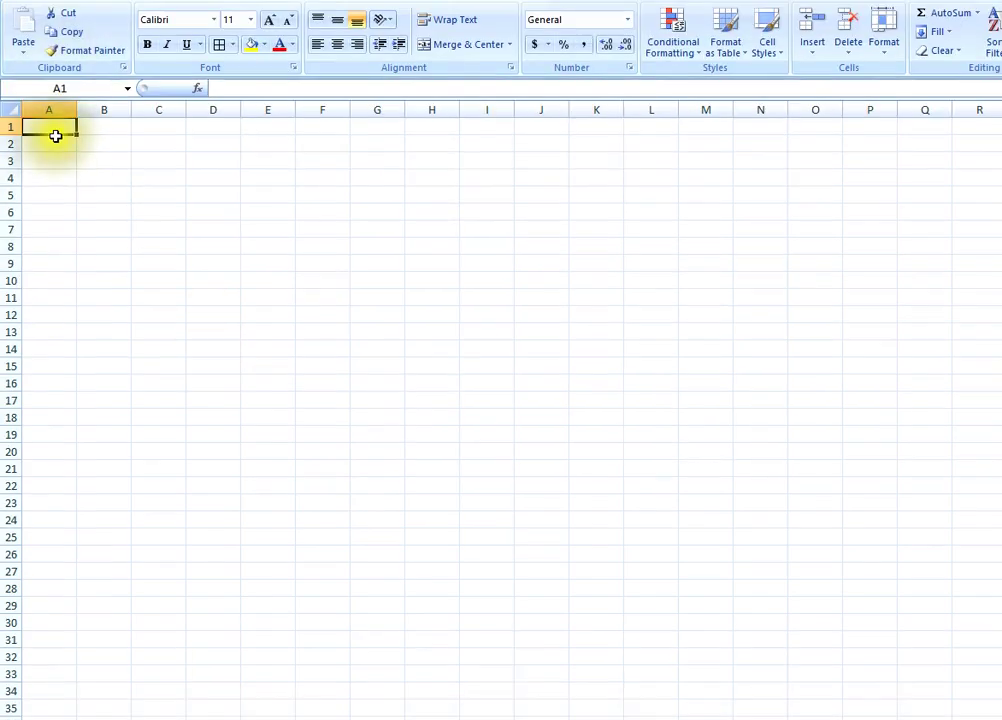
# - Enter the headers staff id, name and designation in A3:C3 of Payable Salary
pyautogui.click(51, 158)
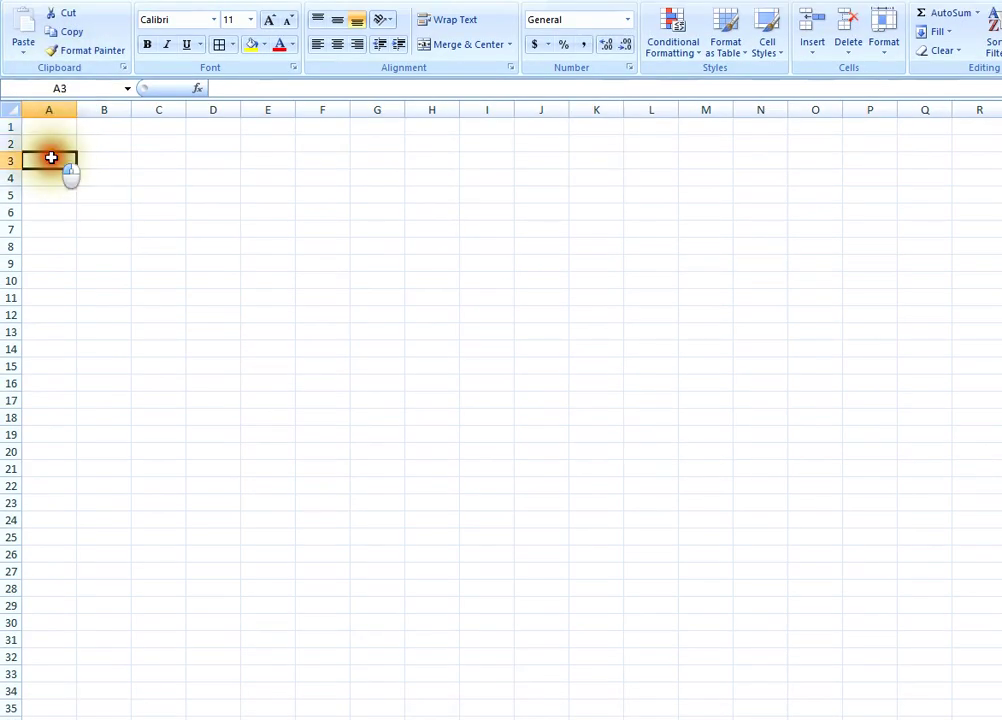
pyautogui.write('st')
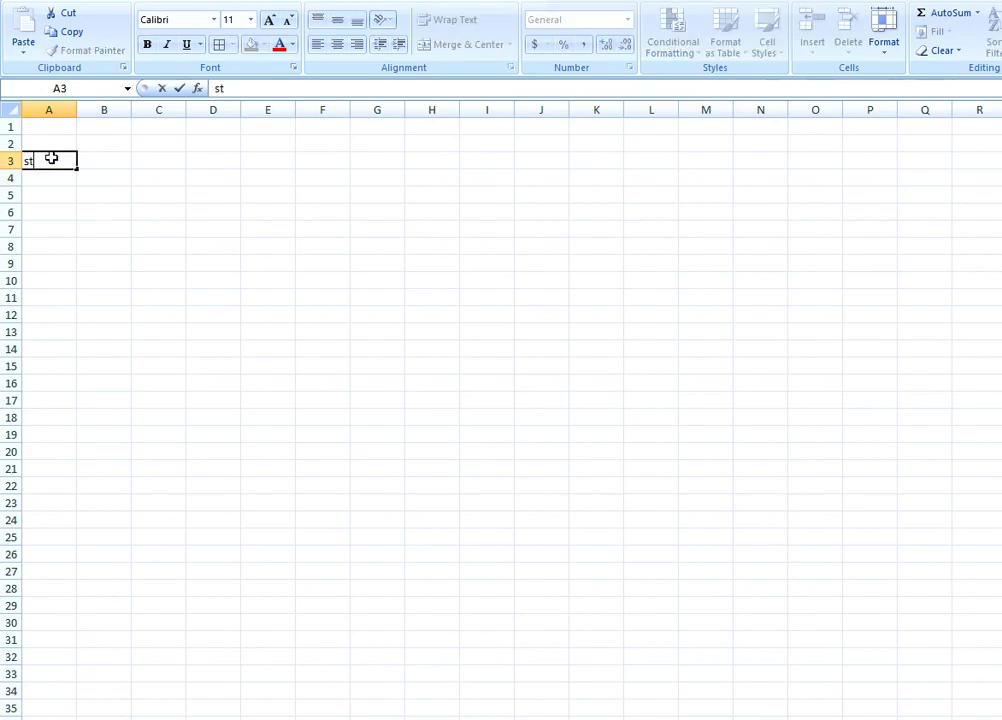
pyautogui.write('aff id')
pyautogui.press('Tab')
pyautogui.write('name')
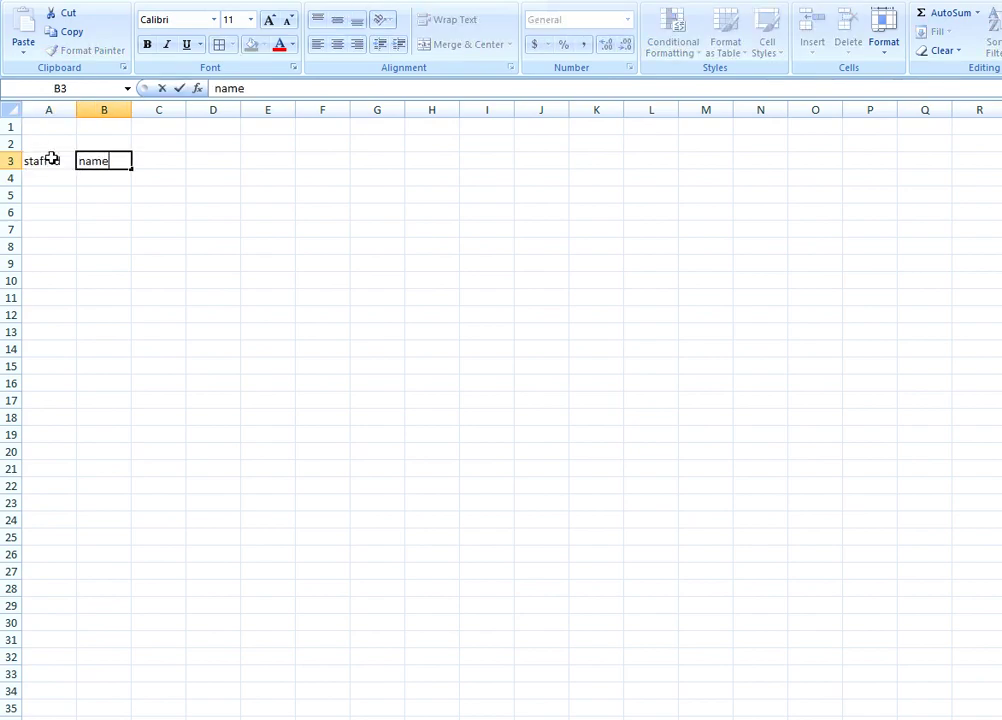
pyautogui.press('Tab')
pyautogui.write('designol')
pyautogui.press('BackSpace')
pyautogui.press('BackSpace')
pyautogui.press('BackSpace')
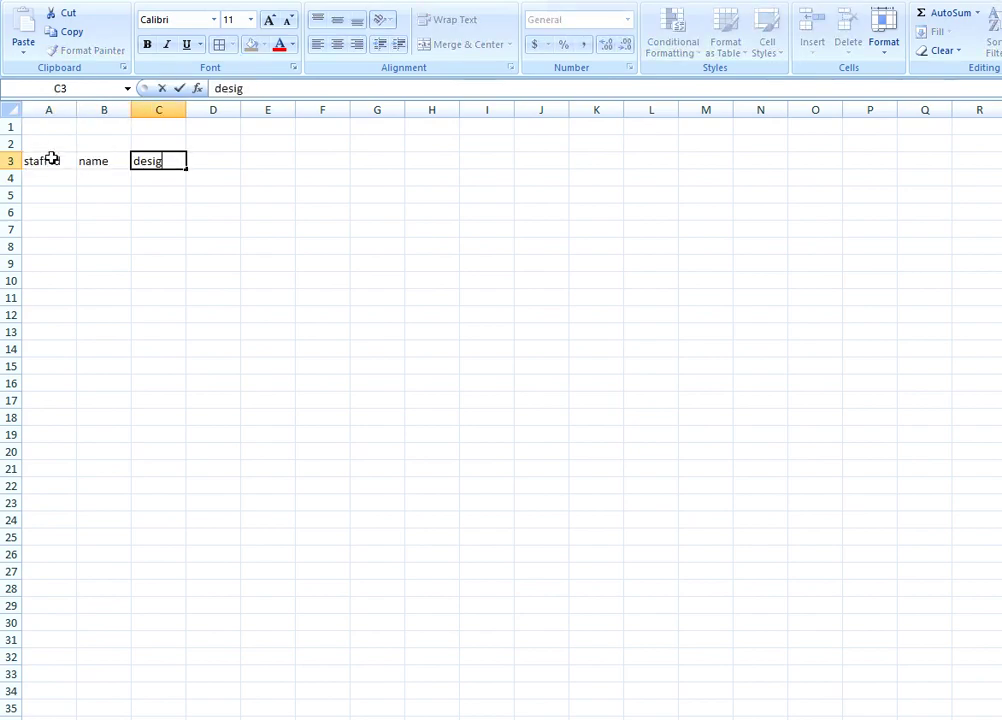
pyautogui.write('nation')
pyautogui.press('Tab')
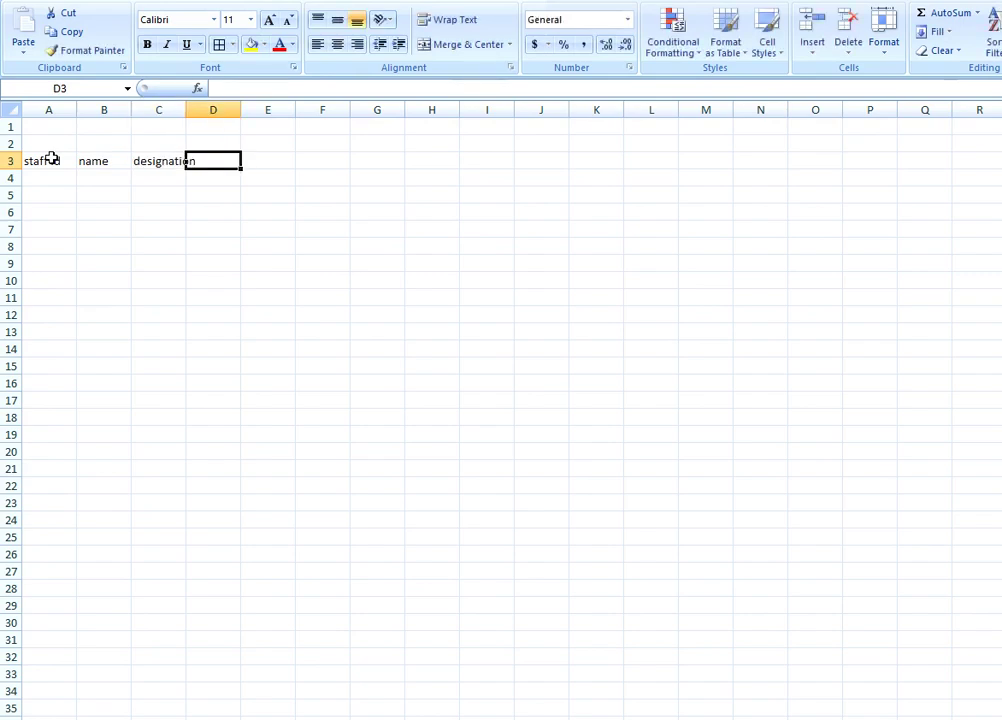
# - Add Total salry, deducted salary and payable salary headers in D3:F3
pyautogui.write('To')
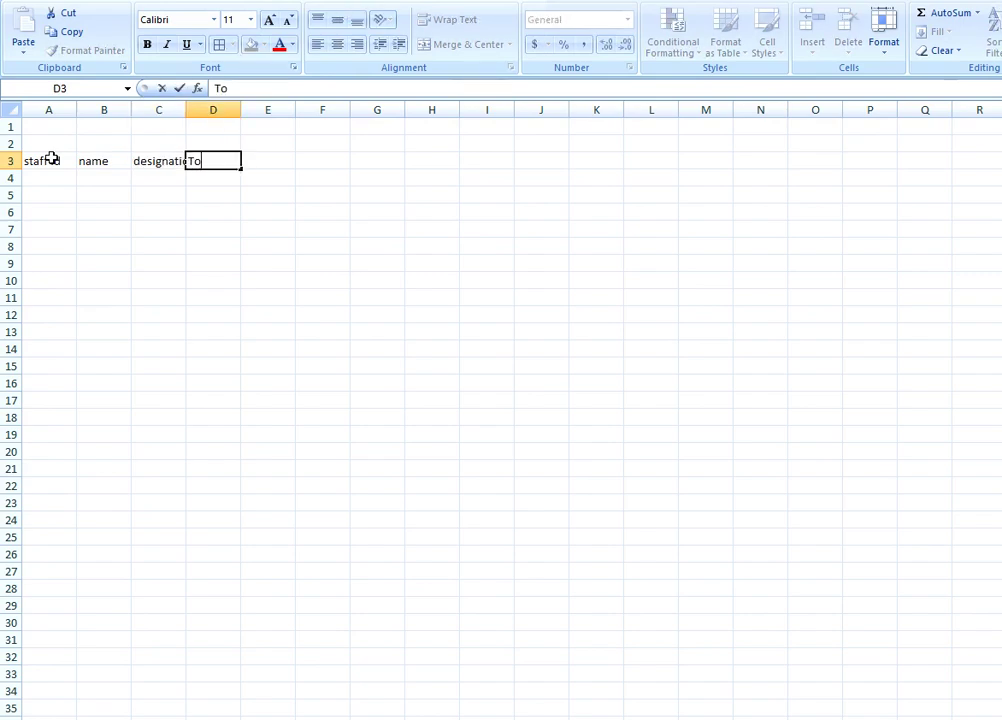
pyautogui.write('tal salry')
pyautogui.press('Tab')
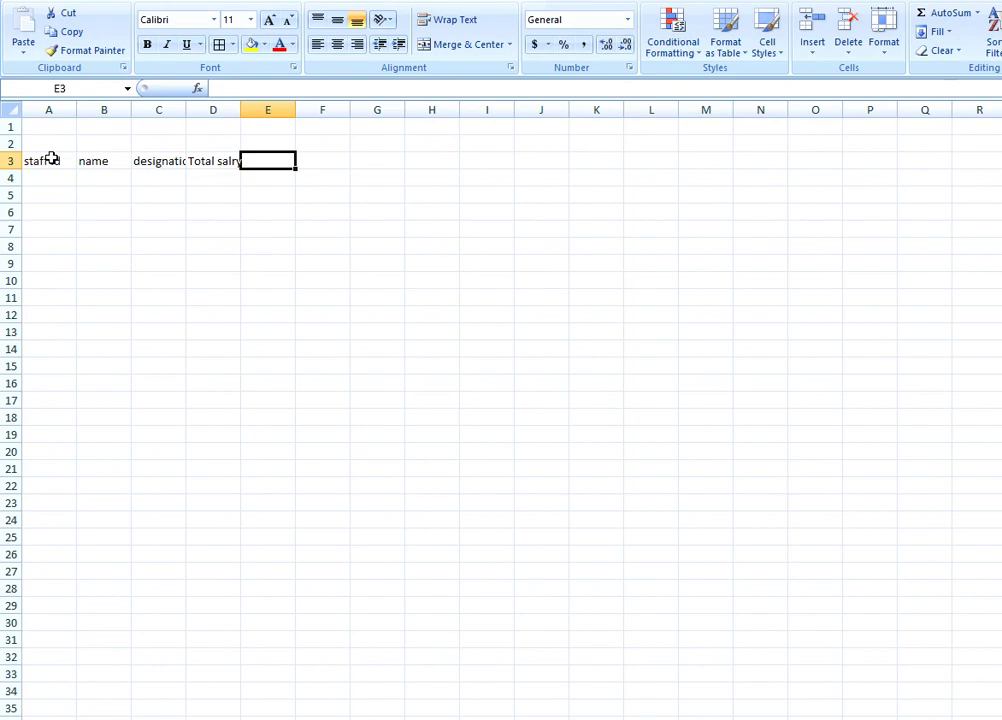
pyautogui.write('deducted sa')
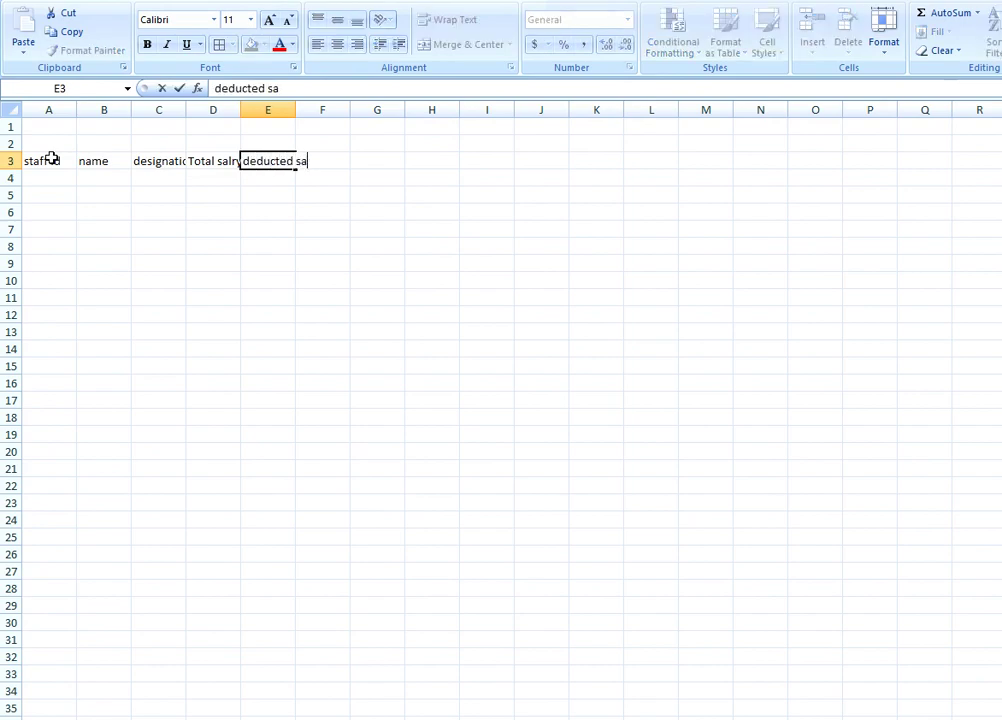
pyautogui.write('lary')
pyautogui.press('Tab')
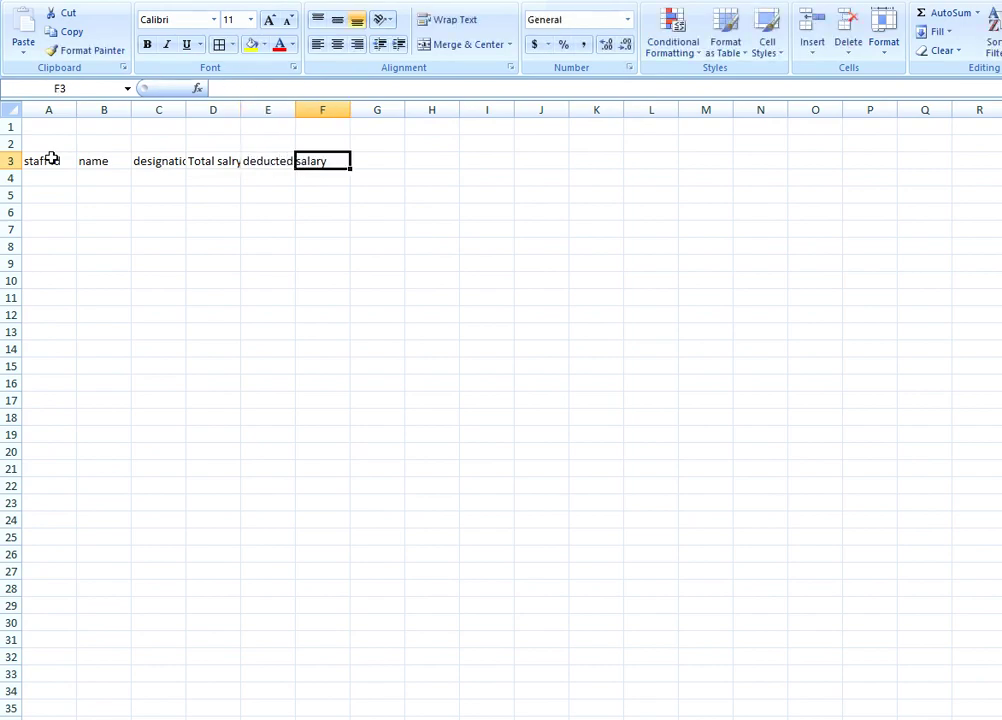
pyautogui.write('payable sal')
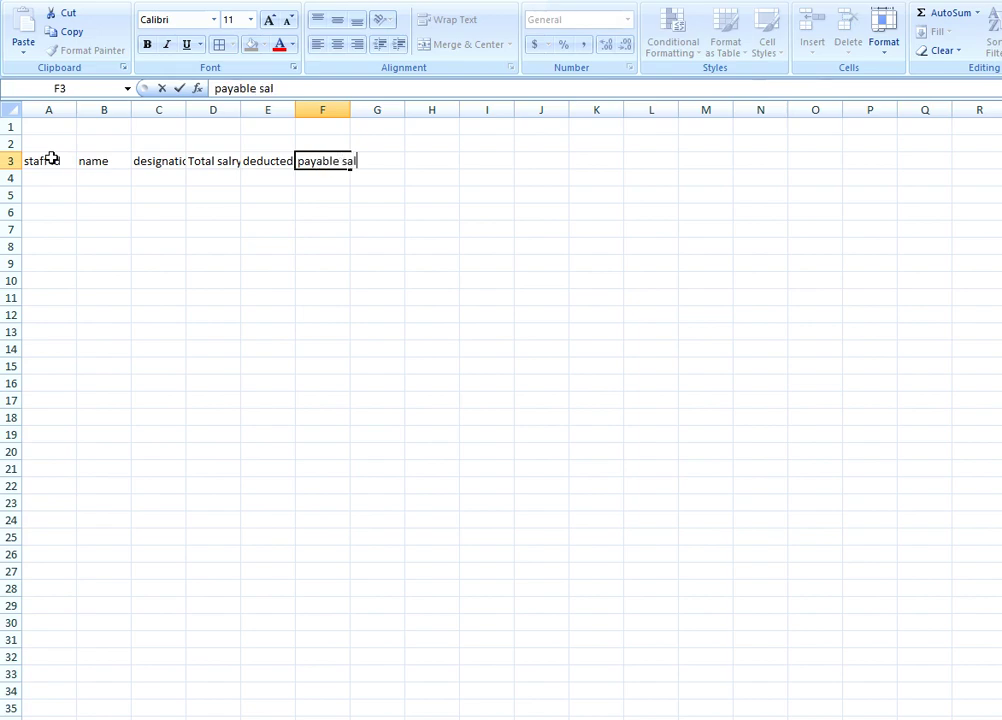
pyautogui.write('ary')
pyautogui.press('Return')
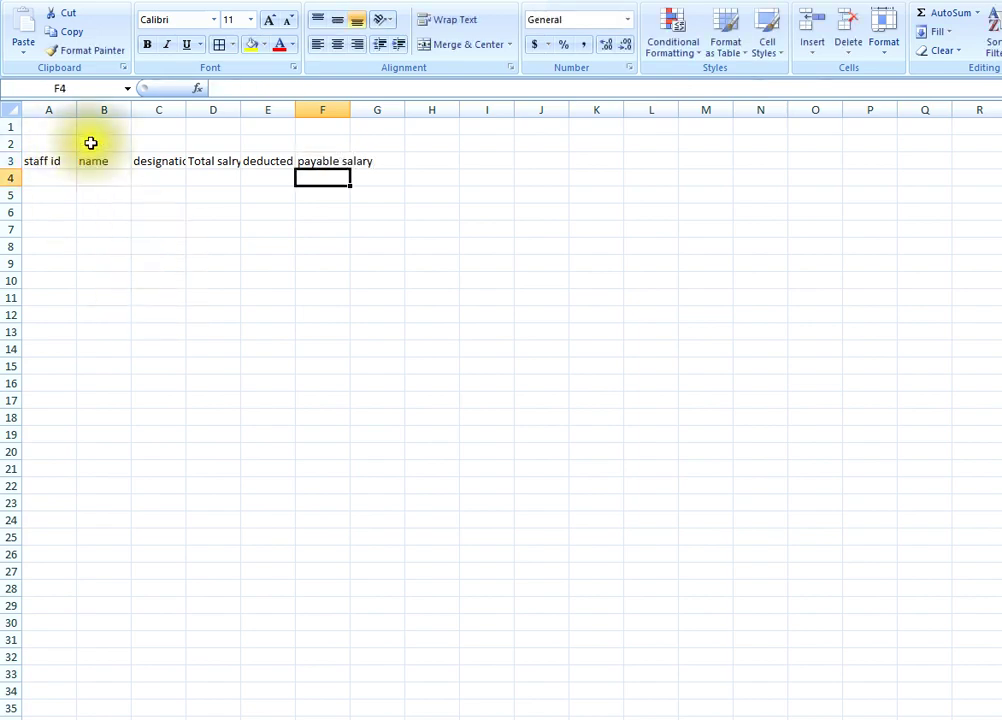
# - Widen columns B through F to fit the Payable Salary headers
pyautogui.moveTo(131, 134)
pyautogui.mouseDown()
pyautogui.moveTo(373, 150)
pyautogui.moveTo(618, 139)
pyautogui.mouseUp()
pyautogui.click(580, 283)
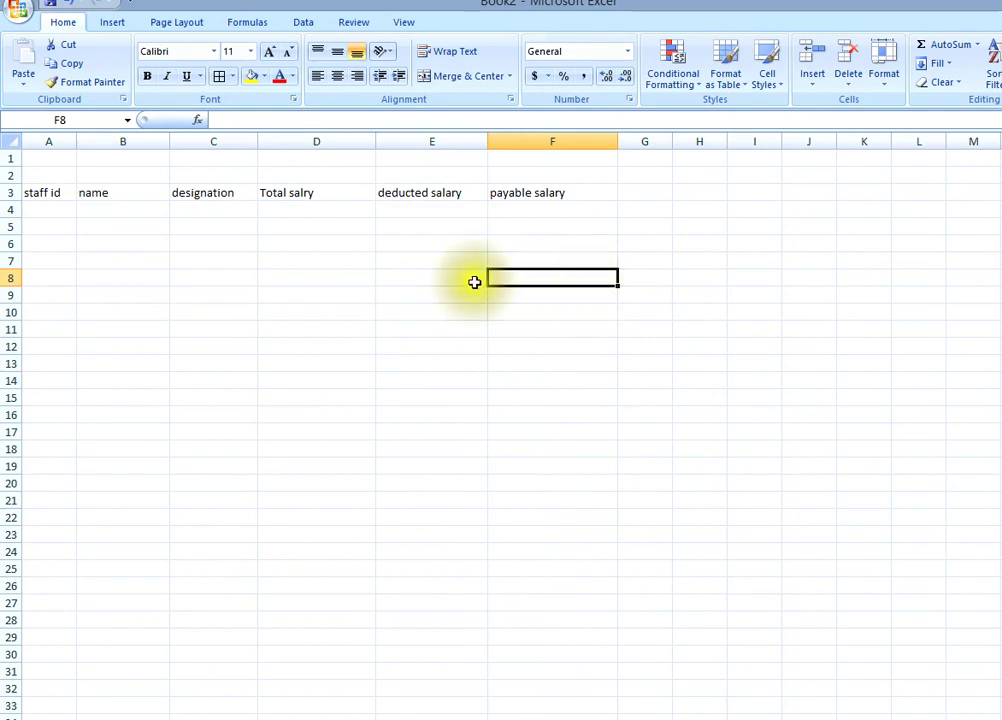
pyautogui.moveTo(172, 151); pyautogui.dragTo(204, 151)
pyautogui.click(246, 297)
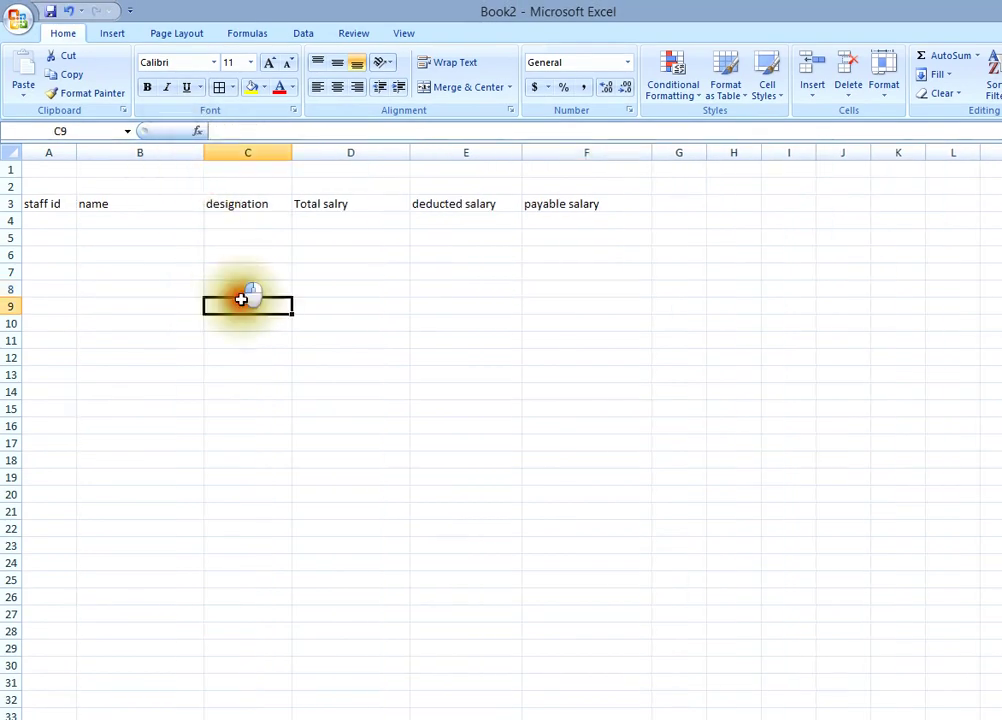
pyautogui.moveTo(293, 152); pyautogui.dragTo(306, 152)
pyautogui.click(310, 289)
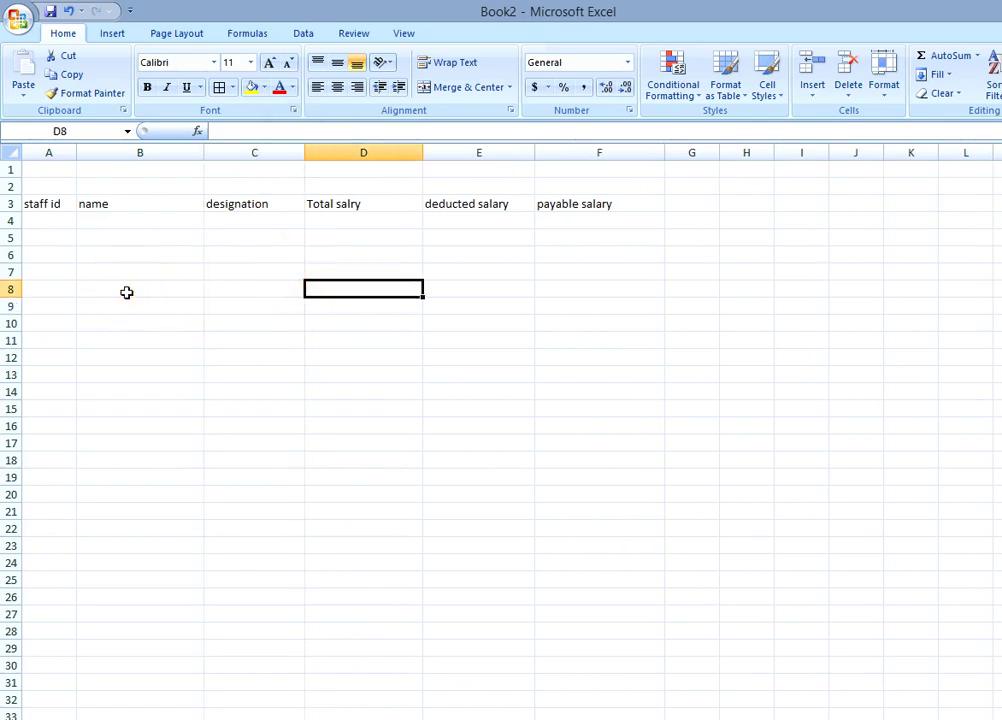
# - Apply All Borders to the table range A3:F22
pyautogui.moveTo(67, 206)
pyautogui.mouseDown()
pyautogui.moveTo(597, 412)
pyautogui.moveTo(593, 530)
pyautogui.mouseUp()
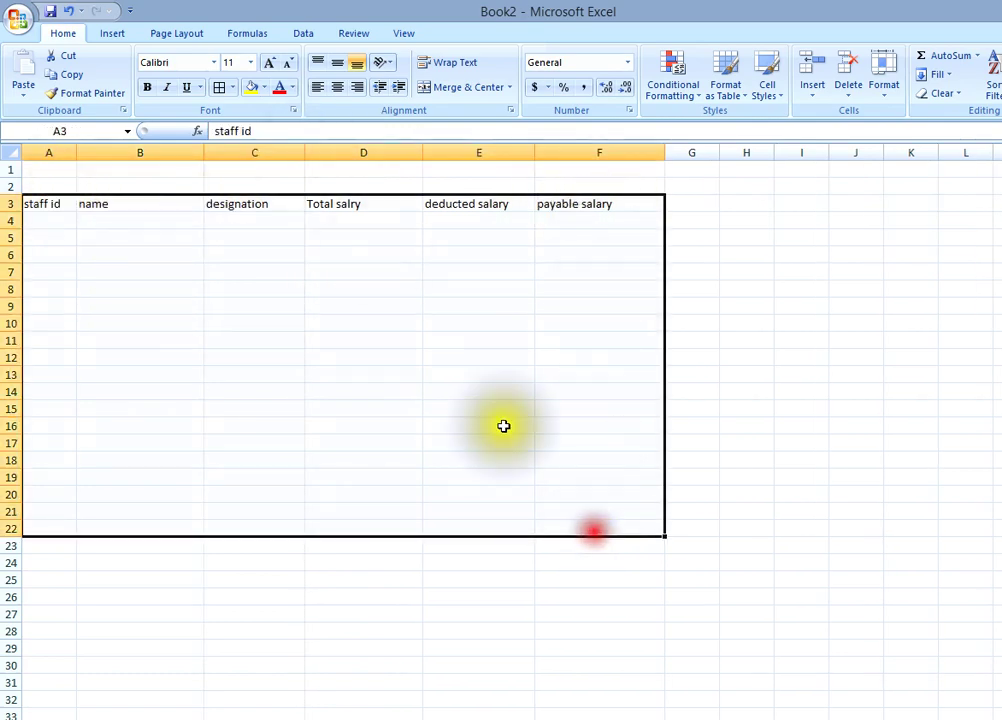
pyautogui.click(219, 87)
pyautogui.click(266, 355)
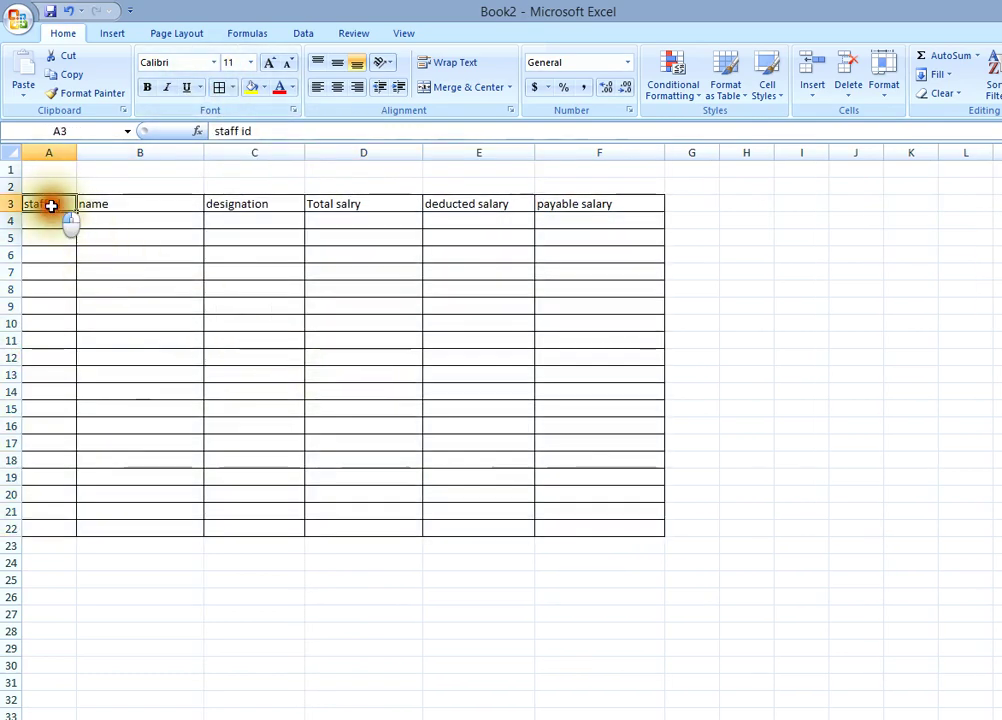
# - Make the A3:F3 headers bold and centred
pyautogui.moveTo(49, 206); pyautogui.dragTo(628, 208)
pyautogui.click(147, 88)
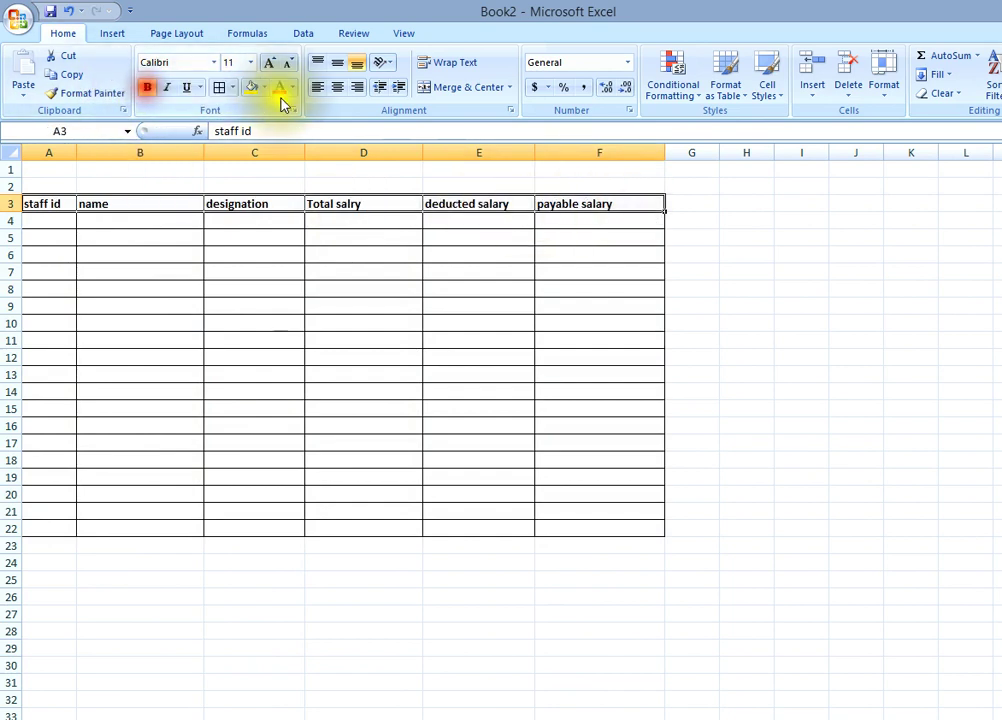
pyautogui.click(338, 87)
pyautogui.click(509, 334)
pyautogui.keyDown('ctrl'); pyautogui.scroll(1, 509, 334); pyautogui.keyUp('ctrl')
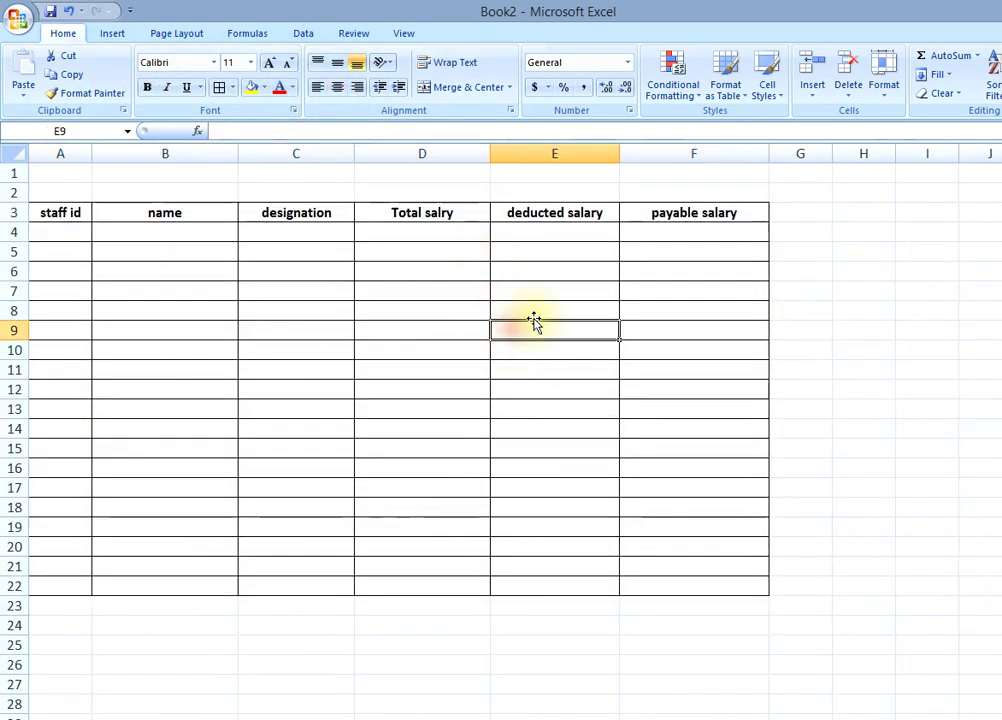